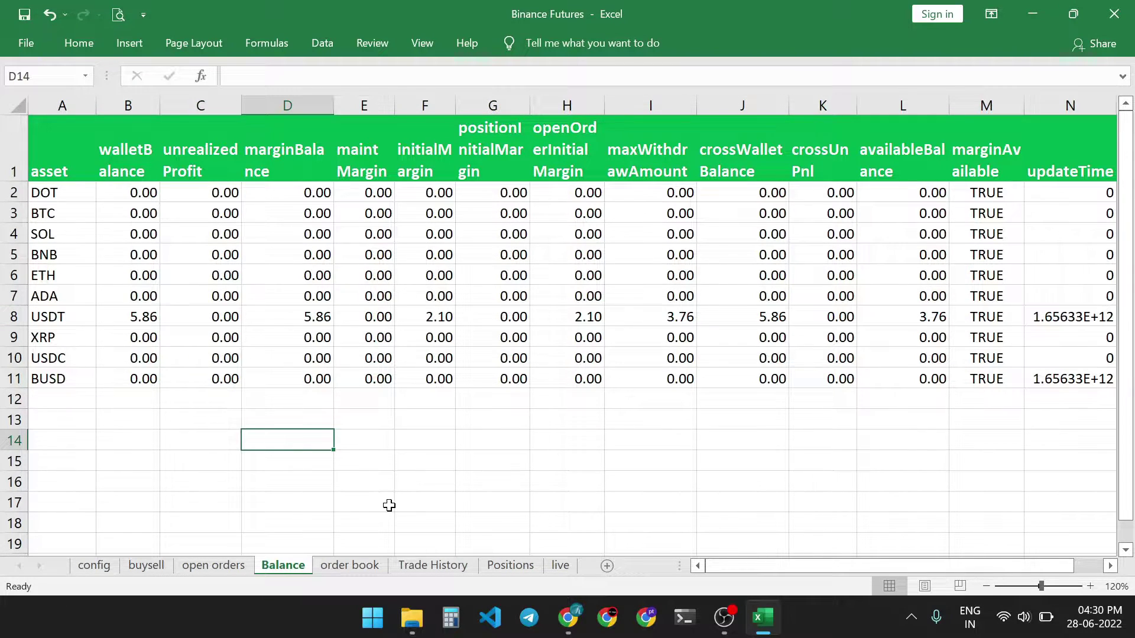
Examine the order book, Positions and live sheets, including the symbol column of the live data.
click(349, 566)
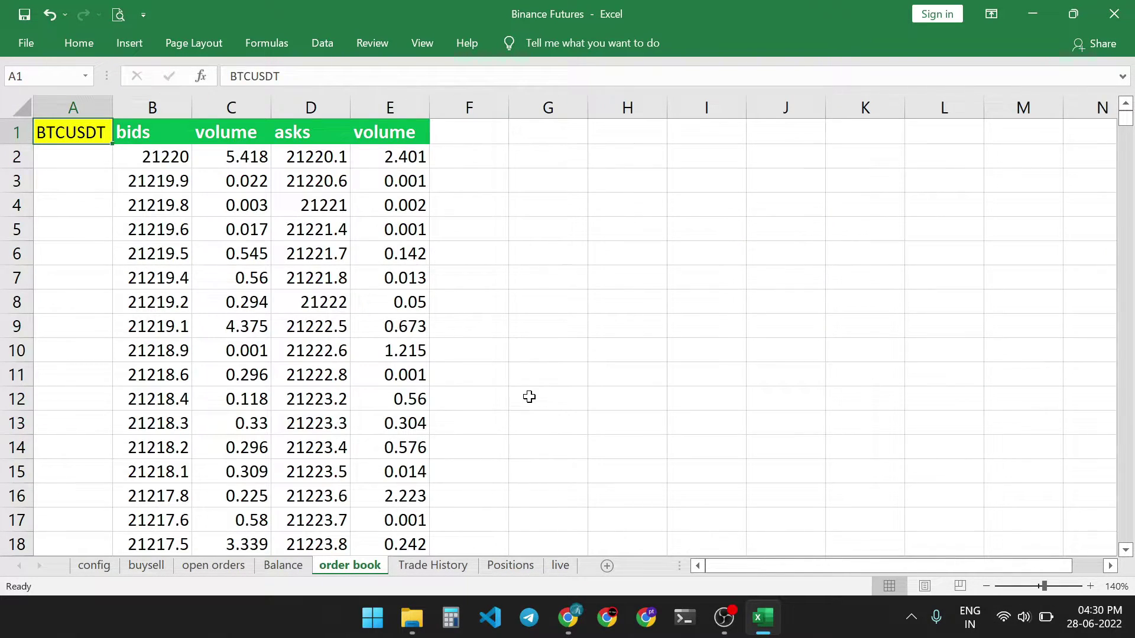
click(549, 384)
click(92, 138)
key(ctrl+Page_Down)
click(512, 566)
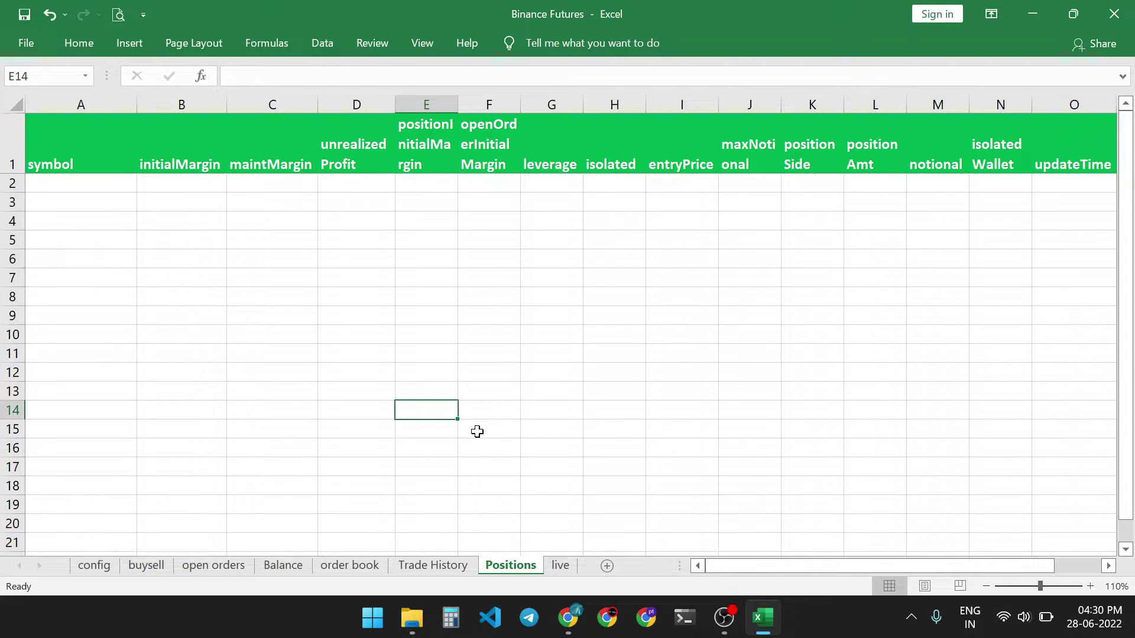
click(561, 565)
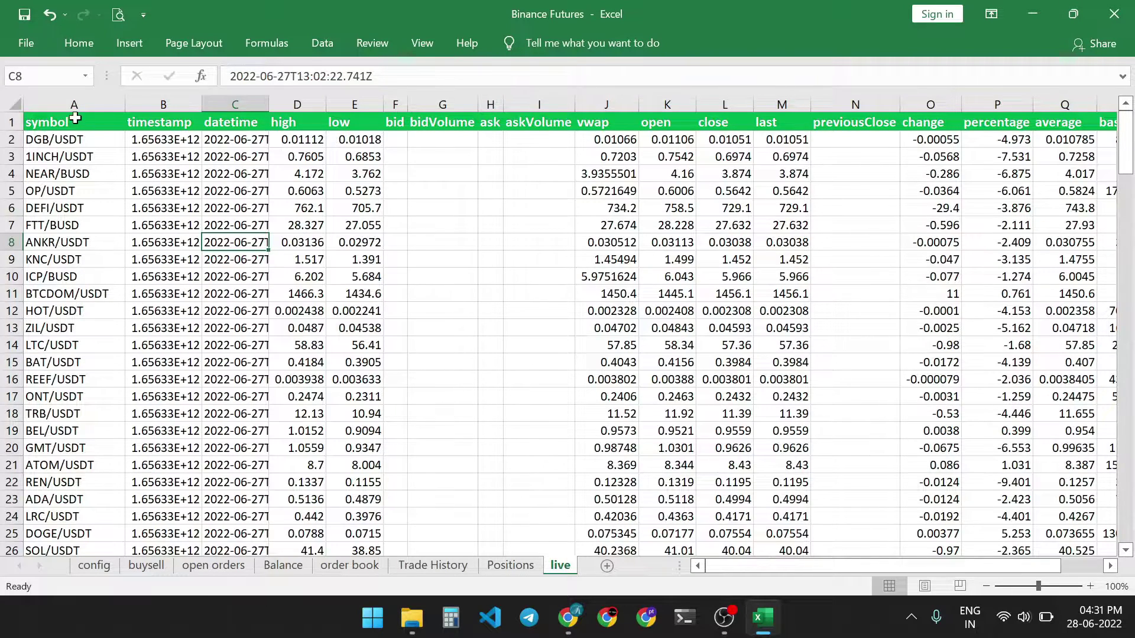
click(75, 105)
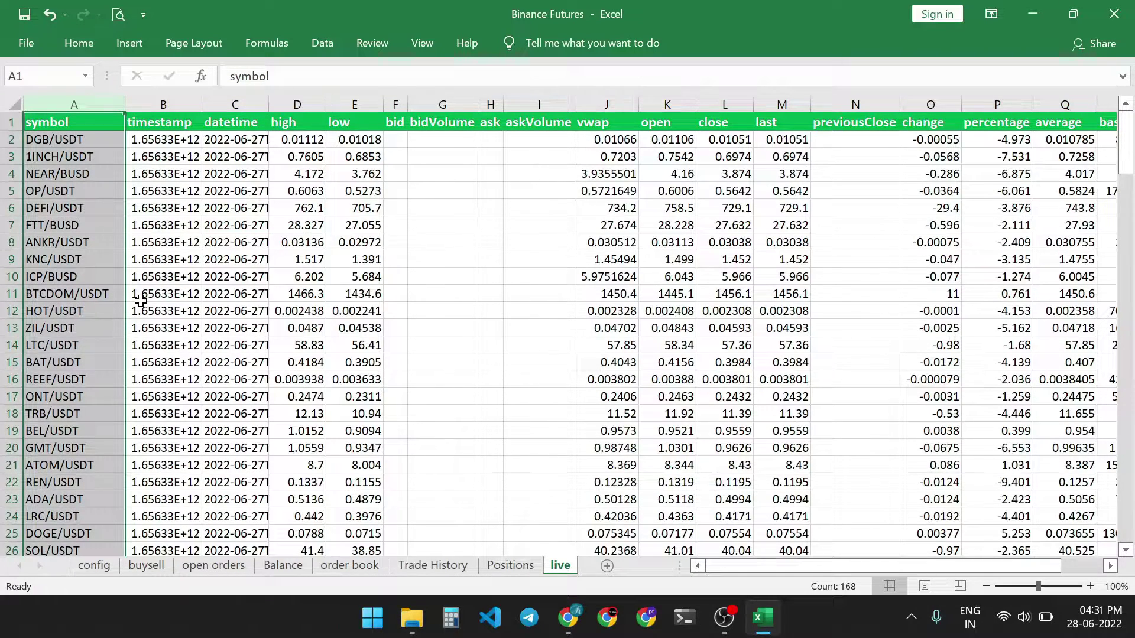
click(620, 332)
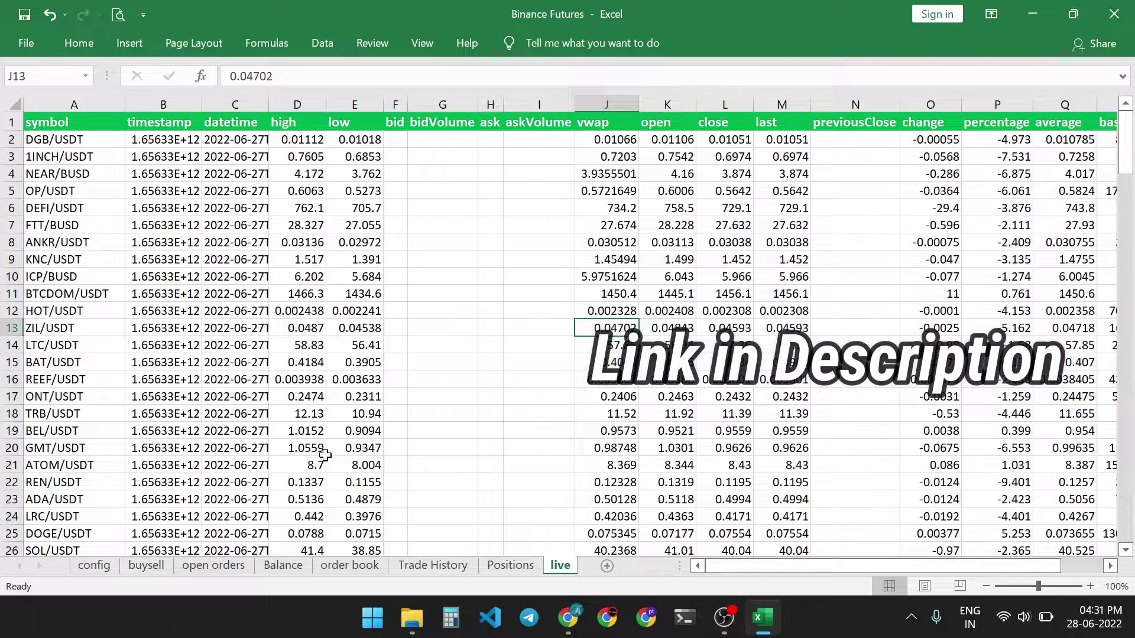
Switch to the binance futures excel folder and open the Binance USDⓈ-M Futures excel Python script in IDLE 3.10.
key(alt+Tab)
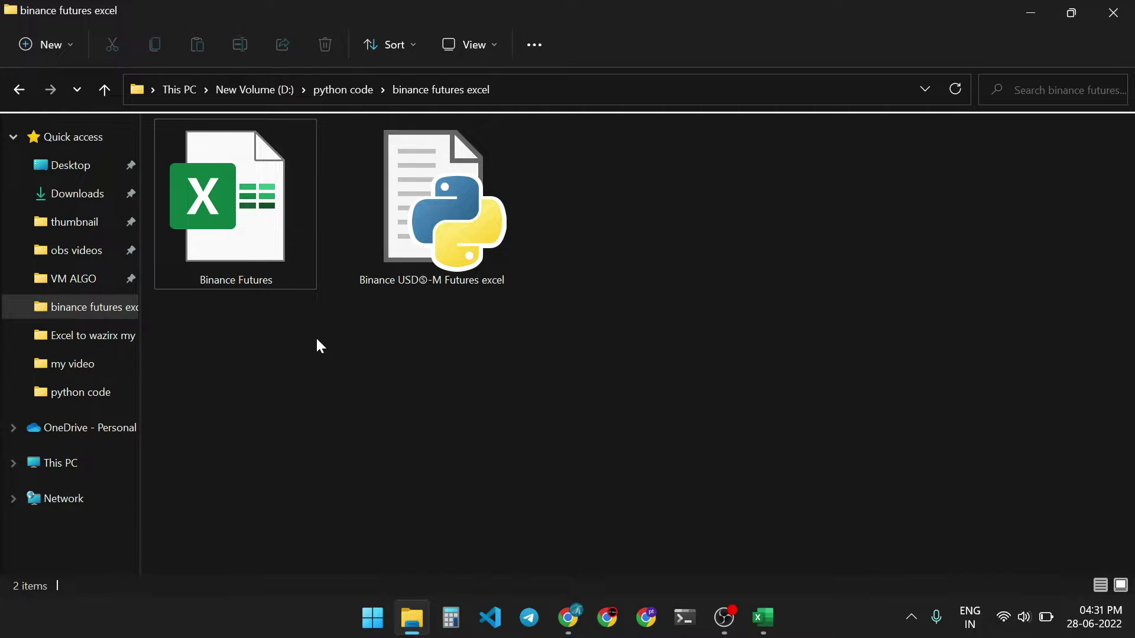
click(294, 278)
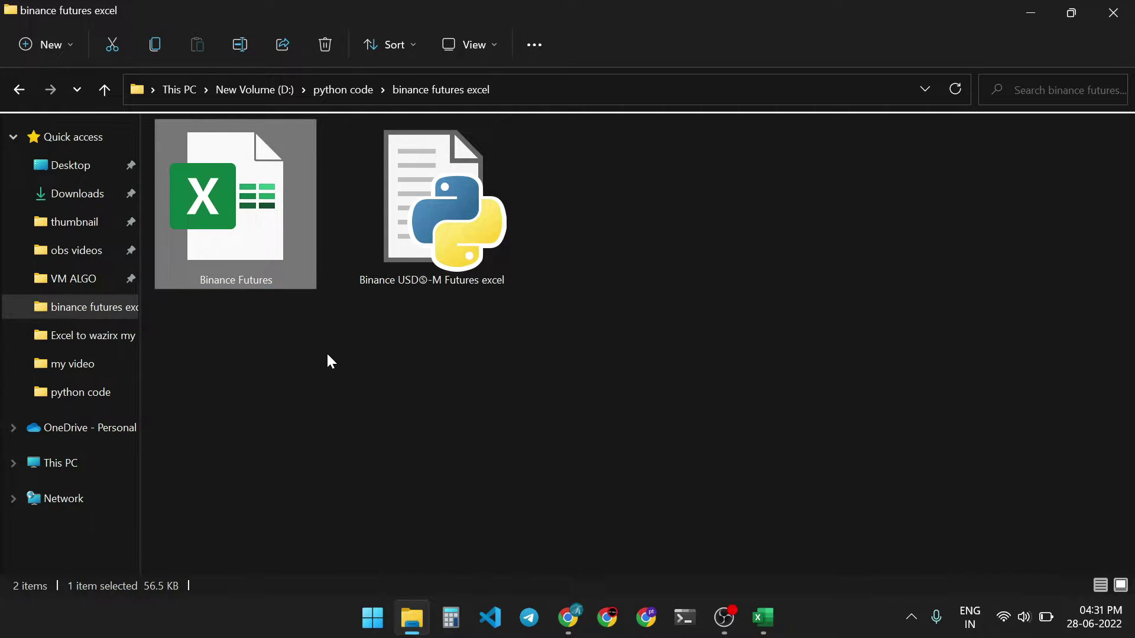
click(432, 235)
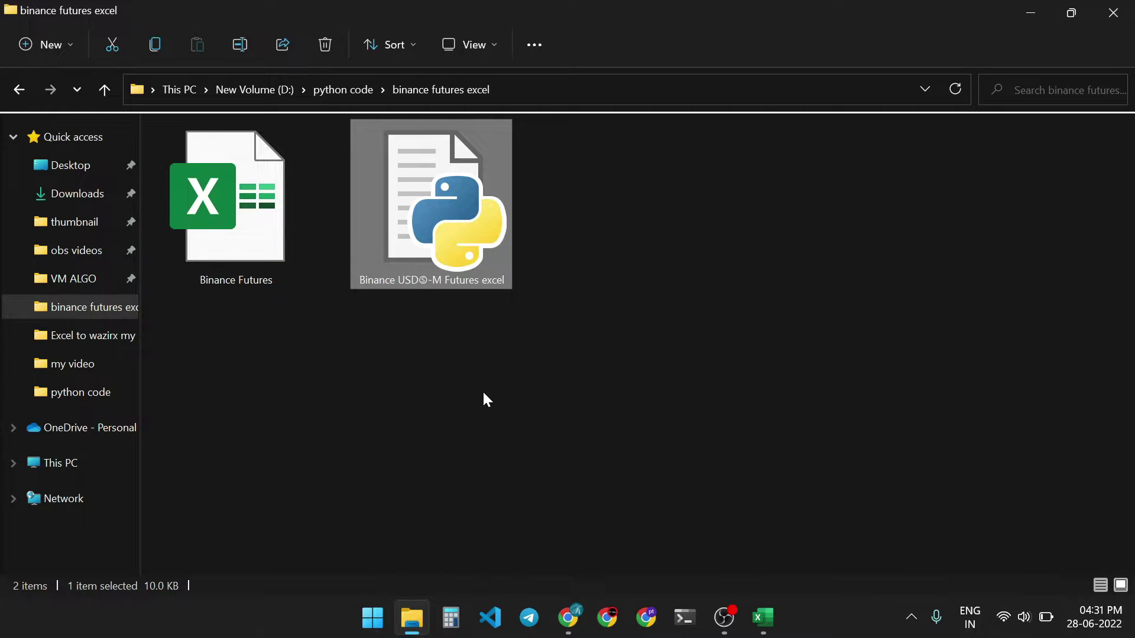
right_click(445, 269)
click(535, 476)
mouse_move(616, 130)
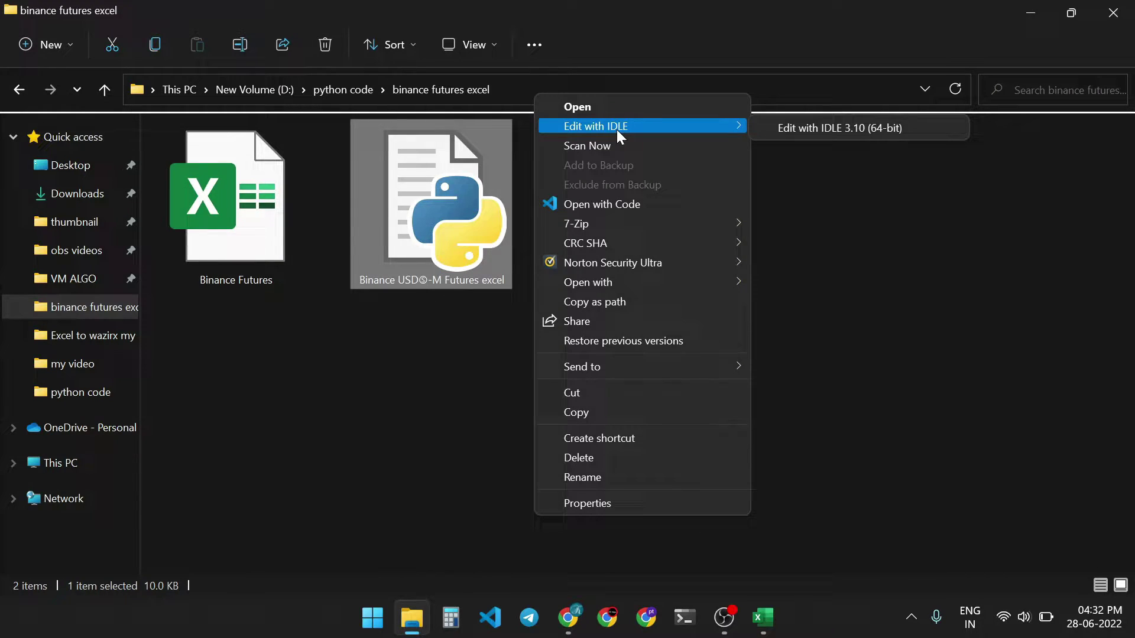
click(839, 128)
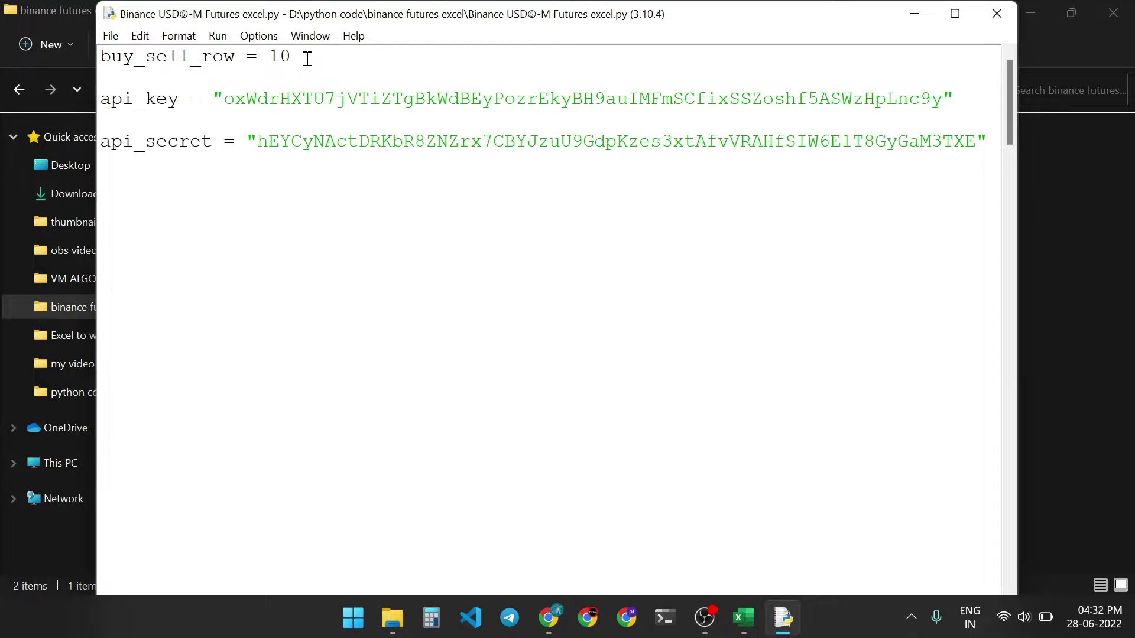
Examine the buy_sell_row, api_key and api_secret settings in the script.
drag(307, 58, 267, 57)
double_click(385, 118)
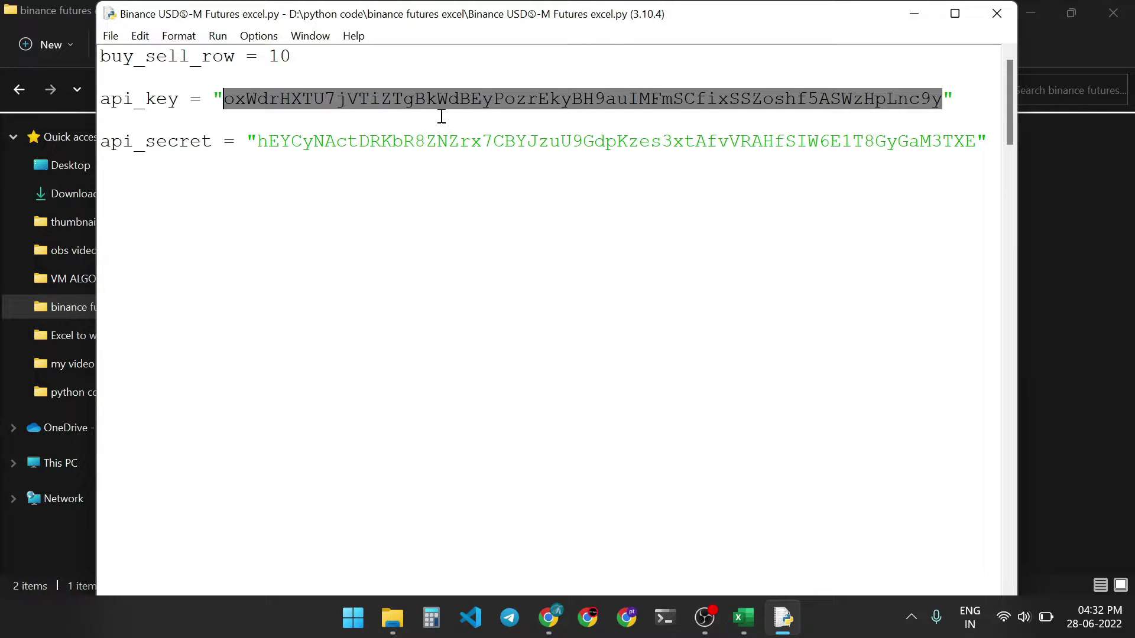
double_click(473, 140)
Switch to Binance in Chrome and open API Management to check the API restrictions, including Enable Futures.
key(alt+Tab)
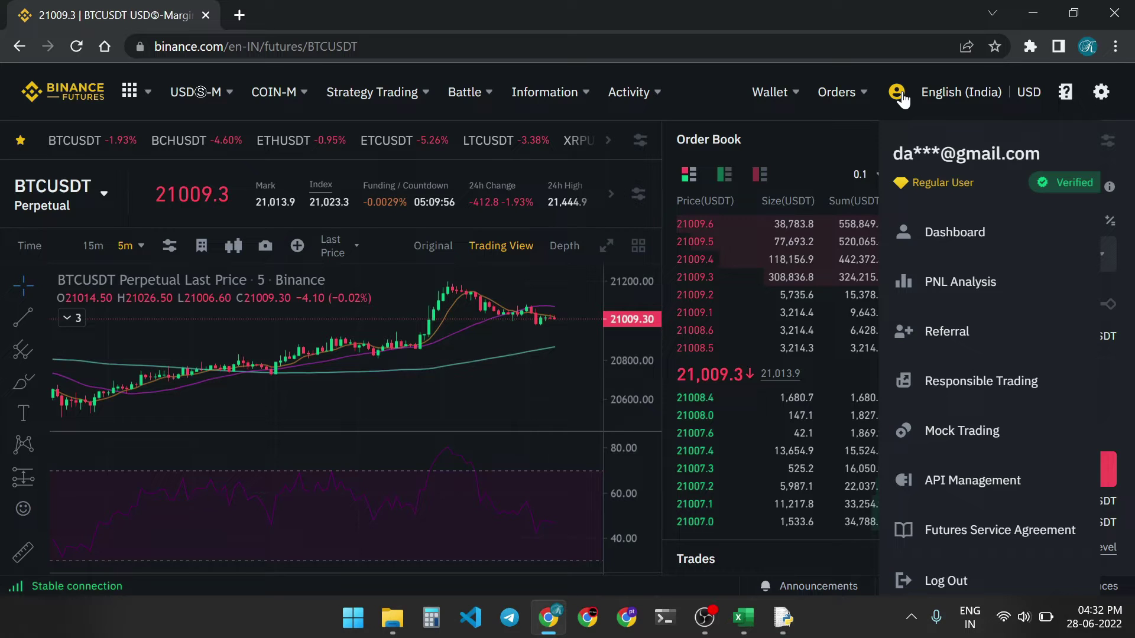
click(996, 501)
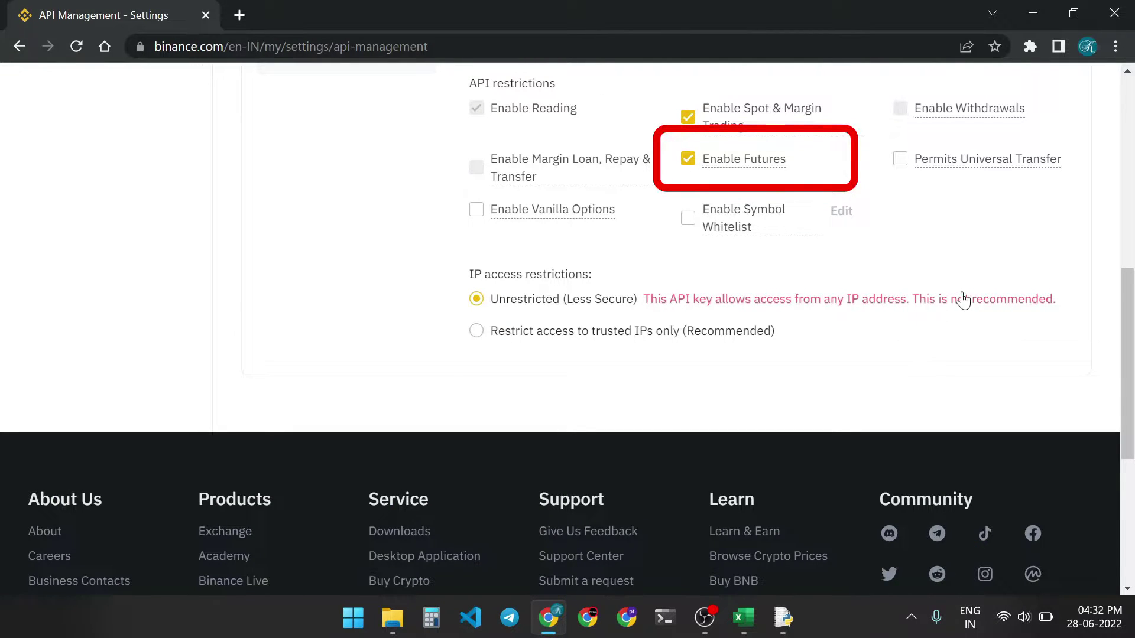
scroll(963, 296, up, 3)
Return to the Python script, save and close it, and run it from its folder.
key(alt+Tab)
click(111, 36)
click(139, 165)
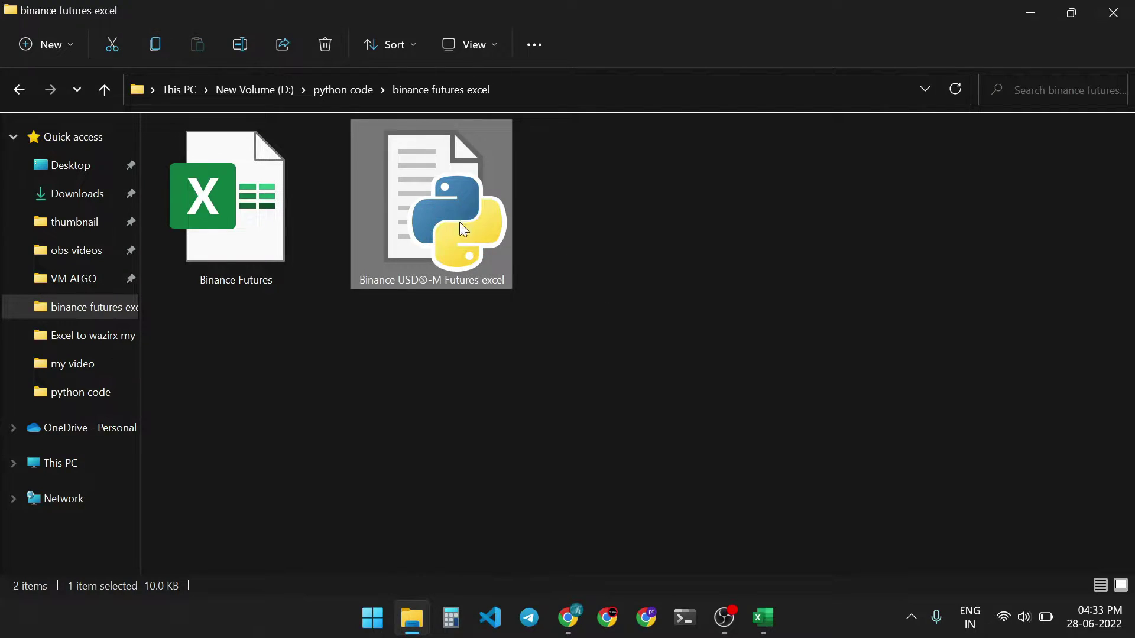
right_click(436, 215)
click(500, 277)
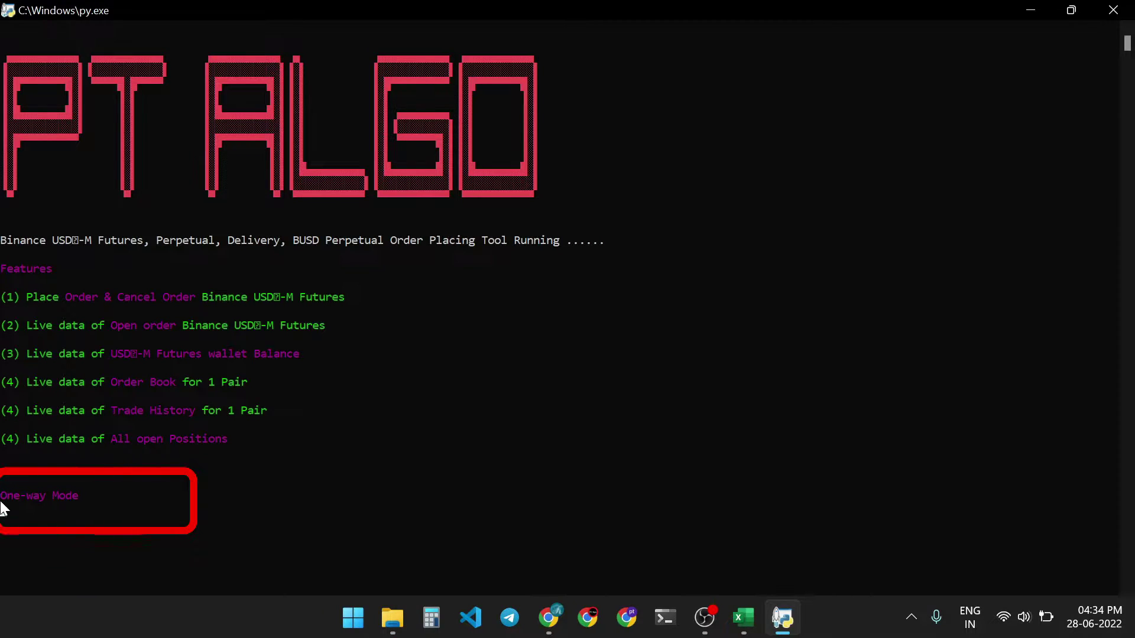
Highlight the One-way Mode line in the console, and check the Position Mode preference on the Binance futures page.
drag(79, 496, 10, 504)
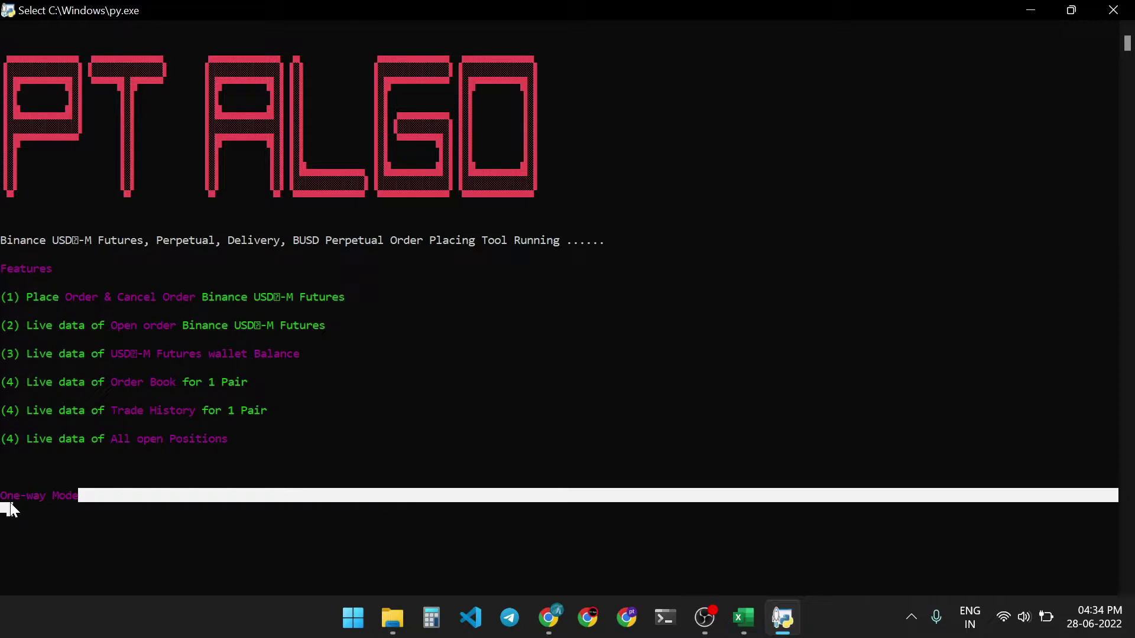
key(alt+Tab)
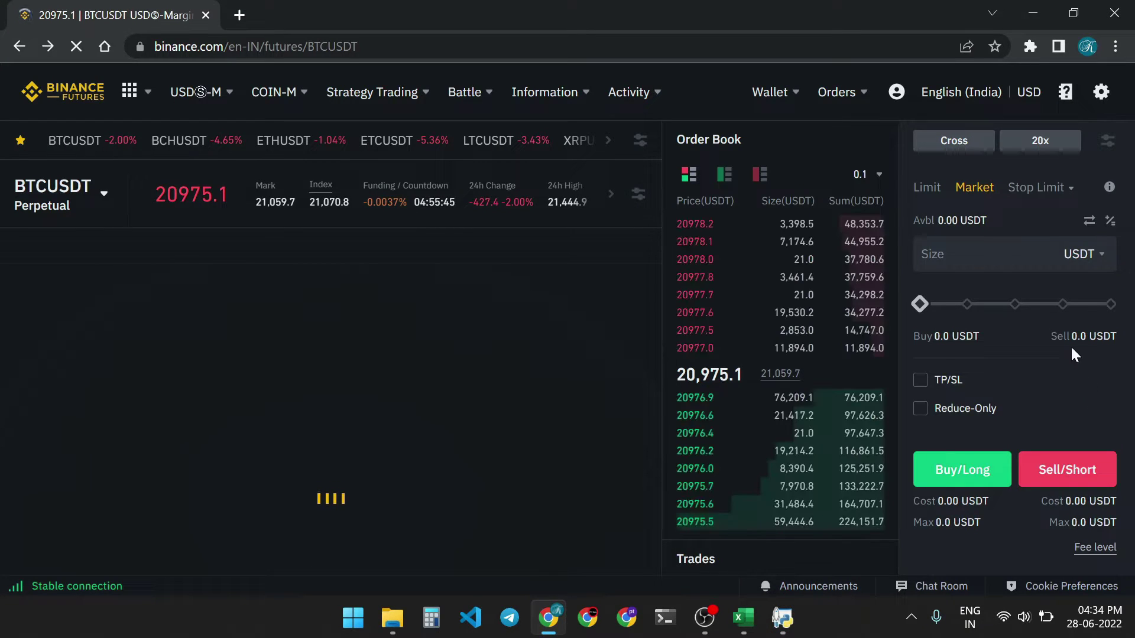
click(1108, 142)
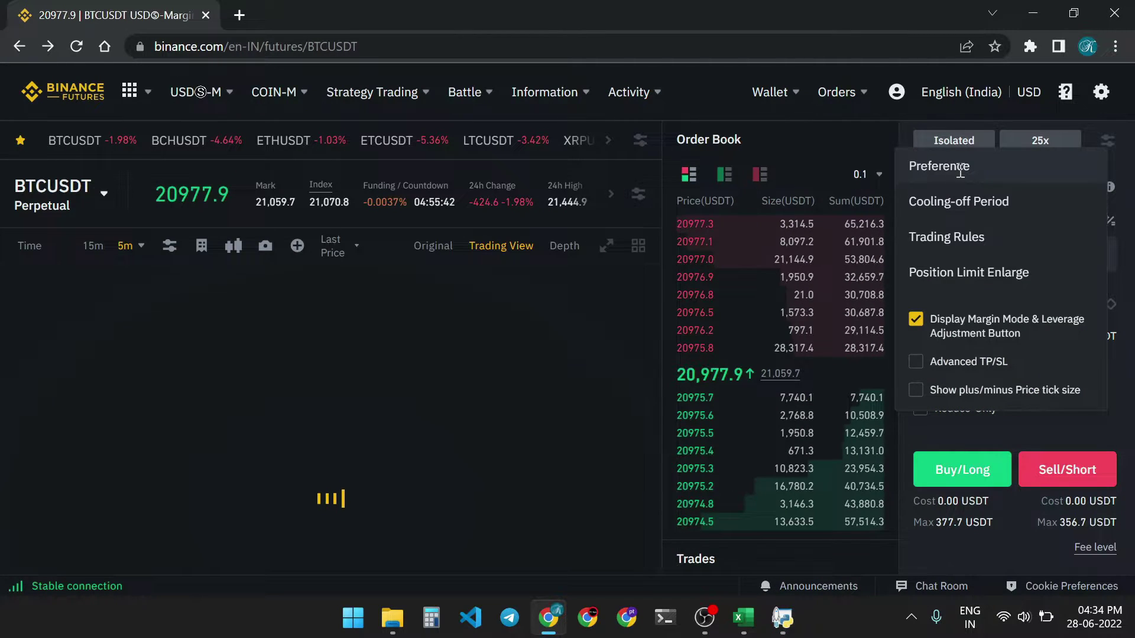
click(941, 170)
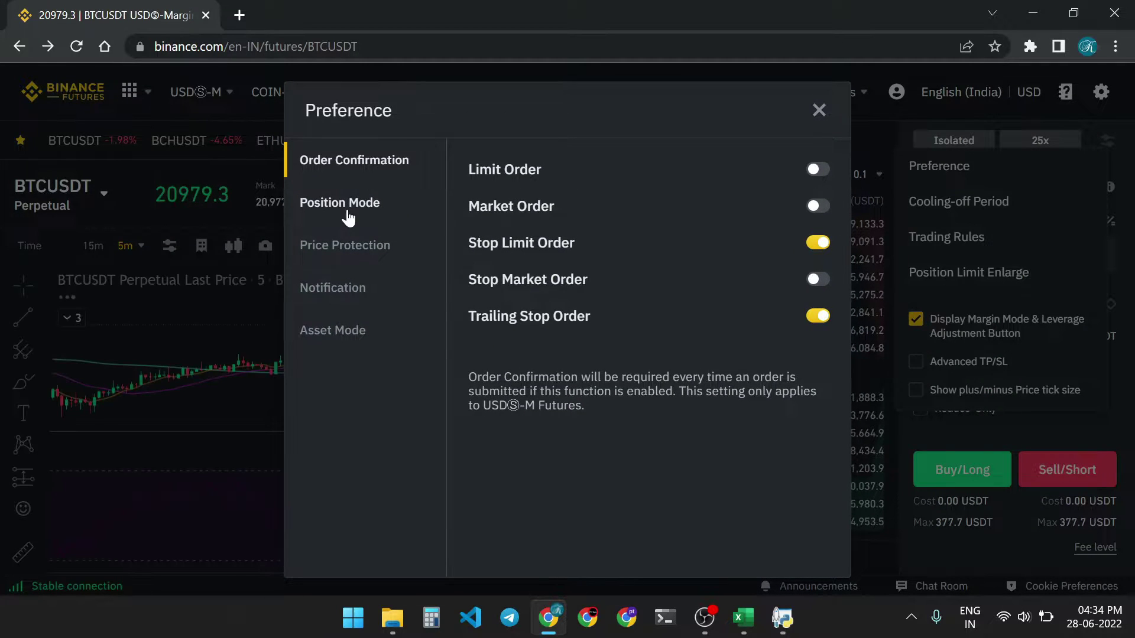
click(379, 205)
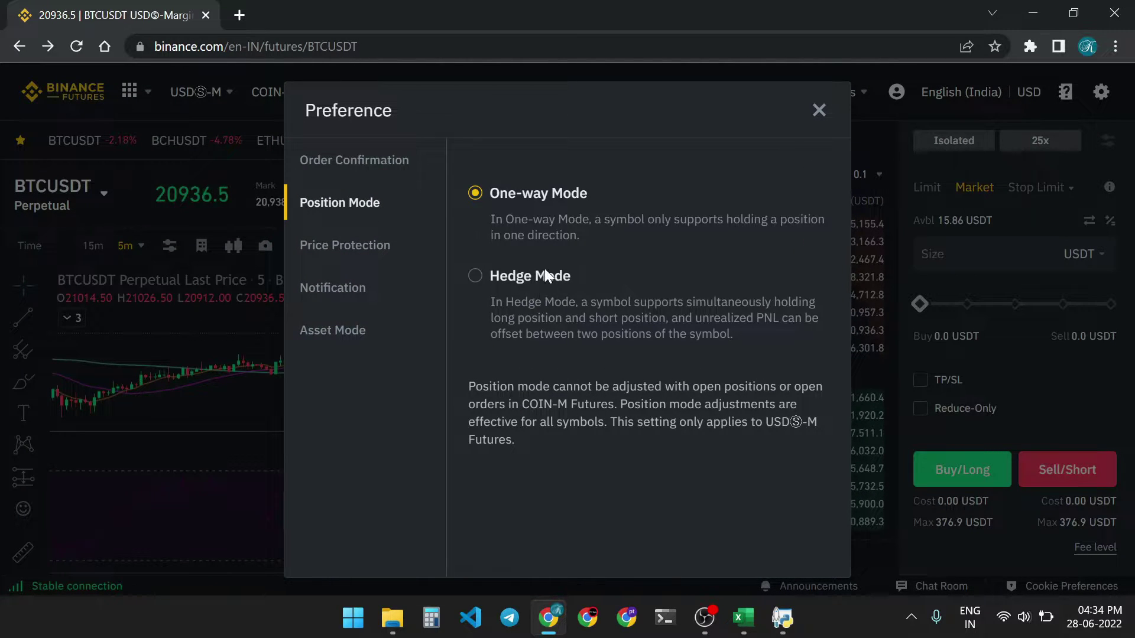
Switch to Excel and check the order type options for row 2 of the buysell sheet, keeping LIMIT.
key(alt+Tab)
click(161, 567)
click(337, 357)
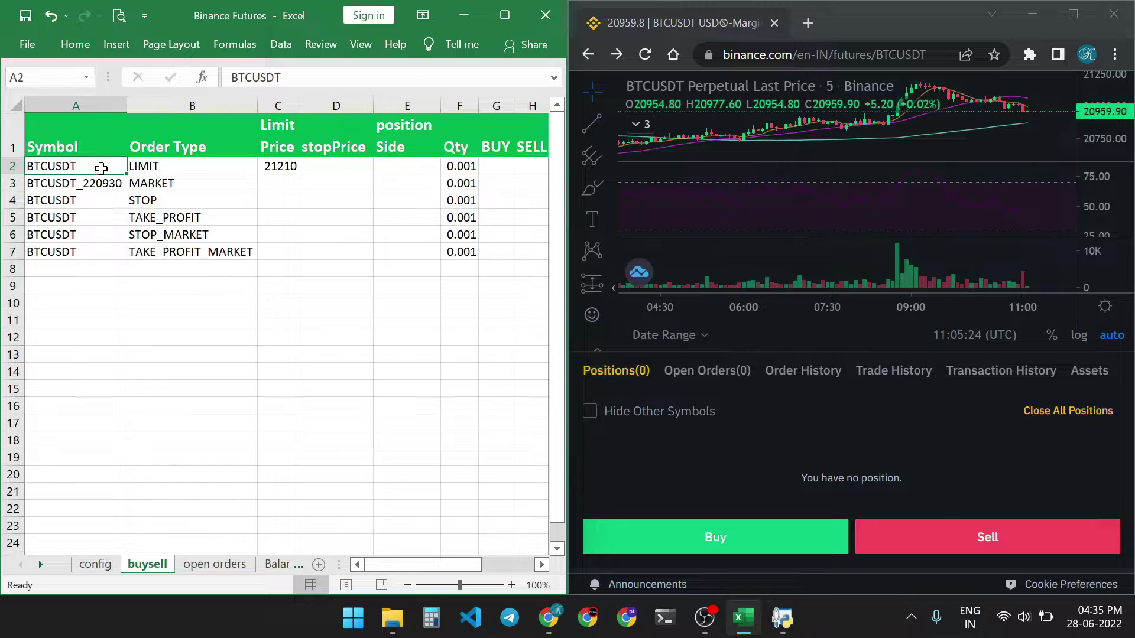
click(189, 167)
key(alt+Down)
key(Escape)
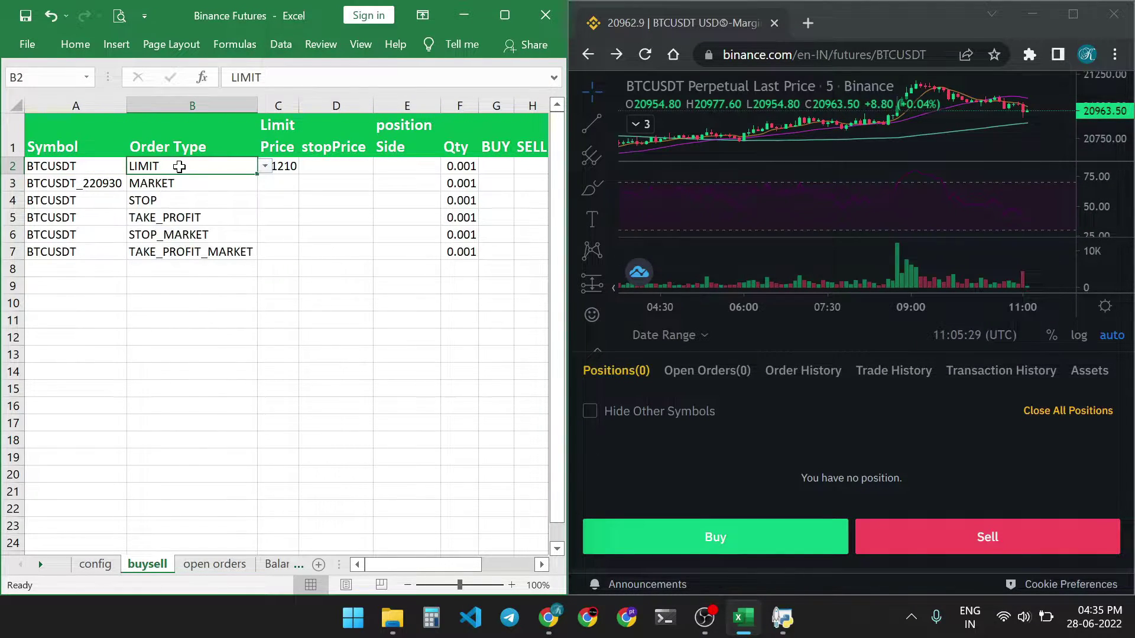
Set the limit price of the BTCUSDT LIMIT order in cell C2 to 20100.
click(288, 167)
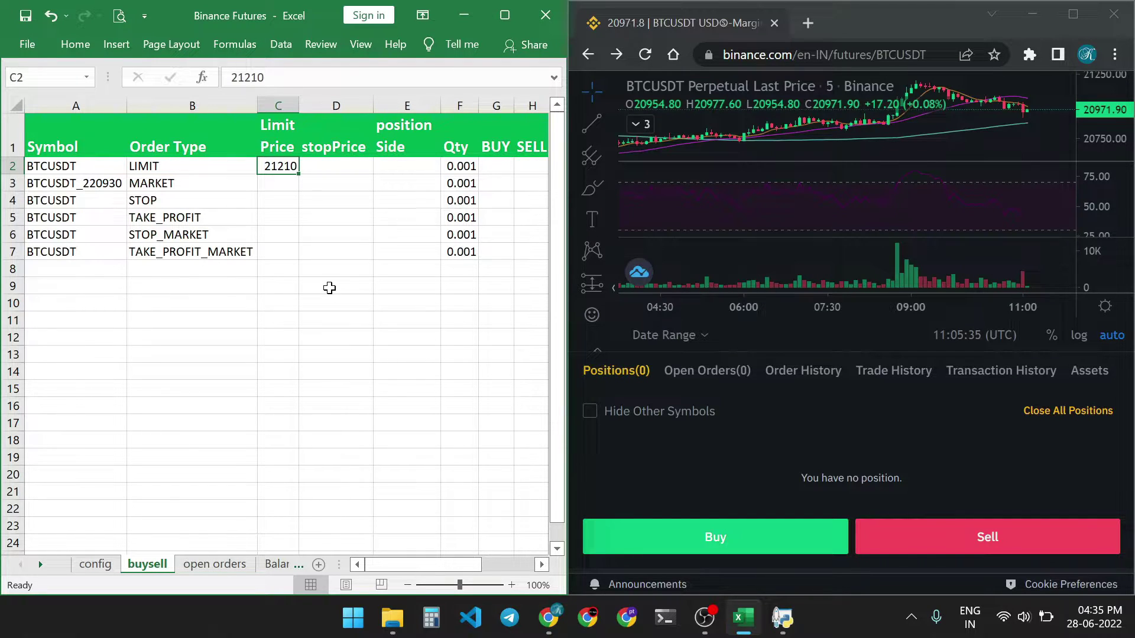
text(20100)
key(Return)
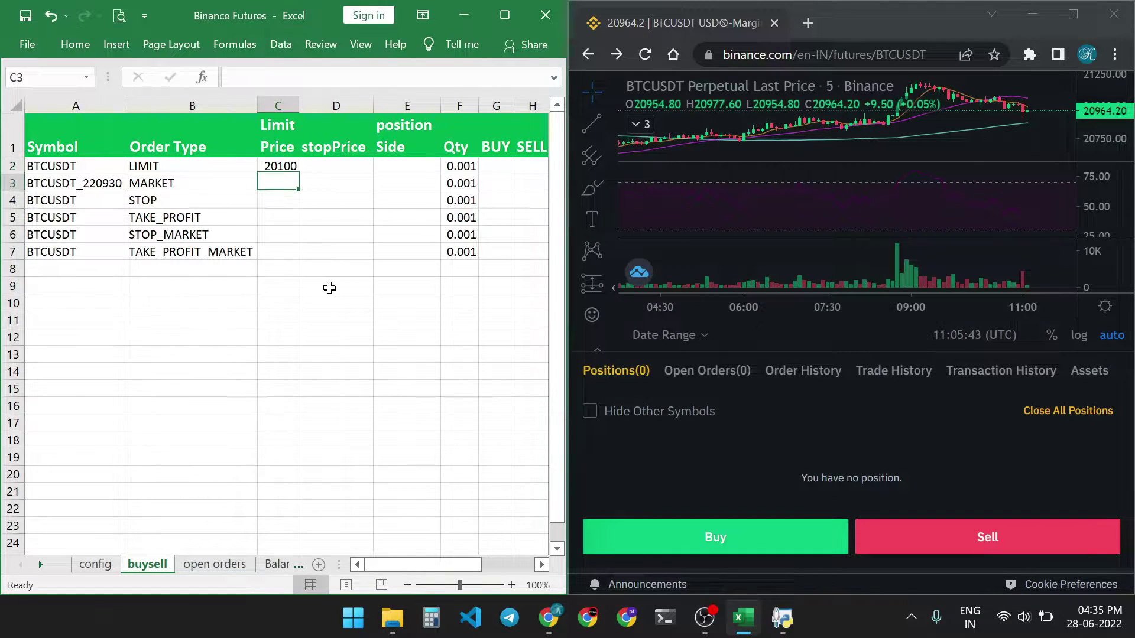
Check the position side options for the LIMIT order in row 2 without choosing one.
key(Up)
key(Right)
key(Right)
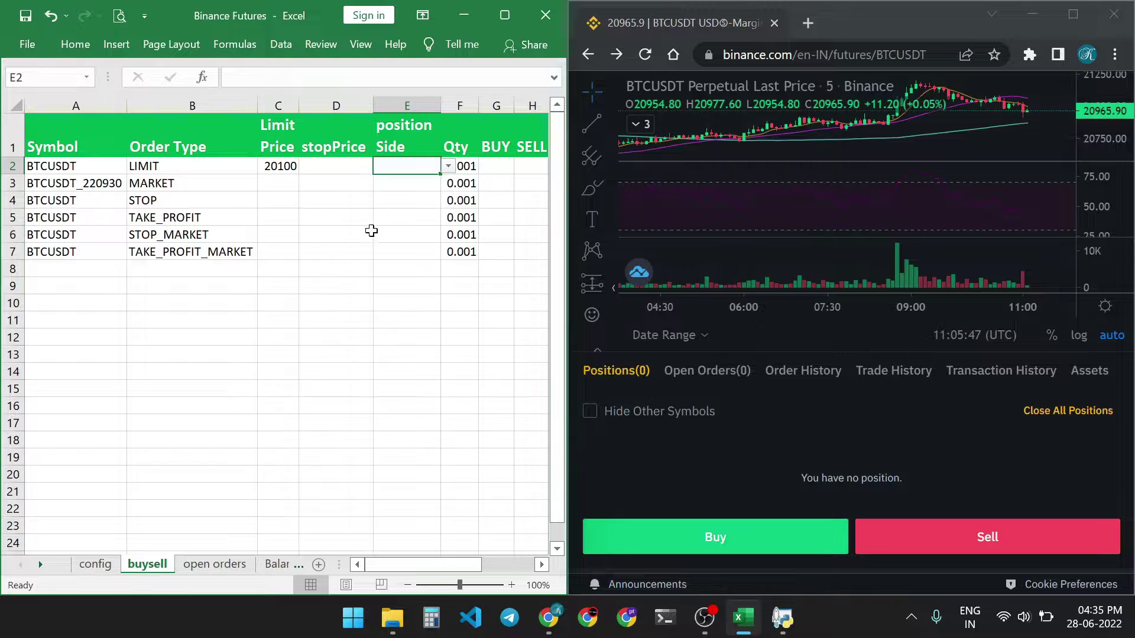
click(448, 166)
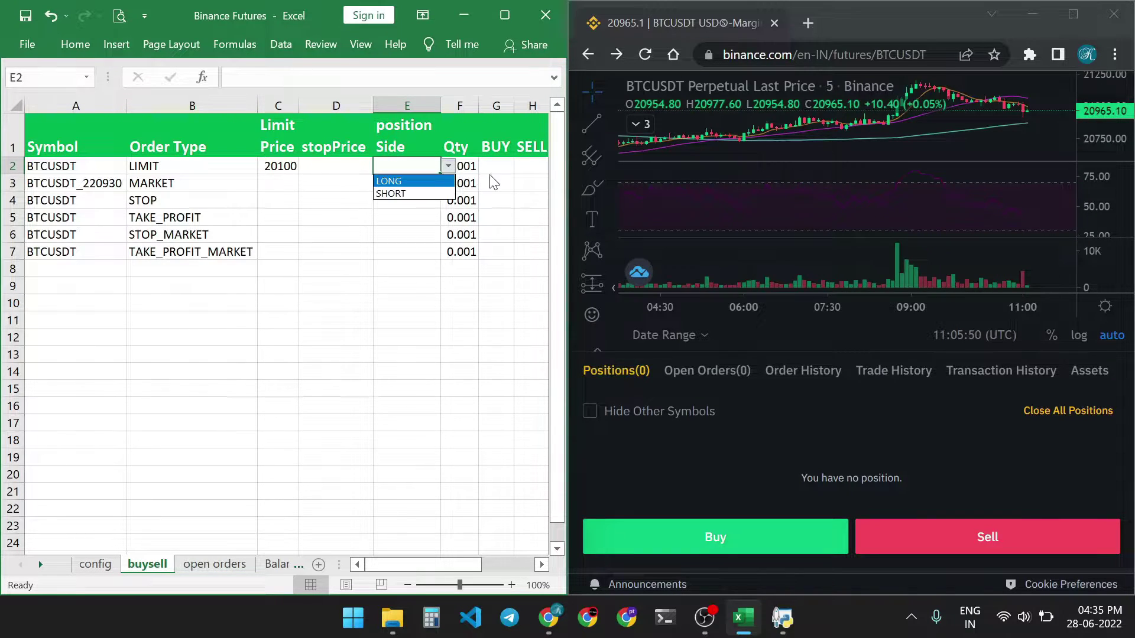
click(479, 166)
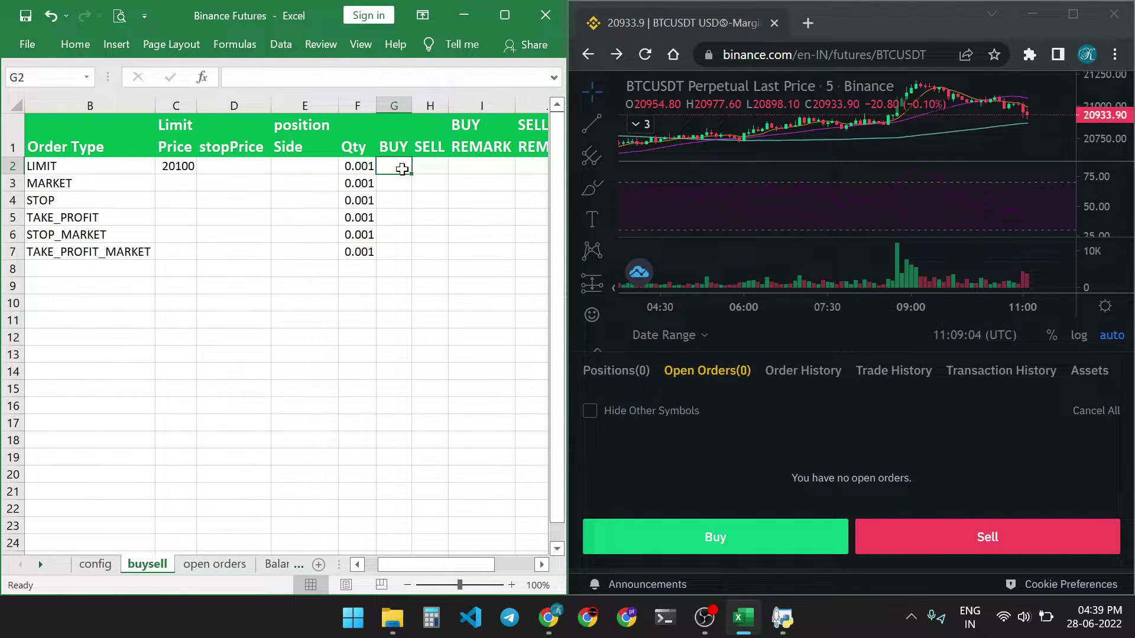
Place the row 2 limit buy order by entering BUY in cell G2, and view it in Binance's open orders.
click(391, 106)
click(396, 167)
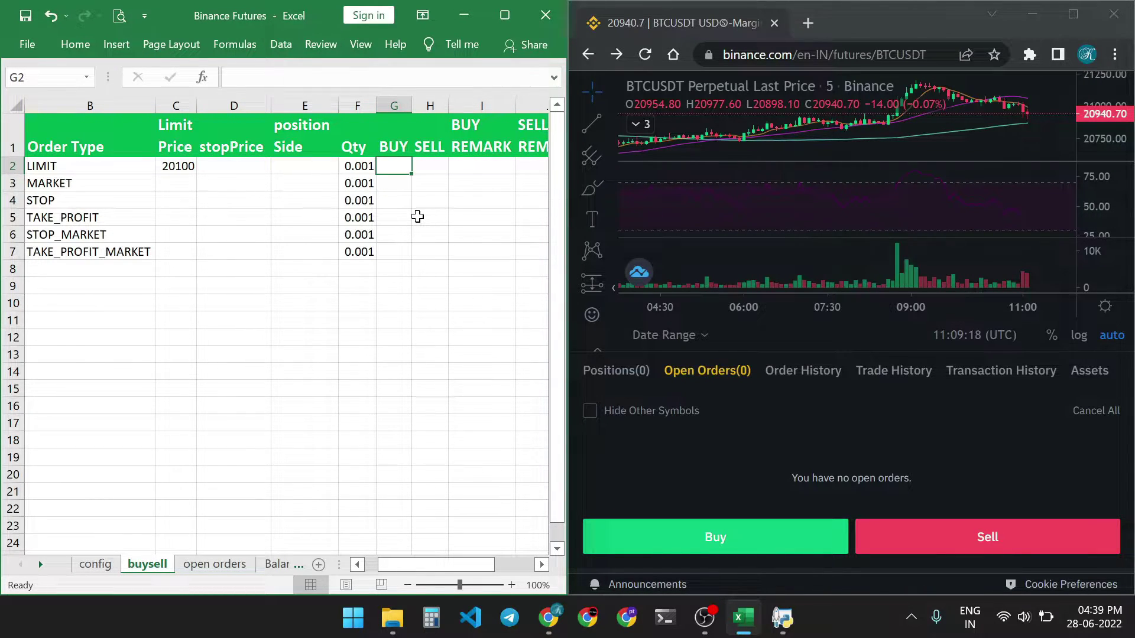
text(BUY)
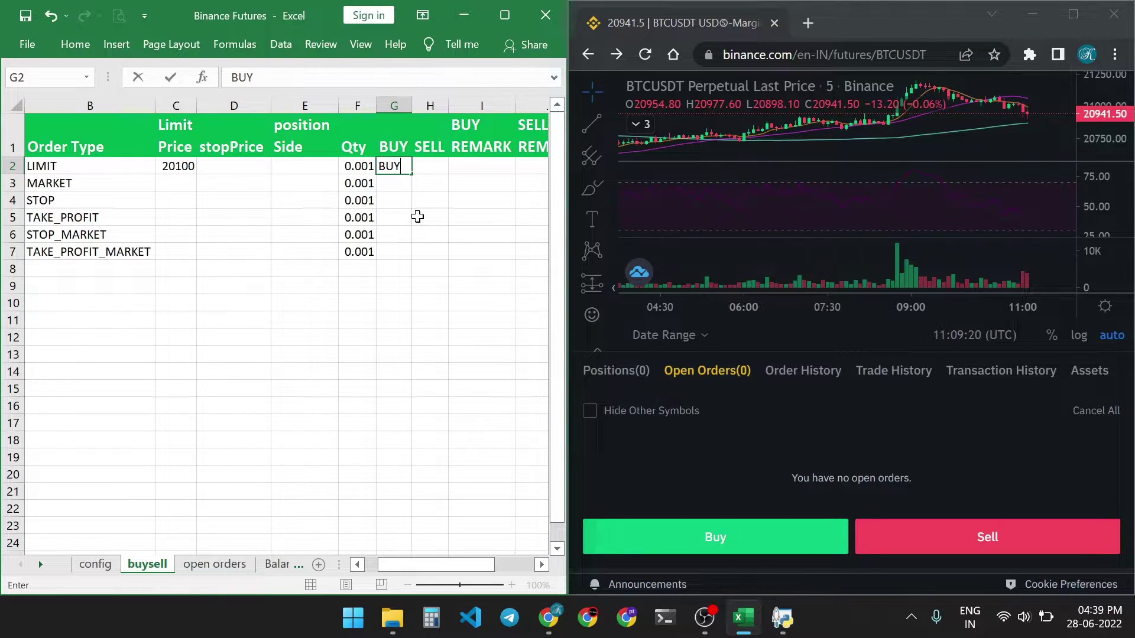
key(Return)
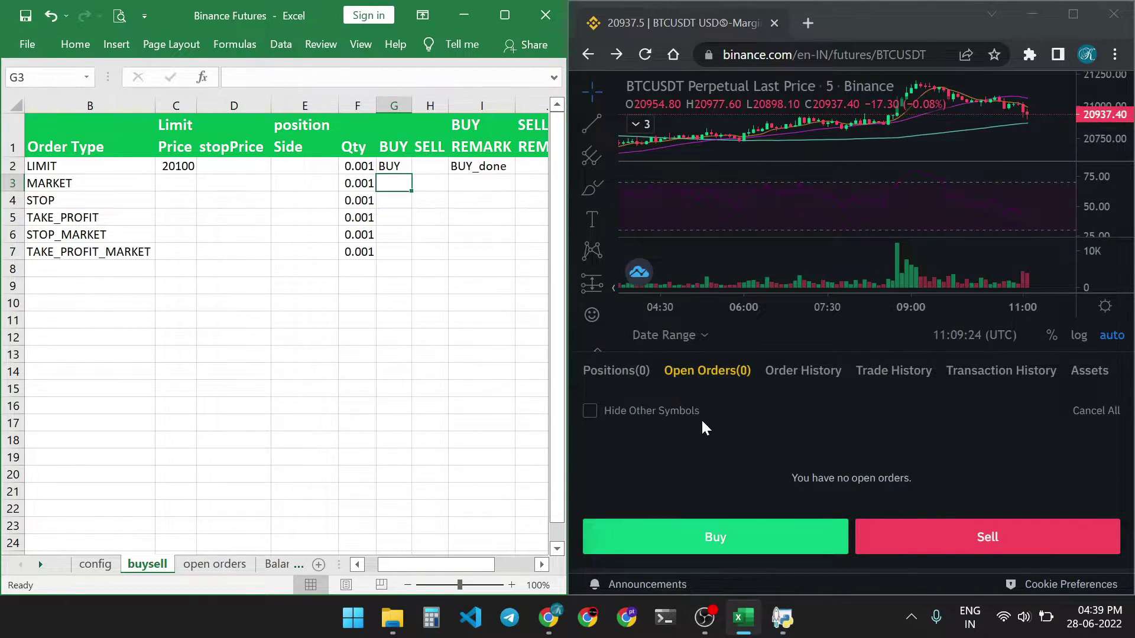
scroll(702, 420, down, 3)
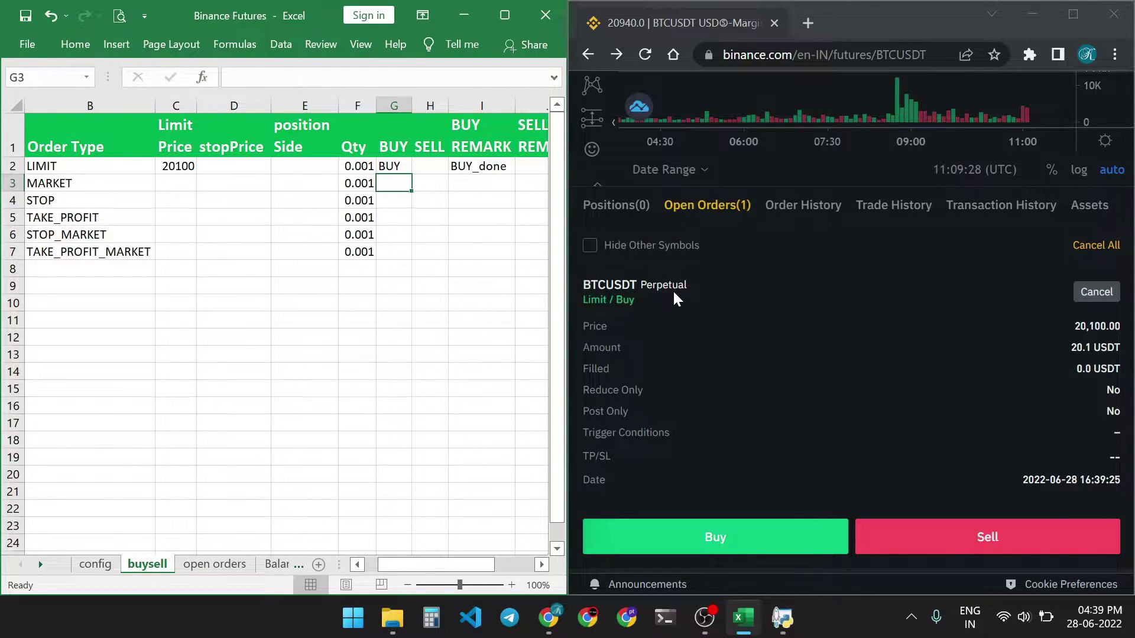
Cancel the row 2 limit order by entering CANCEL in cell K2, and view Binance's order history.
click(177, 166)
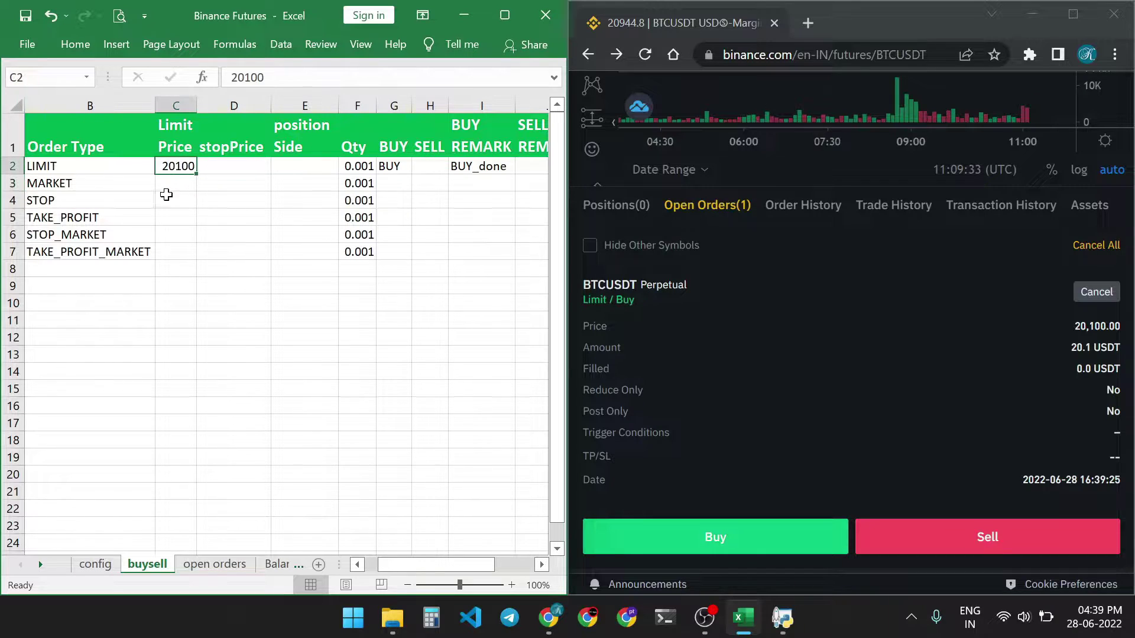
click(389, 165)
key(Right)
key(Right)
key(Right)
key(Right)
key(Right)
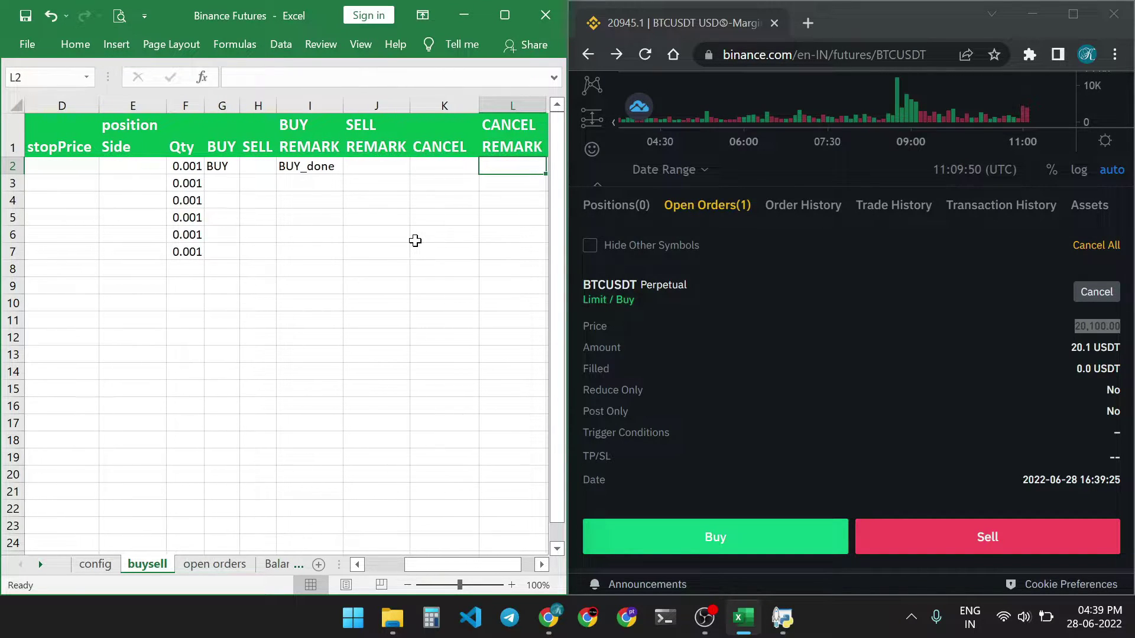
key(Left)
text(CANCEL)
key(Return)
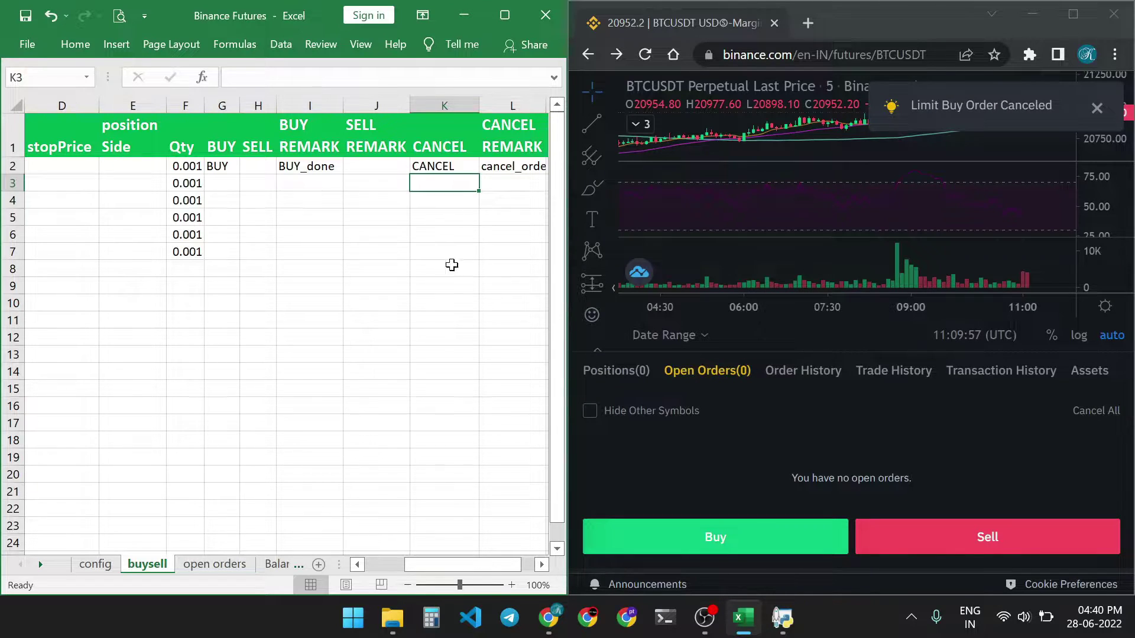
click(795, 373)
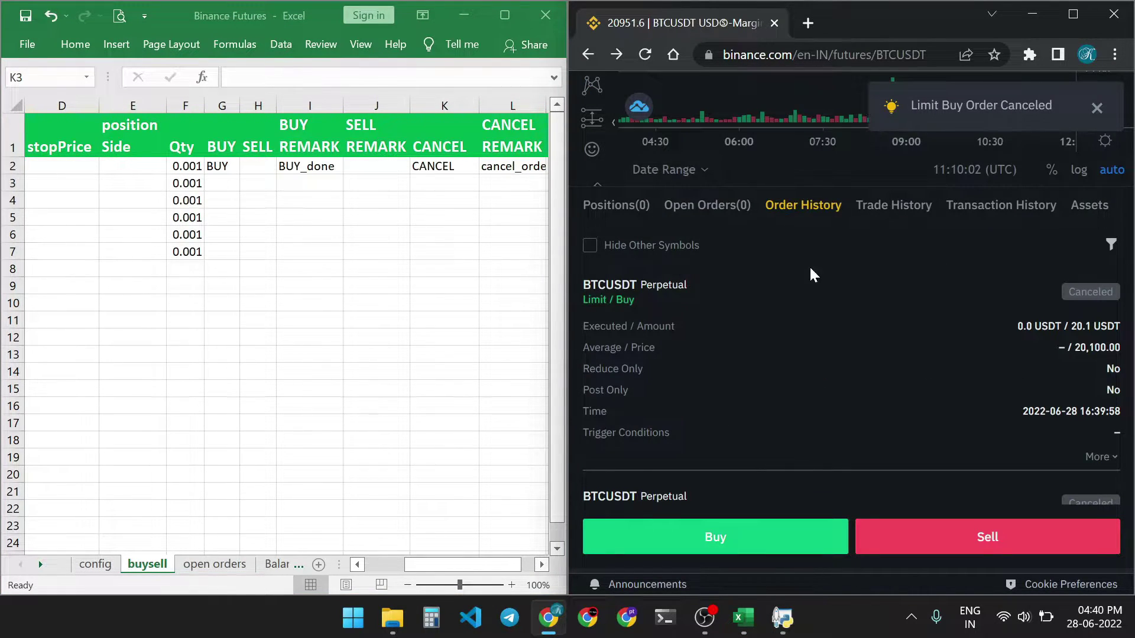
Examine the symbol and order fields of the MARKET order in row 3.
click(219, 183)
key(Left)
key(Left)
key(Left)
key(Left)
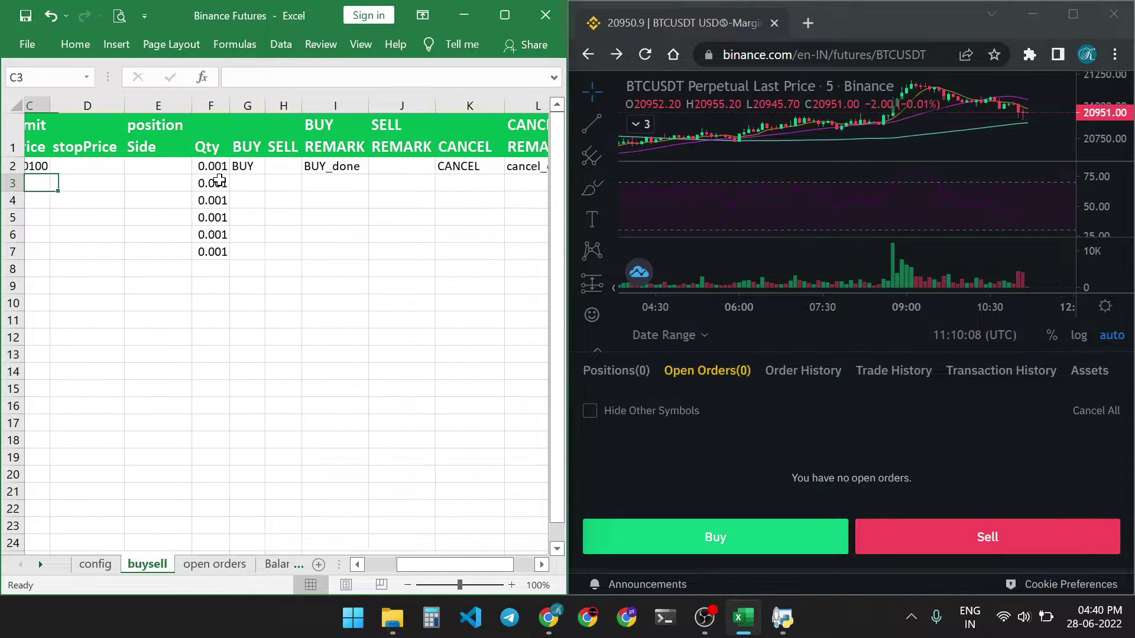
key(Left)
key(Left)
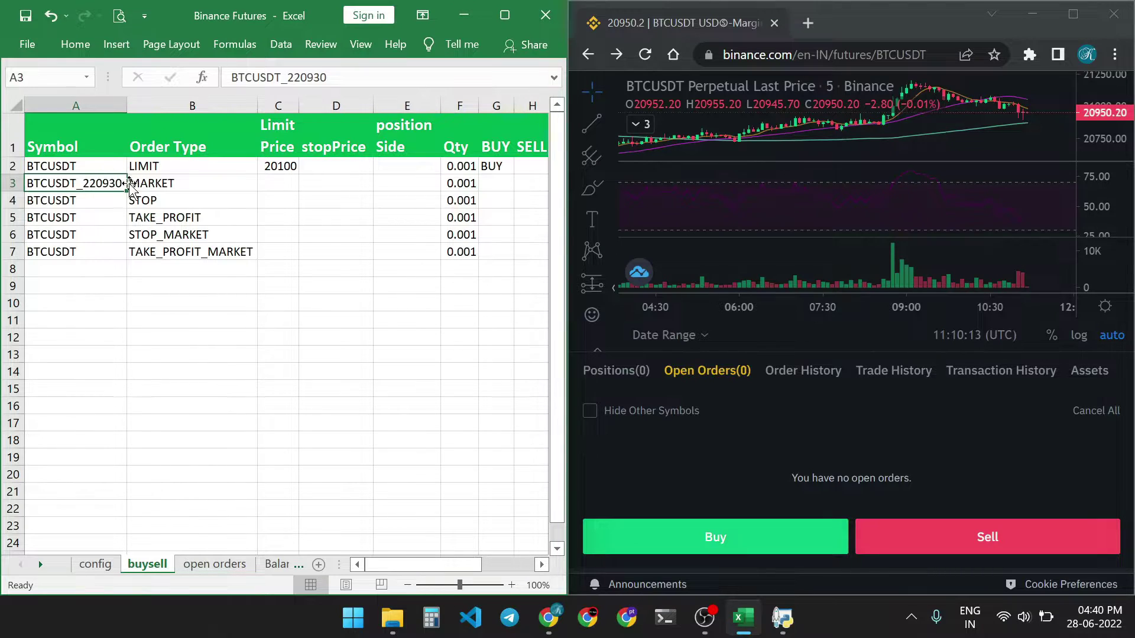
Enter the formula =IF(M3>22000,"BUY","") in cell G3 so the MARKET order buys when the last price exceeds 22000.
key(Right)
key(Right)
key(Right)
key(Right)
key(Right)
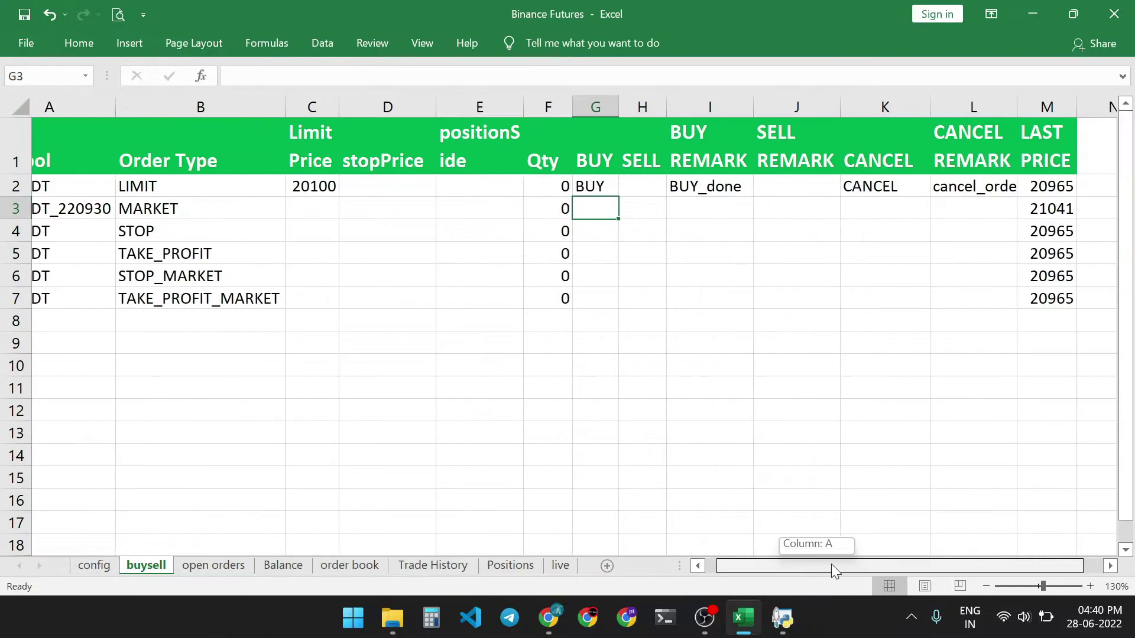
drag(833, 569, 851, 567)
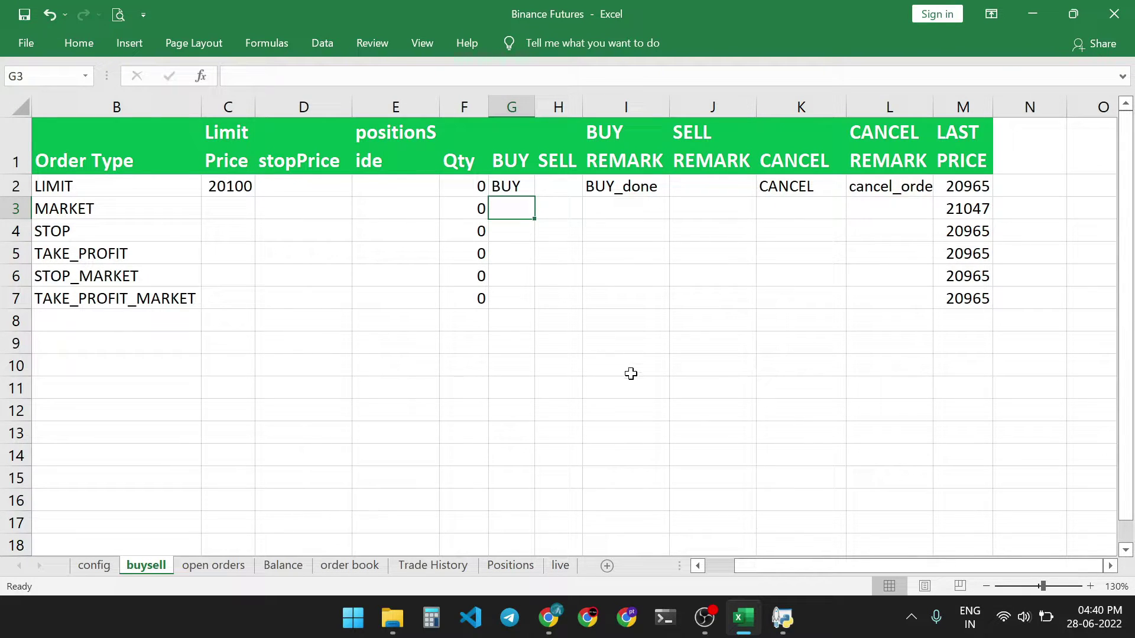
text(=)
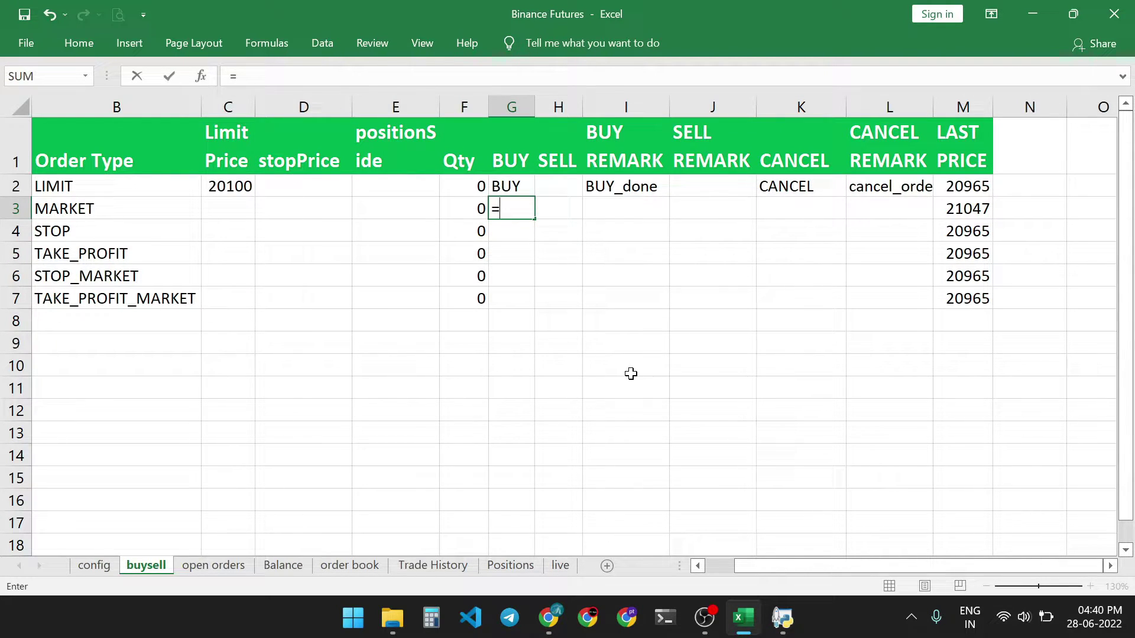
text(IF()
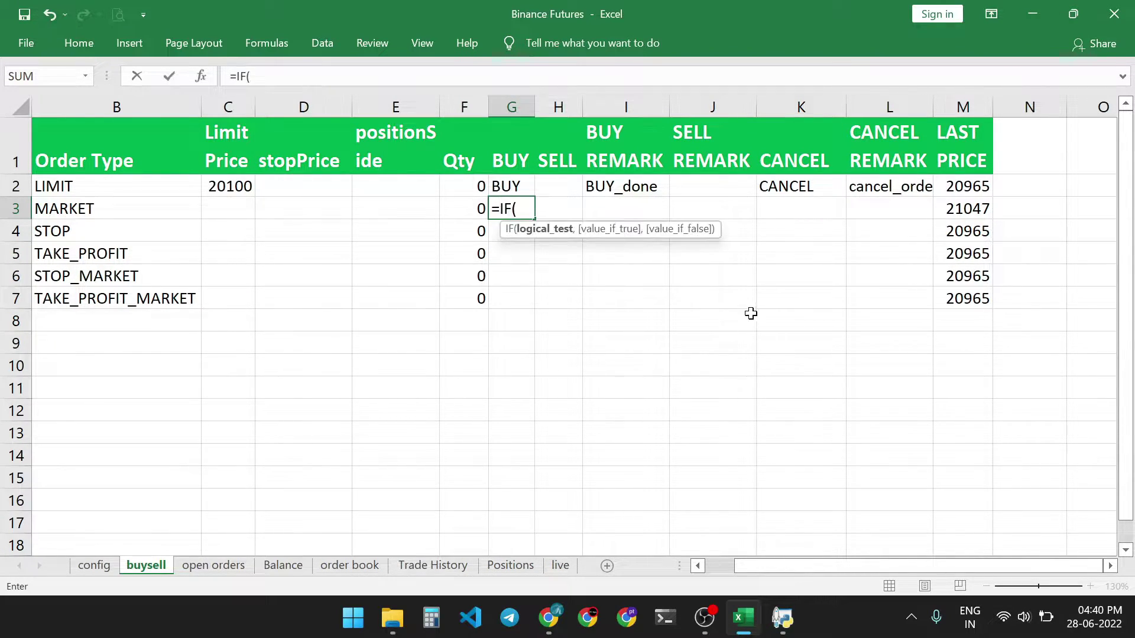
click(965, 216)
text(>)
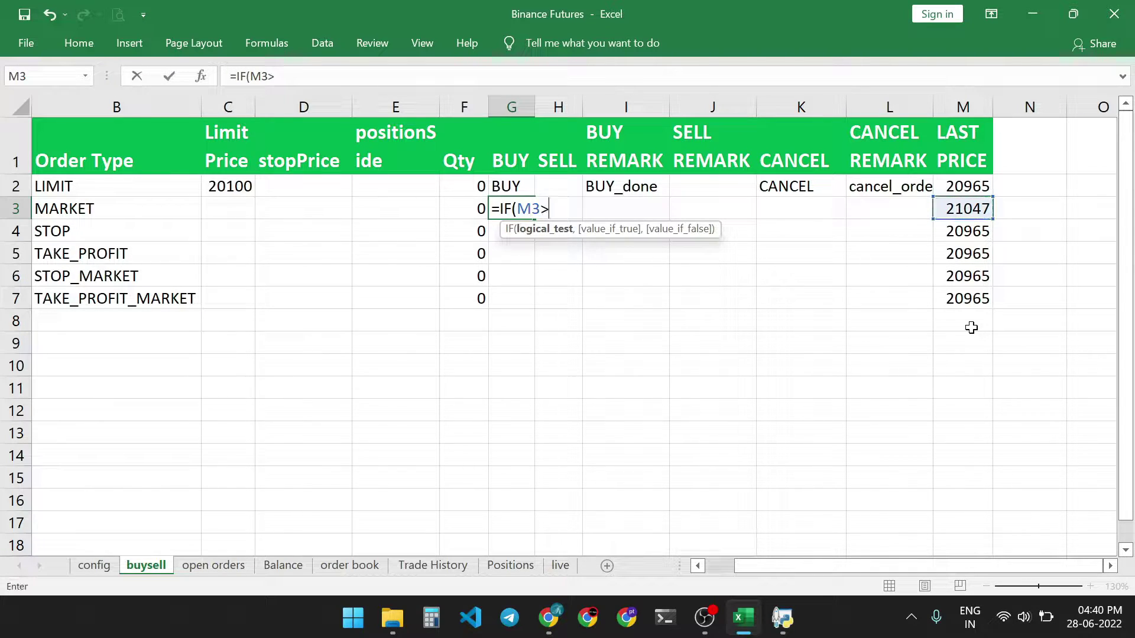
text(22000)
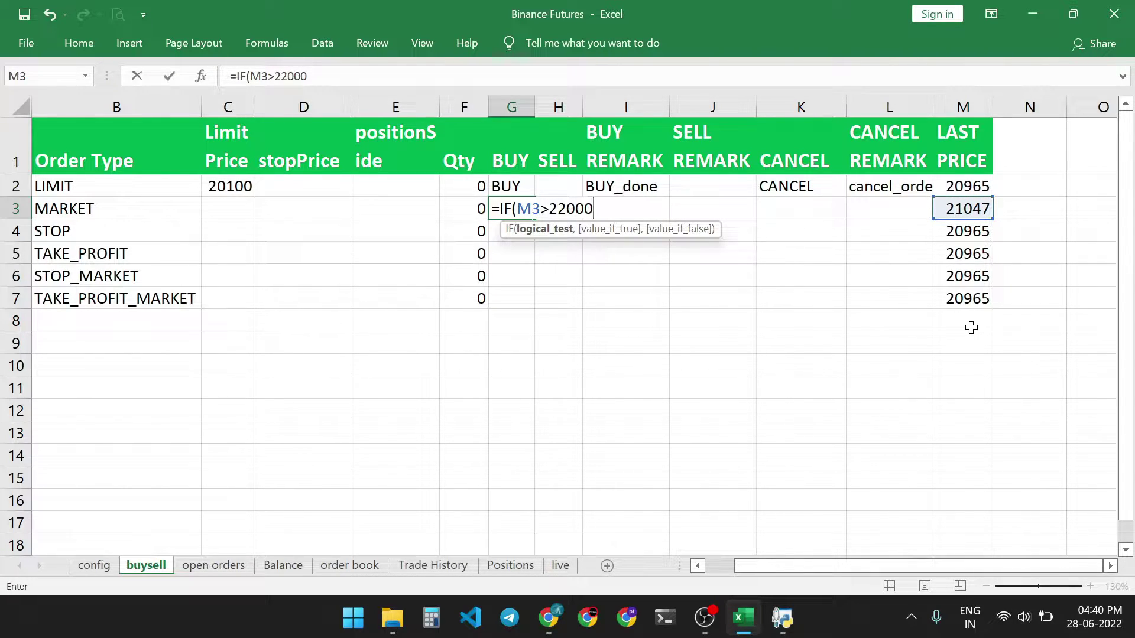
text(,)
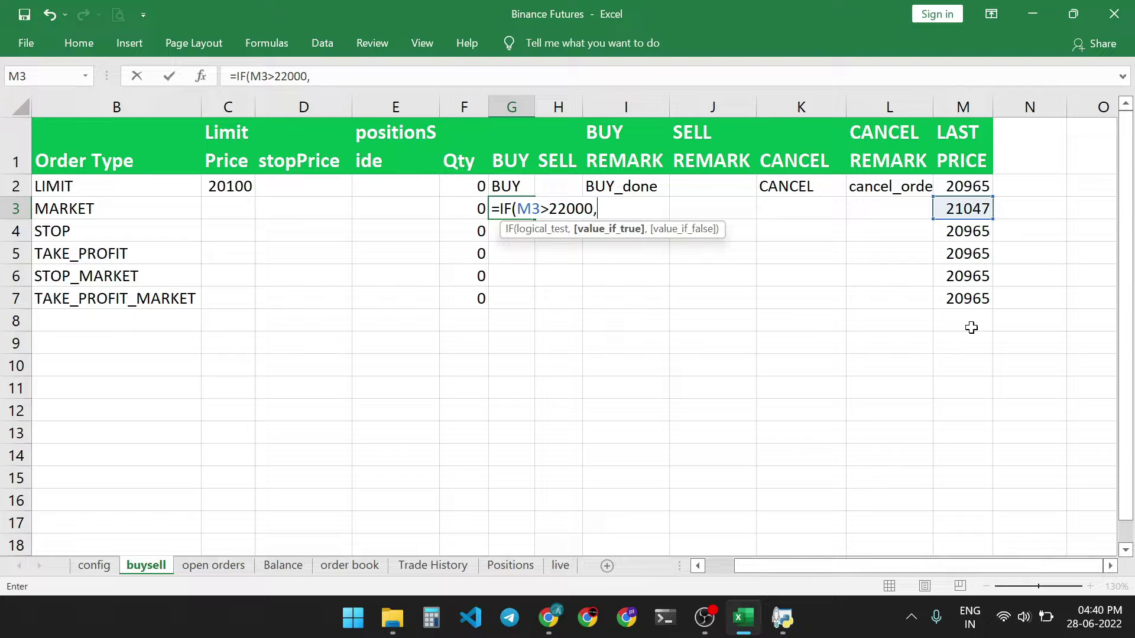
text("BUY")
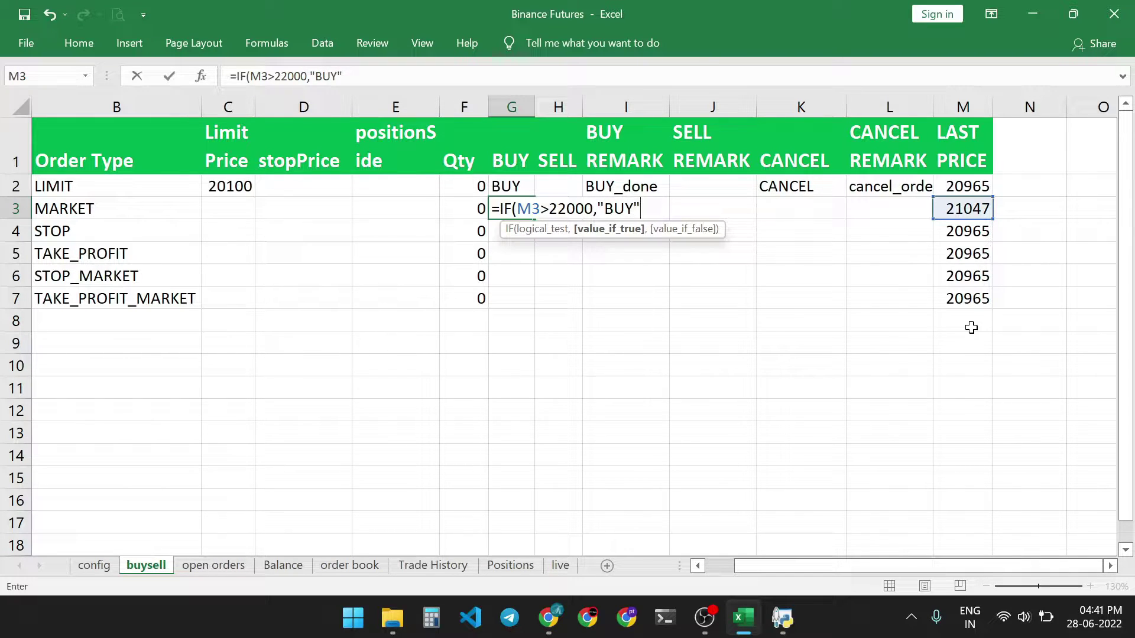
text(,"")
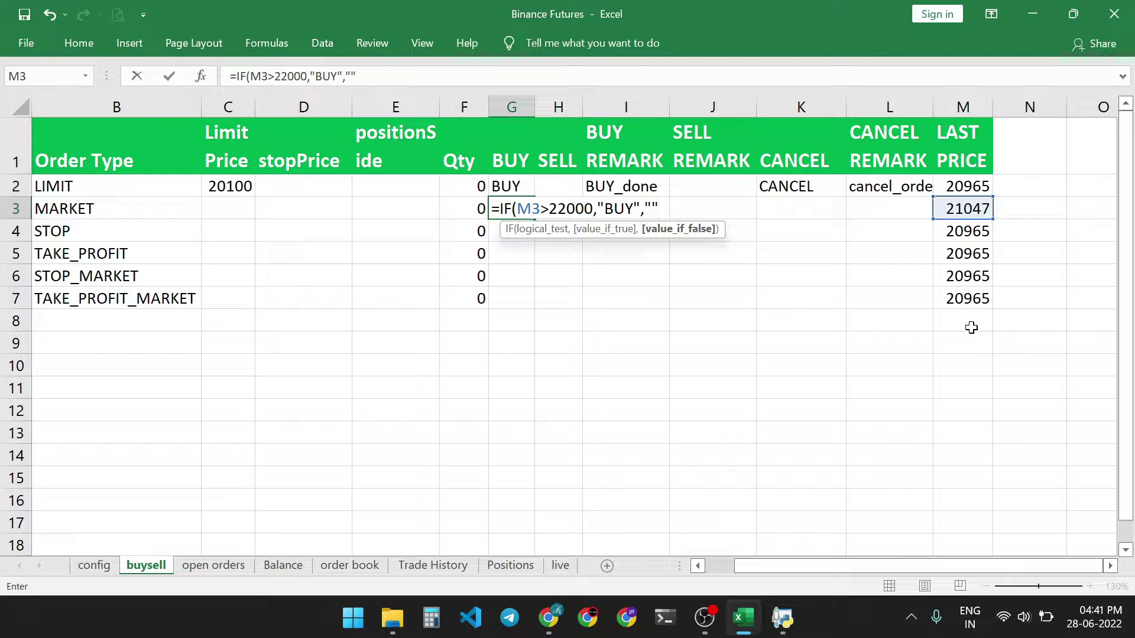
text())
key(Return)
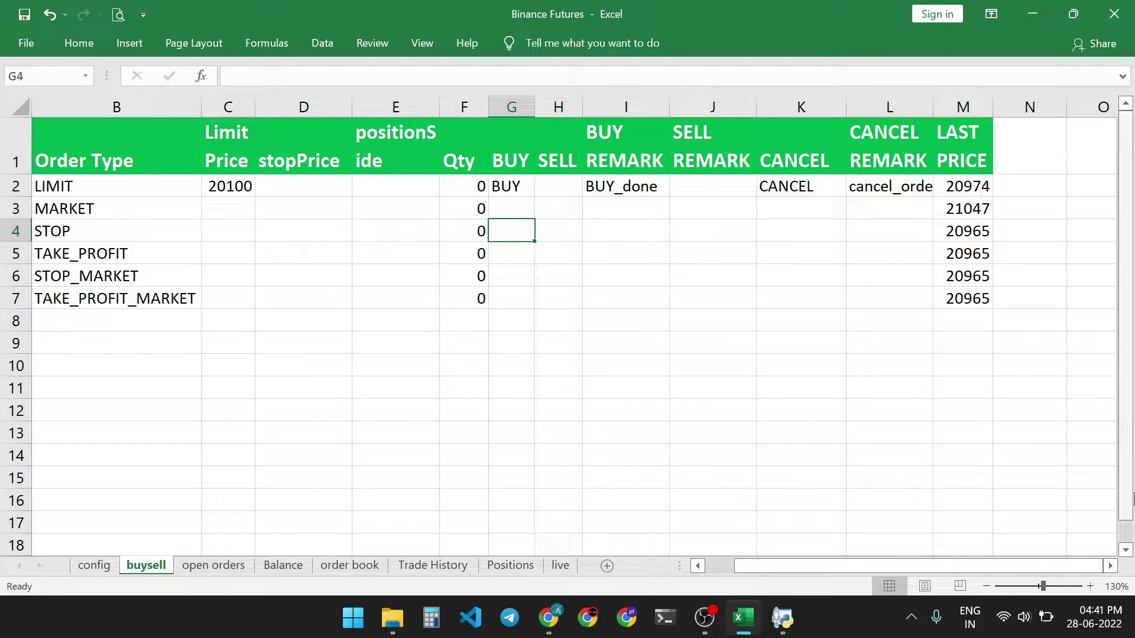
Turn off live price updates by setting the LAST PRICE permission to False on the config sheet.
click(970, 218)
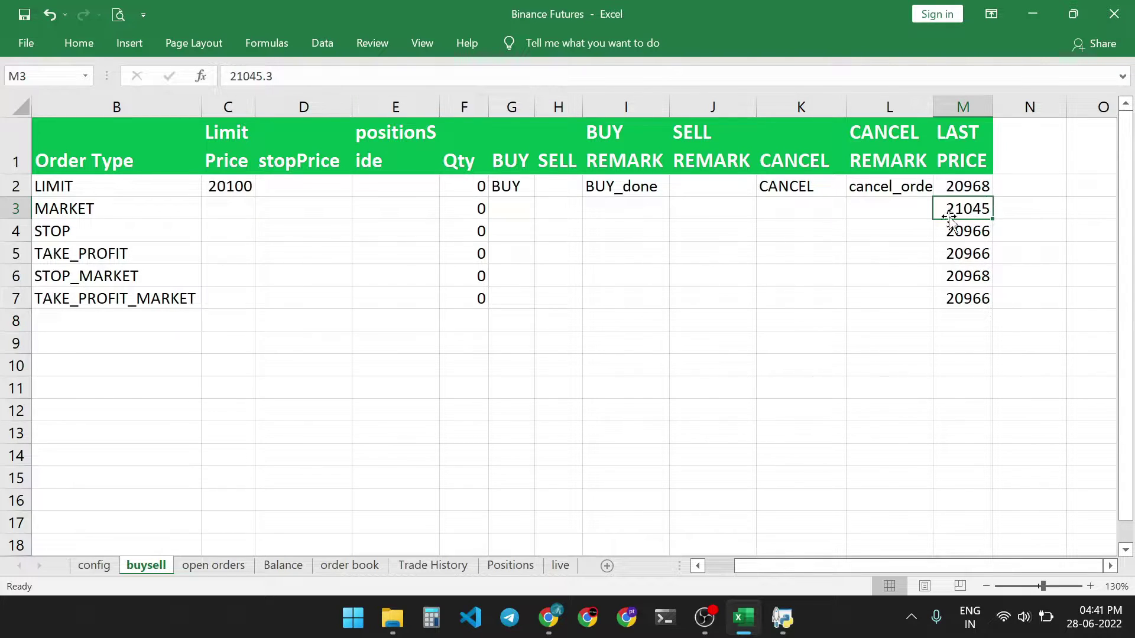
click(525, 211)
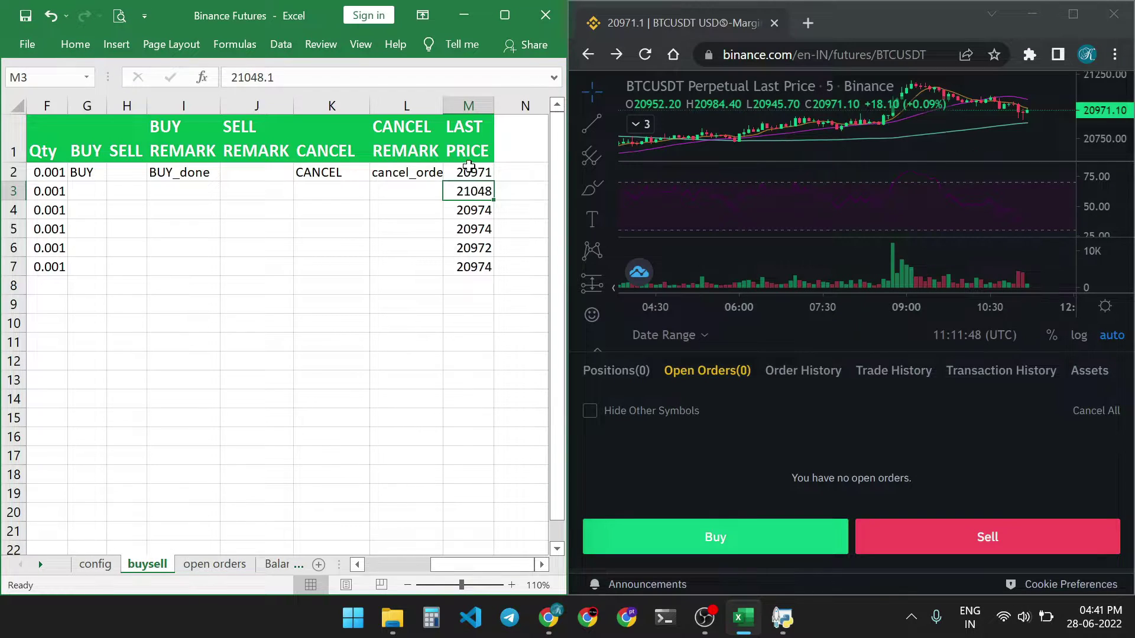
click(468, 105)
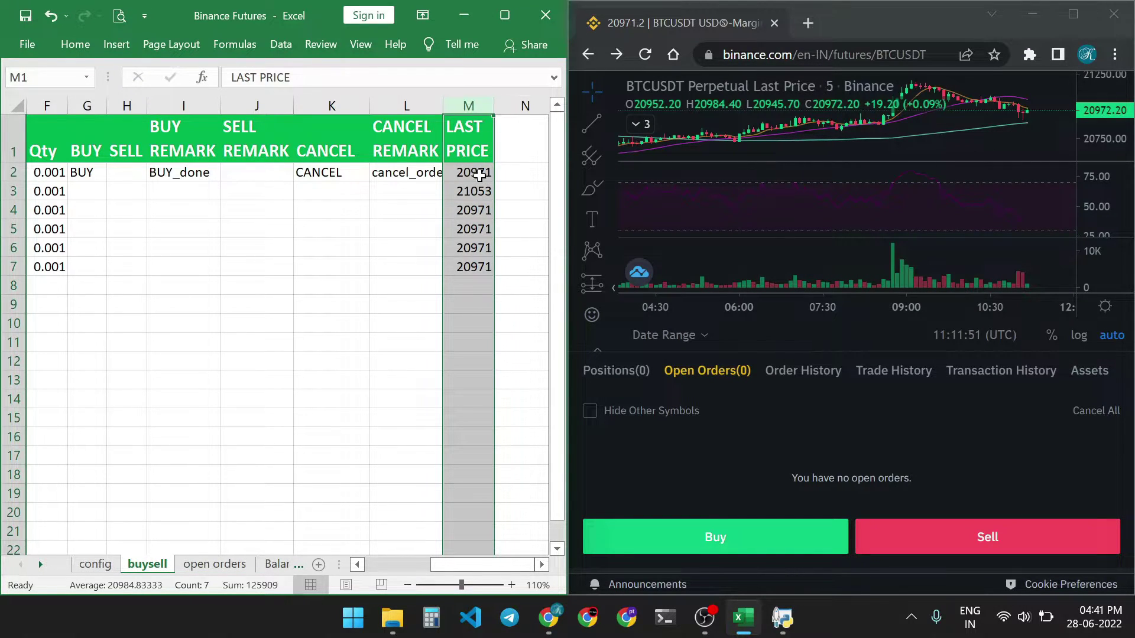
click(98, 564)
click(203, 176)
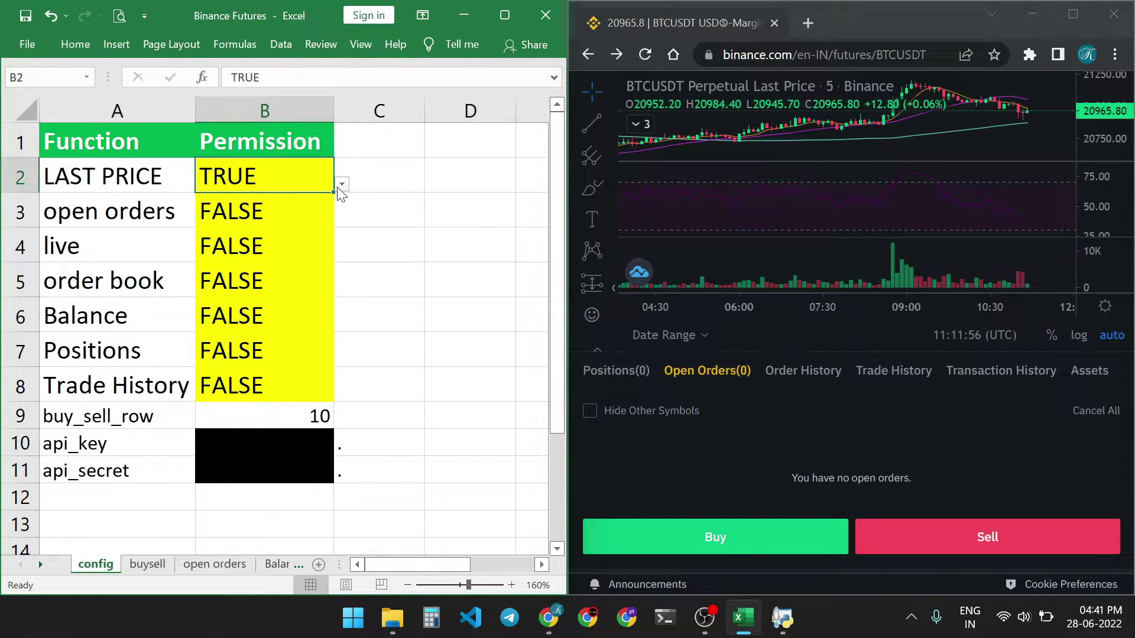
click(341, 185)
Clear the last prices in cells M2 to M7 of the buysell sheet.
key(ctrl+Page_Down)
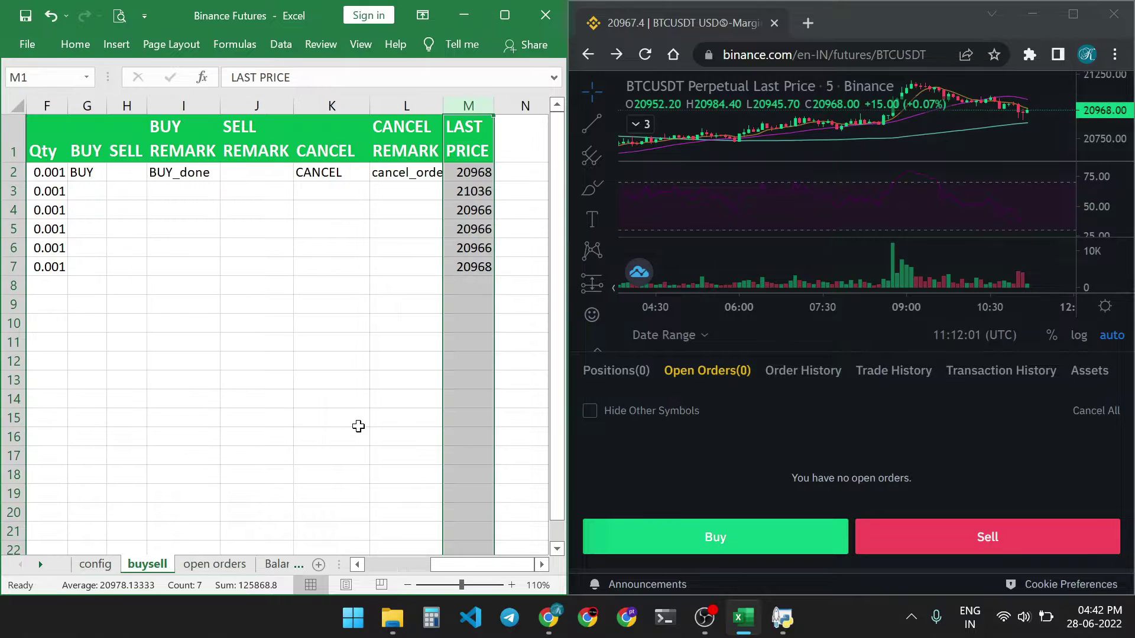
click(379, 361)
drag(468, 172, 473, 269)
key(Delete)
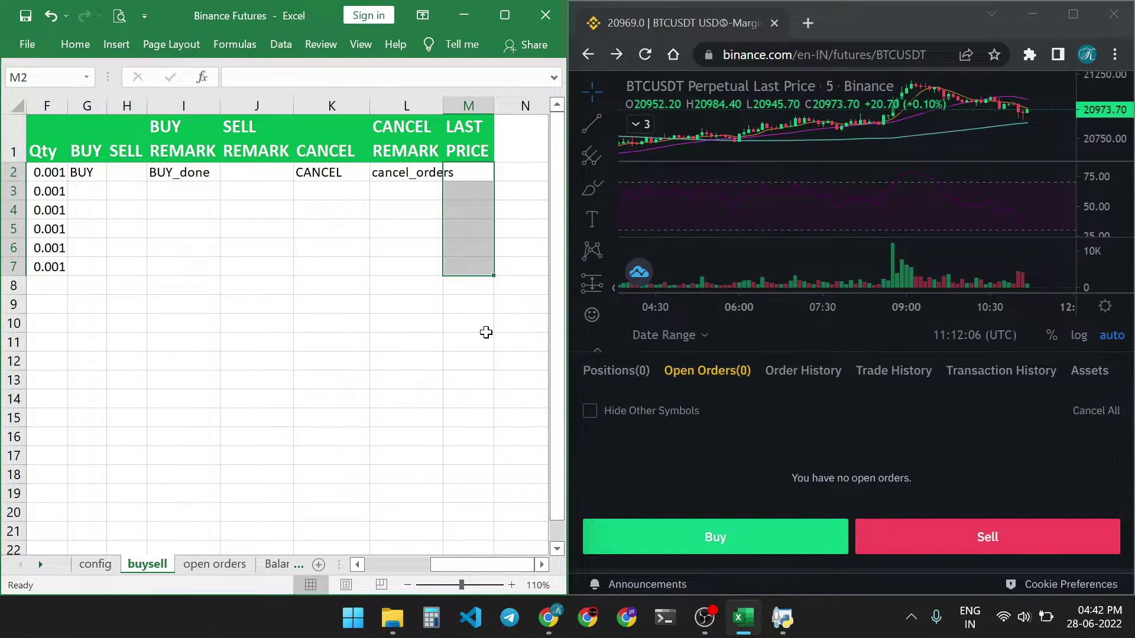
Trigger the row 3 market buy by entering 22100 as the last price in cell M3, and view the position in Binance.
click(95, 566)
key(Left)
click(91, 177)
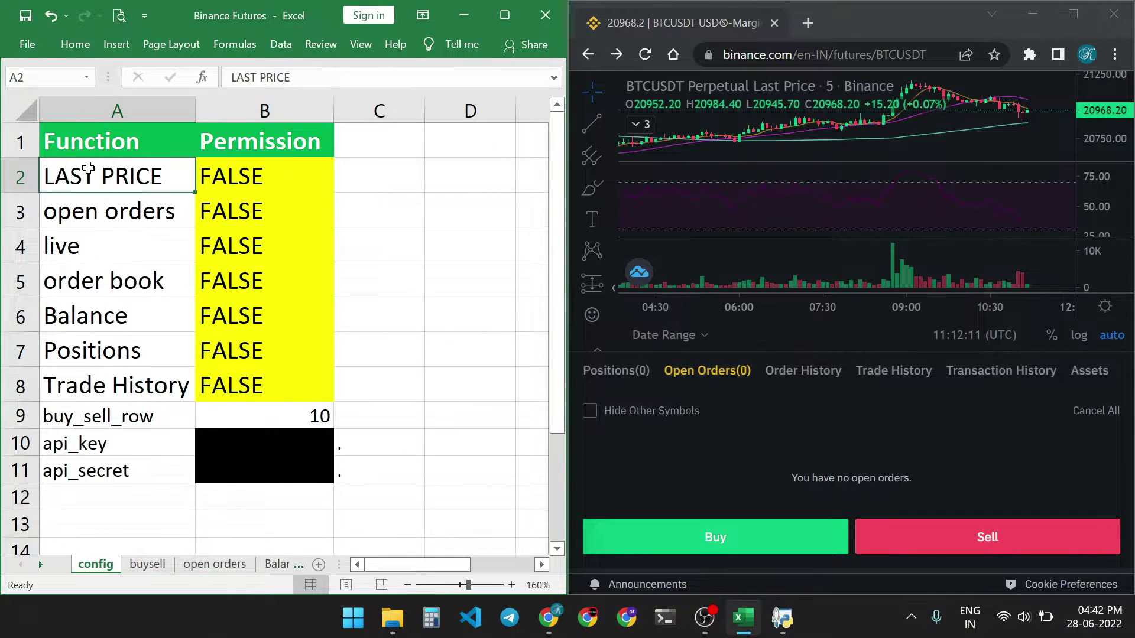
click(155, 568)
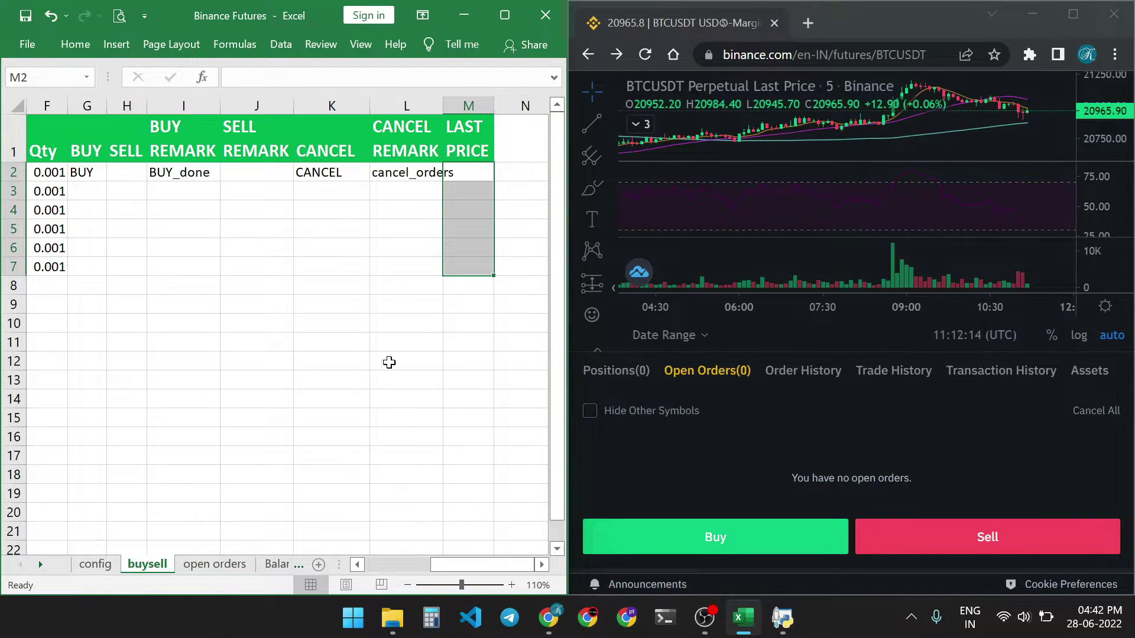
click(447, 190)
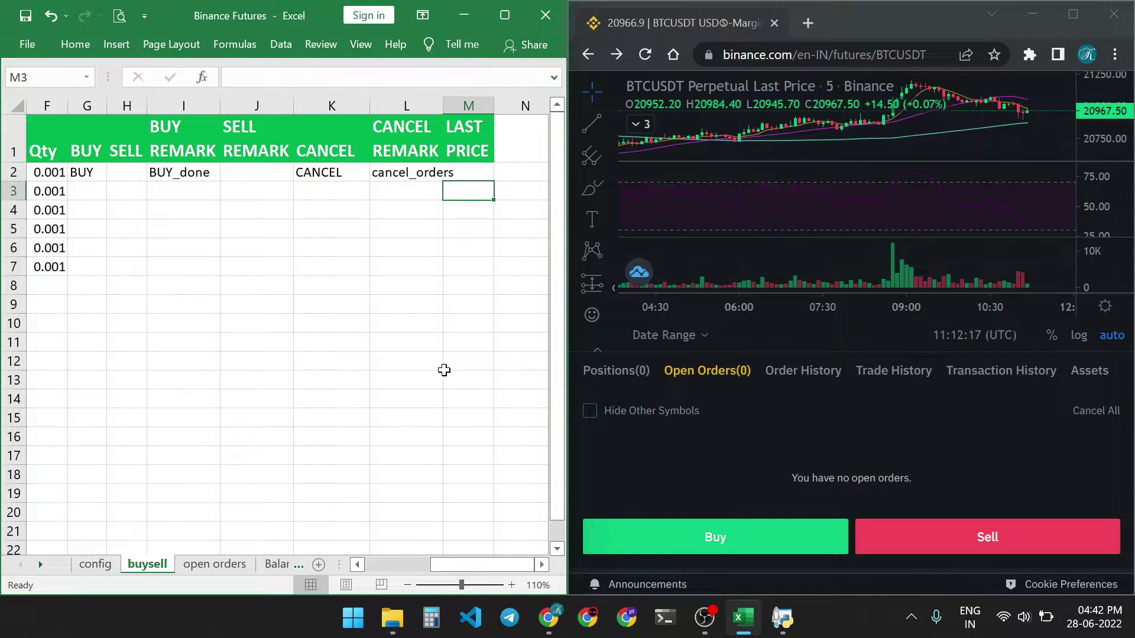
text(222100)
key(Return)
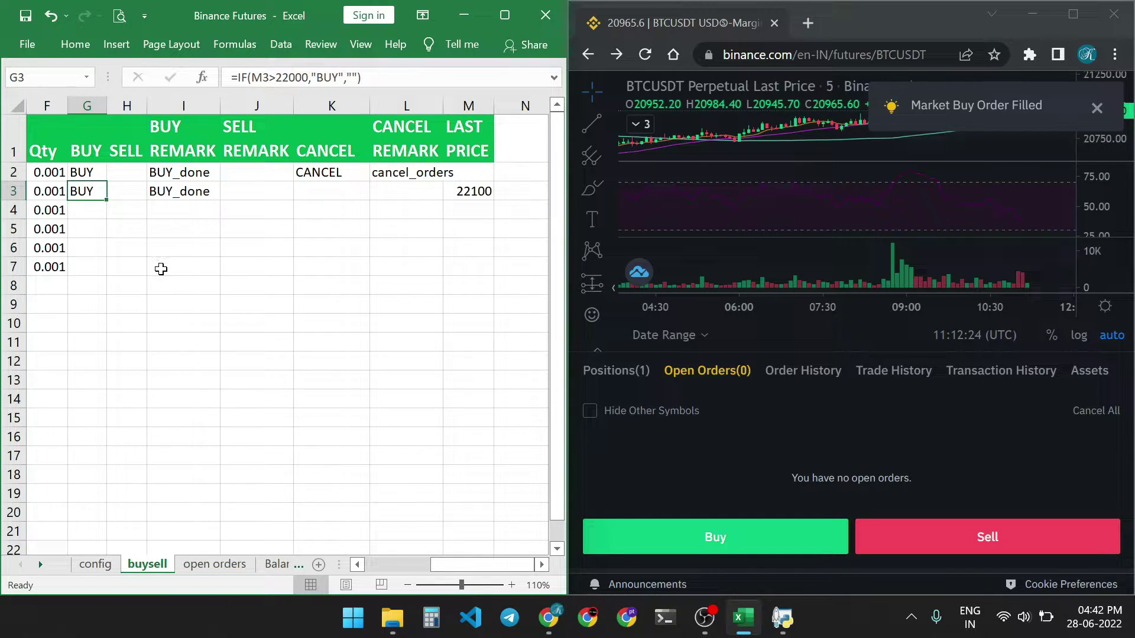
click(622, 373)
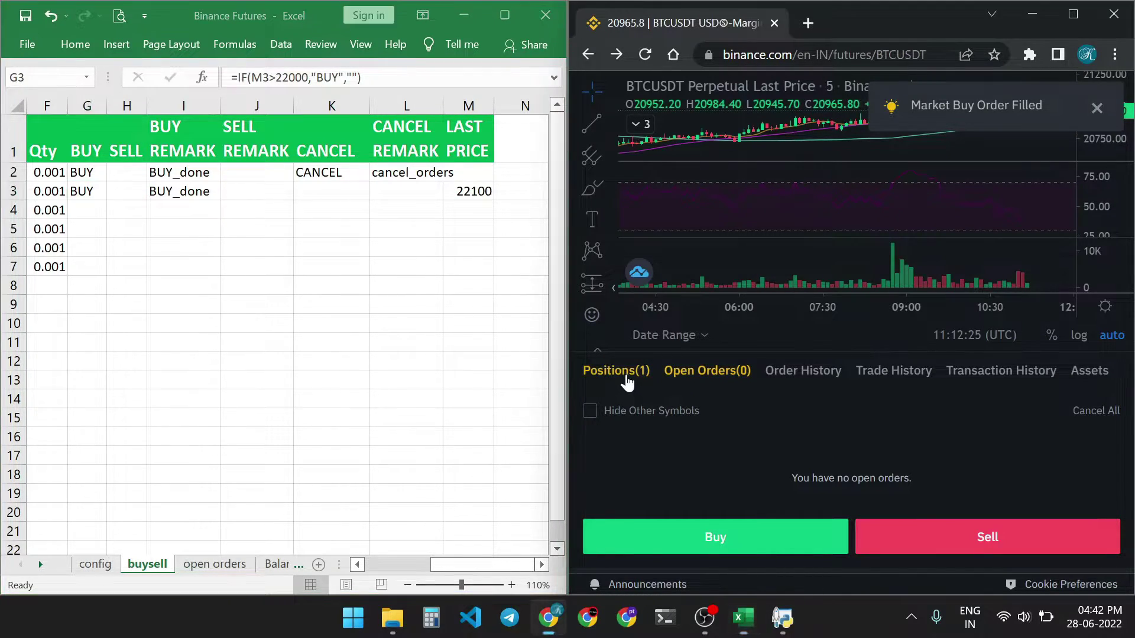
scroll(686, 426, down, 3)
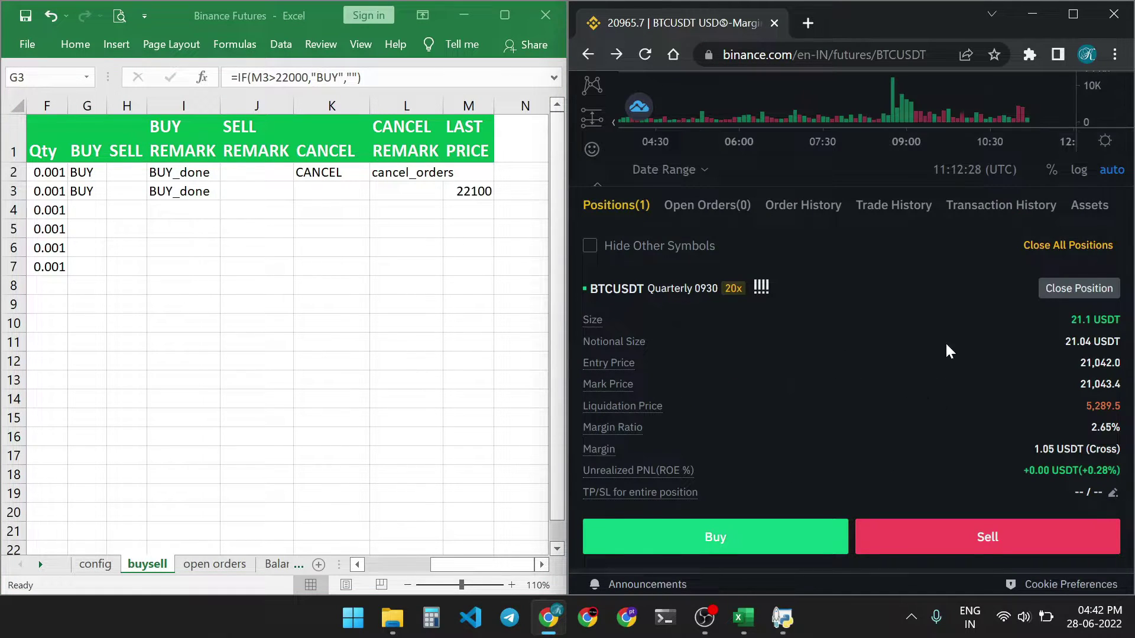
Set the Positions permission to True on the config sheet.
click(508, 17)
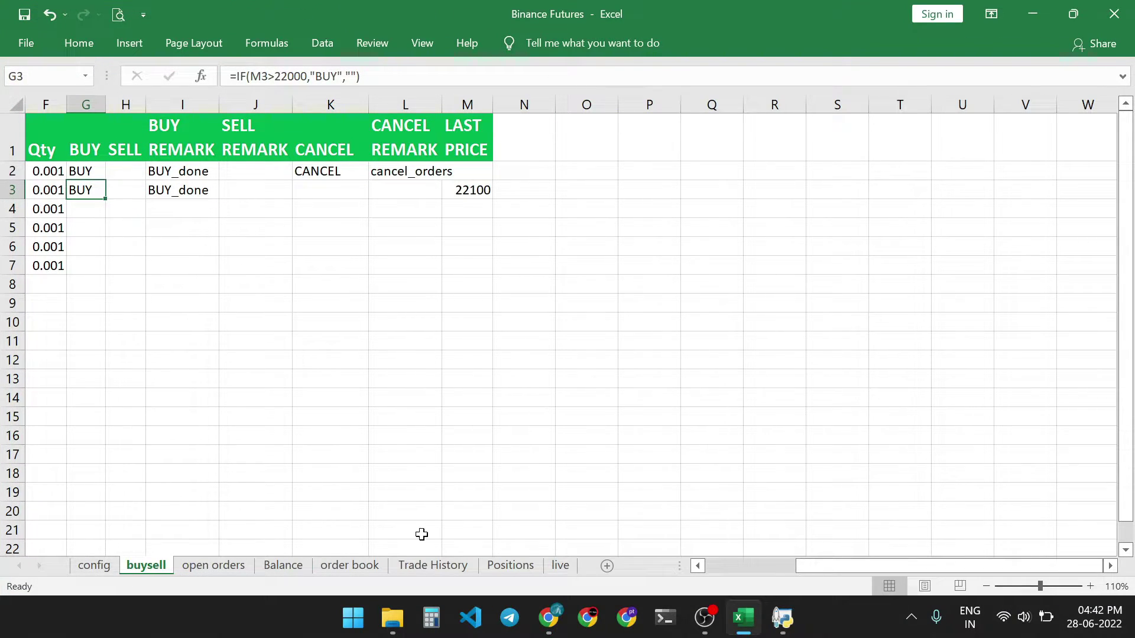
click(507, 569)
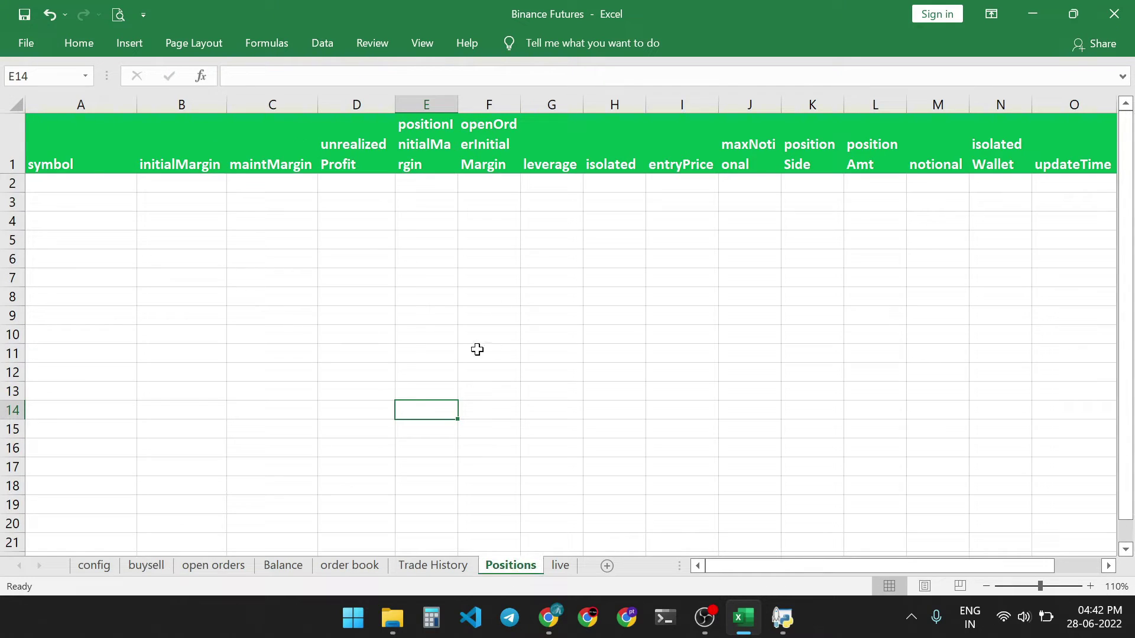
click(362, 193)
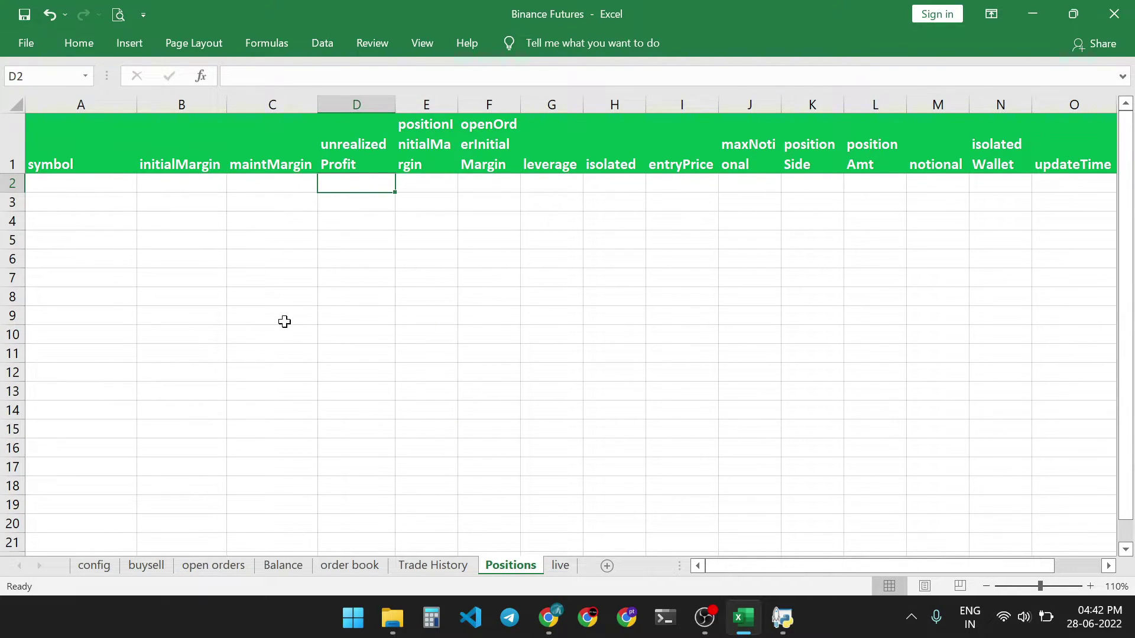
click(102, 566)
key(alt+Down)
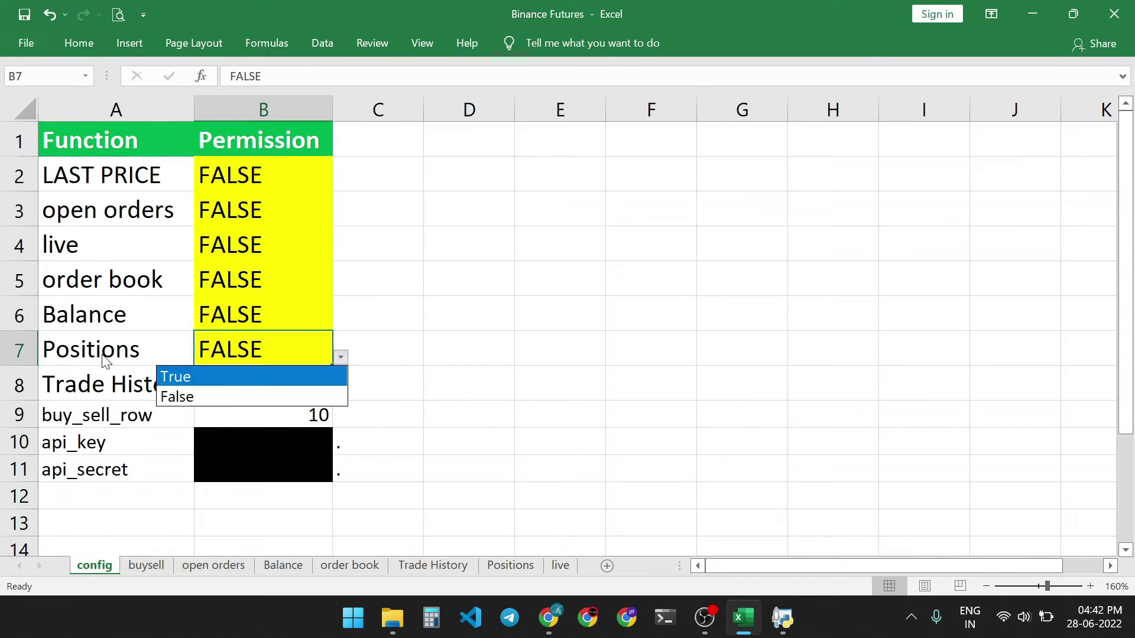
click(202, 378)
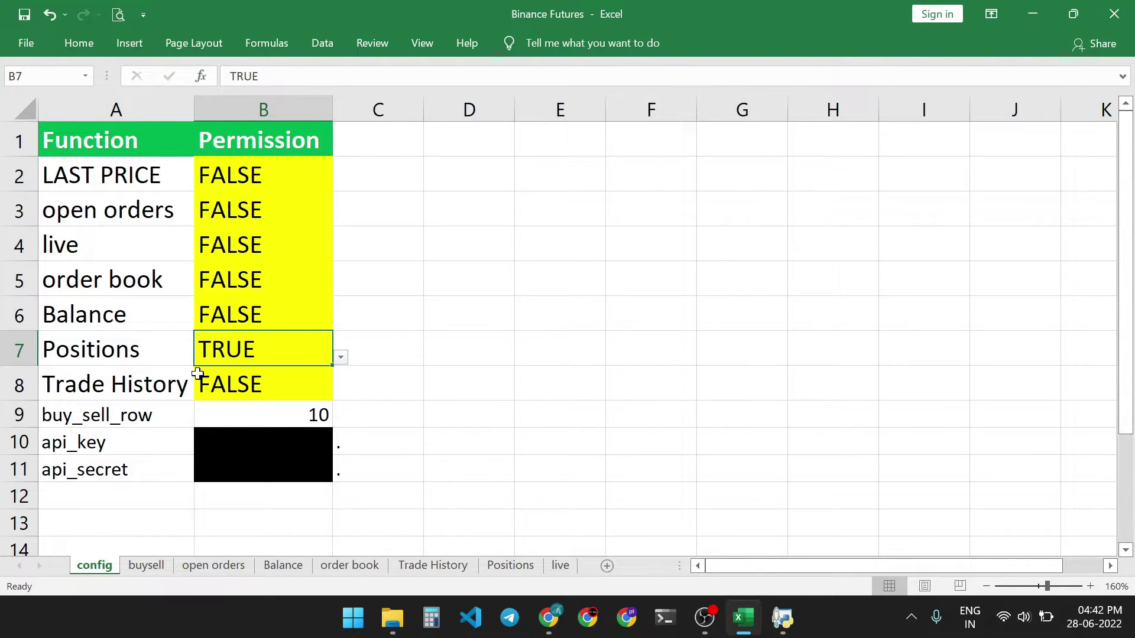
Find the BTCUSDT_220930 row on the Positions sheet and examine its entry price.
click(498, 566)
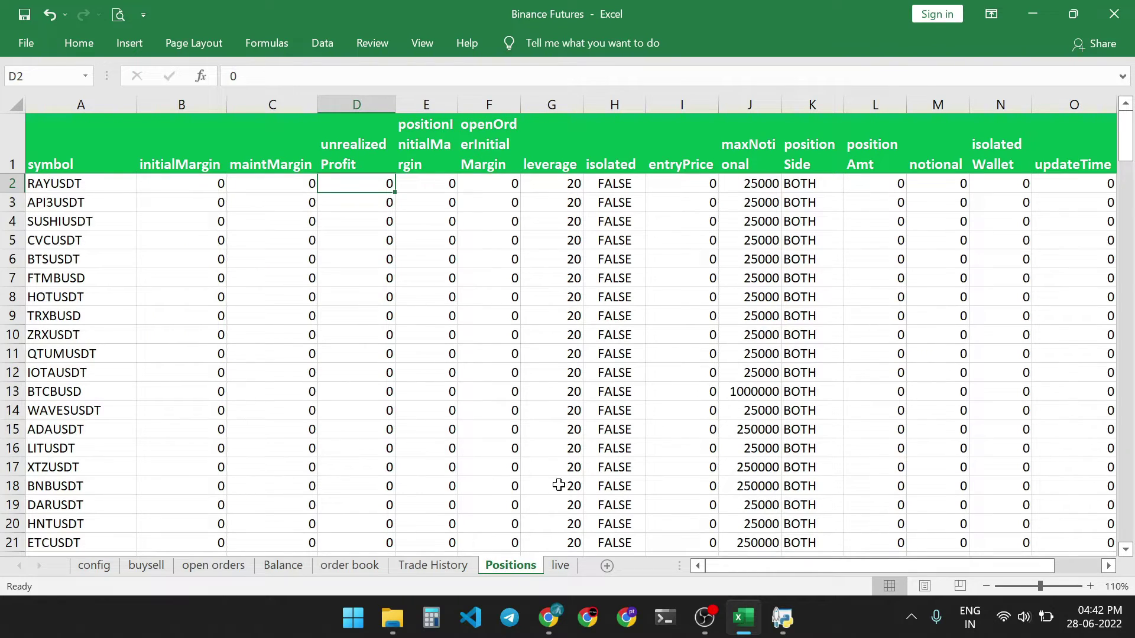
scroll(365, 294, down, 4)
scroll(364, 294, down, 14)
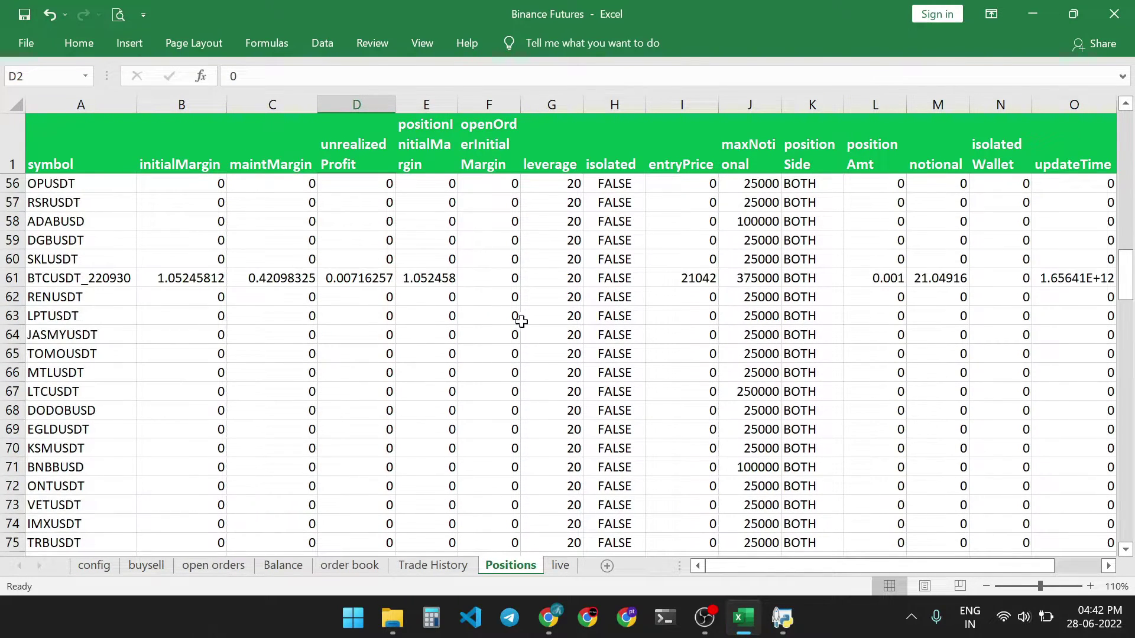
click(686, 281)
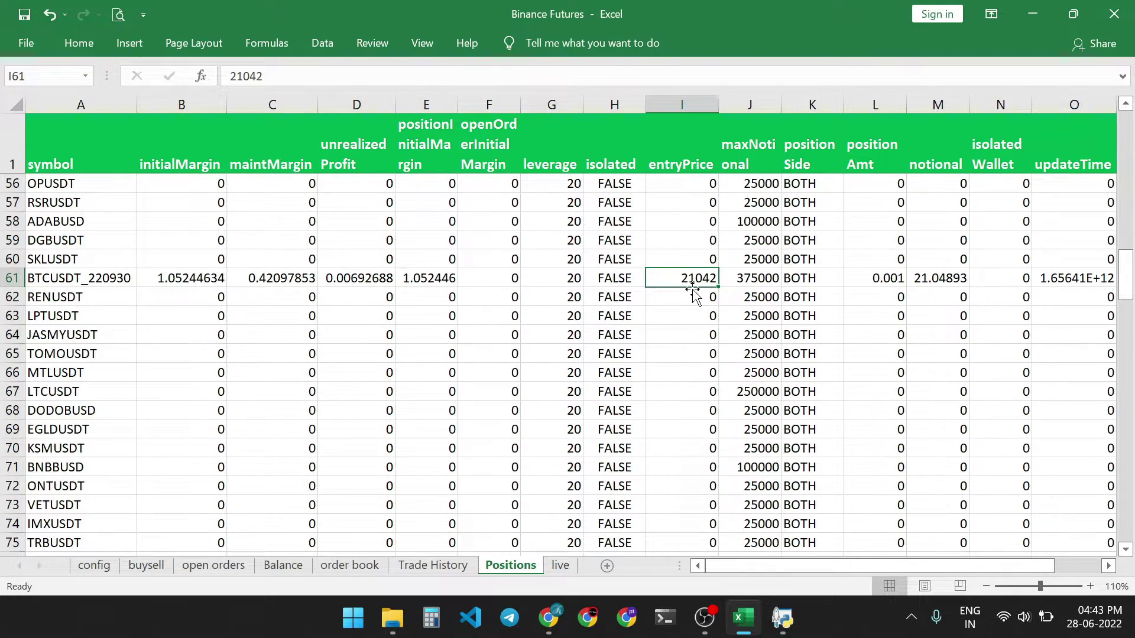
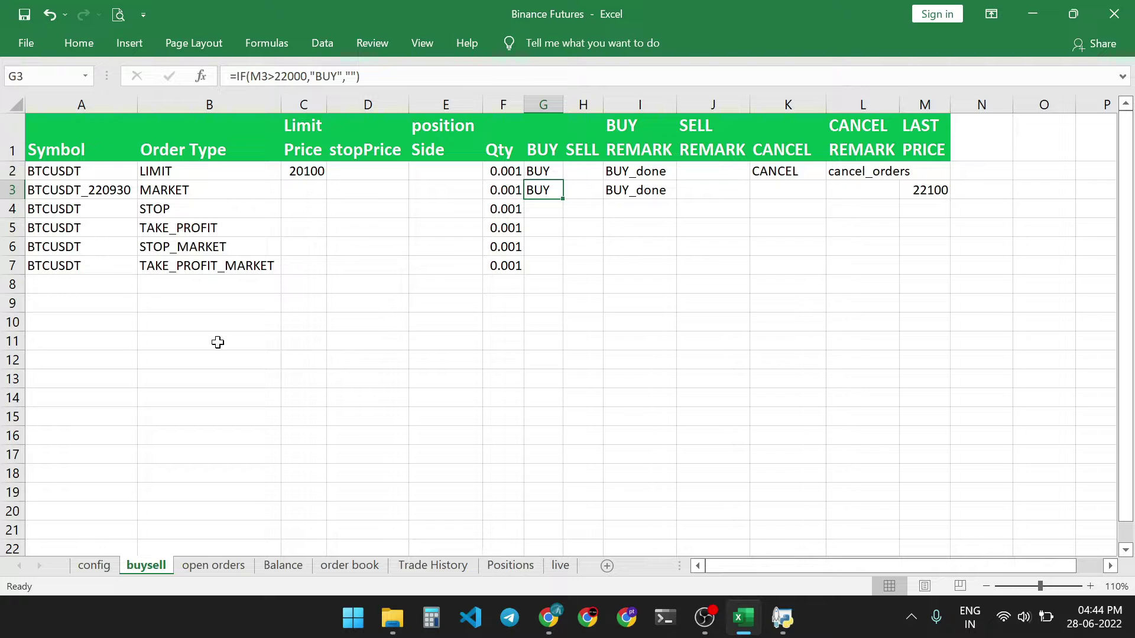
Copy the symbol BTCUSDT_220930 from cell A3 into cell A13 of the buysell sheet.
click(60, 194)
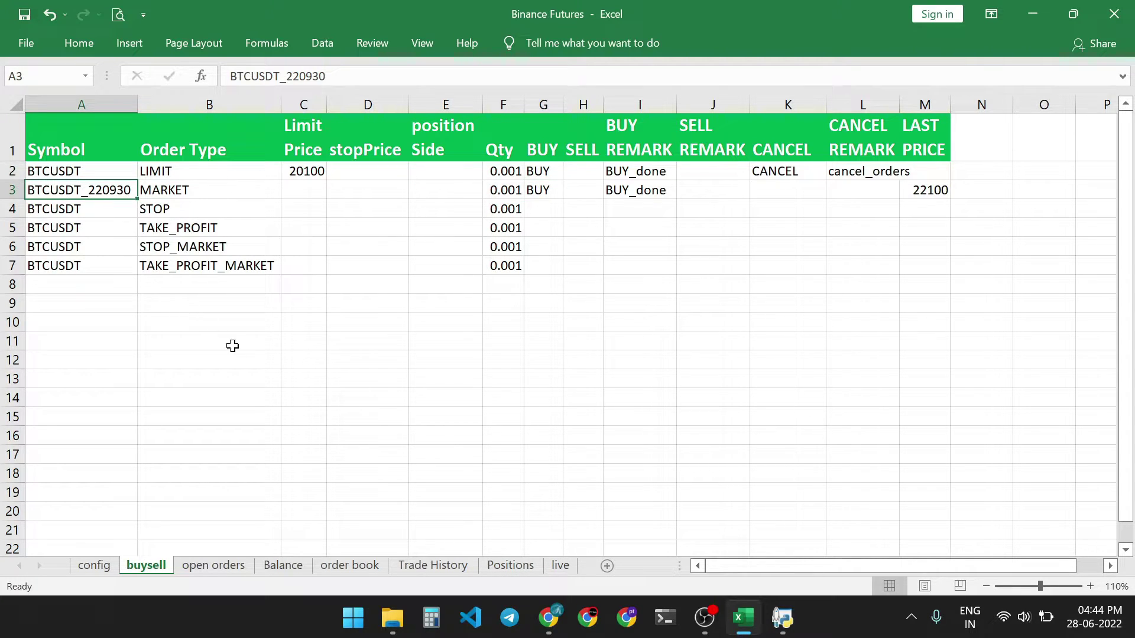
key(ctrl+c)
click(95, 382)
right_click(95, 382)
click(168, 262)
click(195, 379)
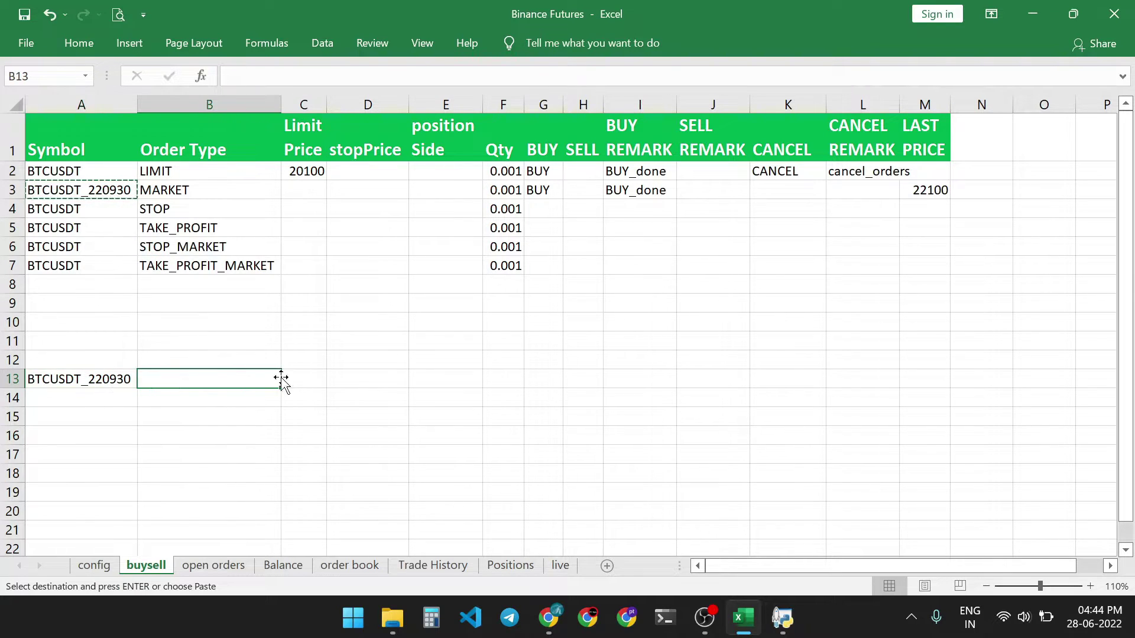
Copy the order type cell B7 into B13 and set B13's order type to STOP_MARKET.
click(267, 266)
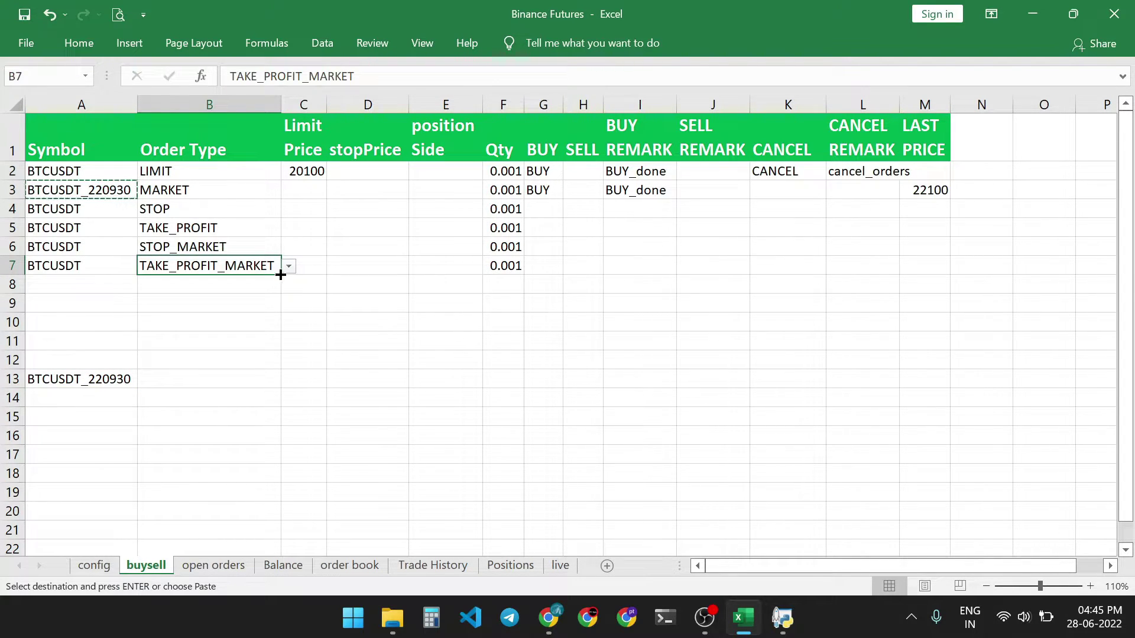
key(Escape)
key(ctrl+c)
click(189, 378)
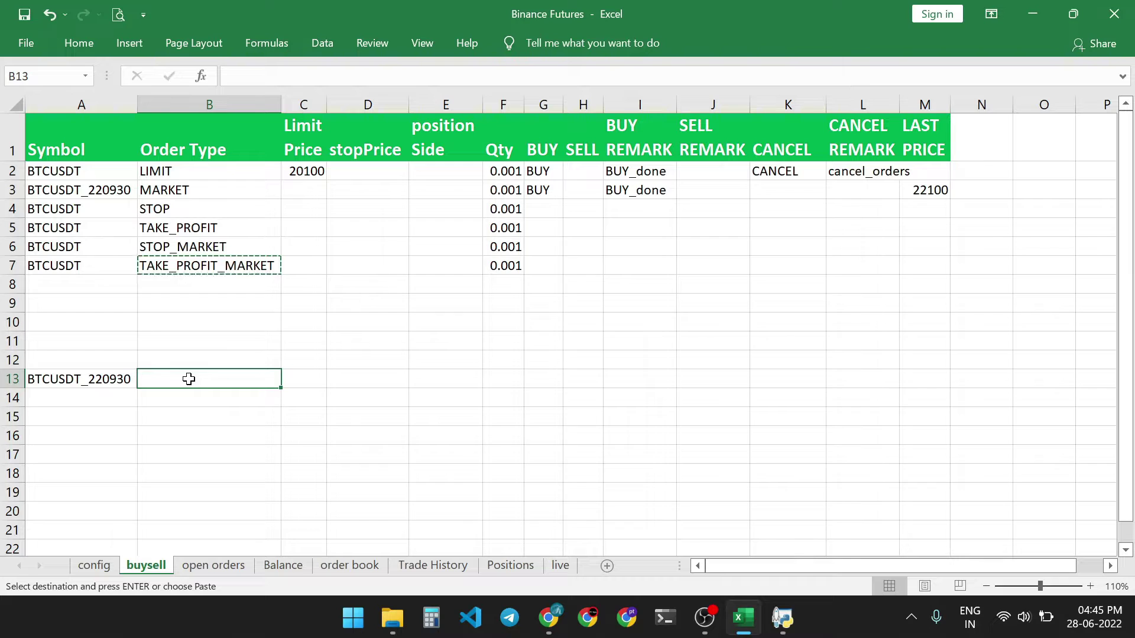
key(ctrl+v)
click(290, 380)
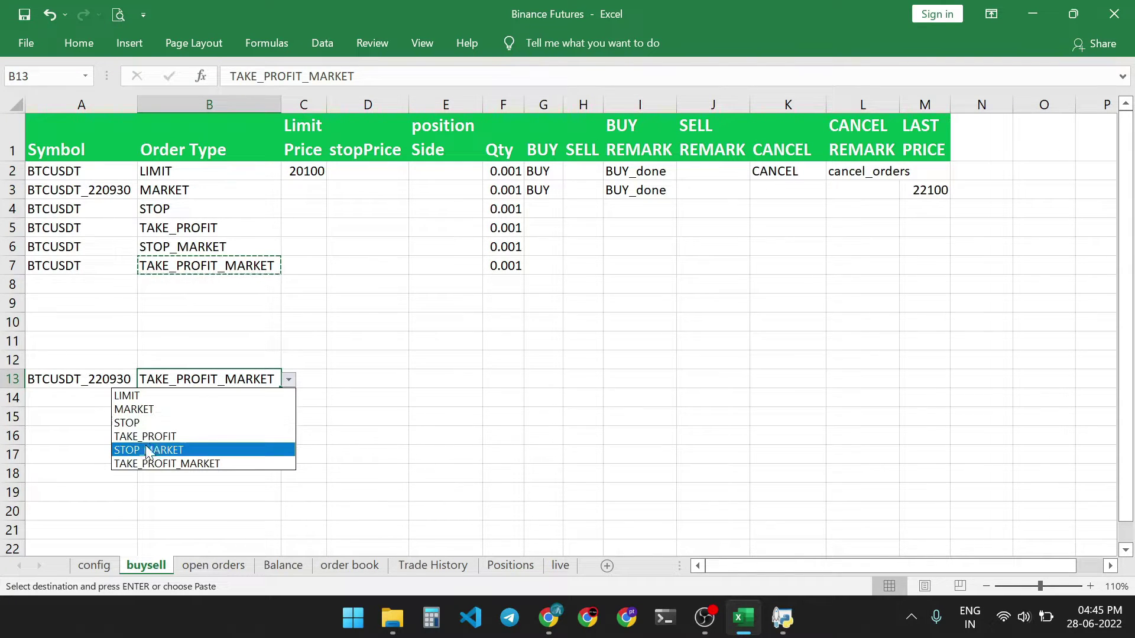
click(184, 451)
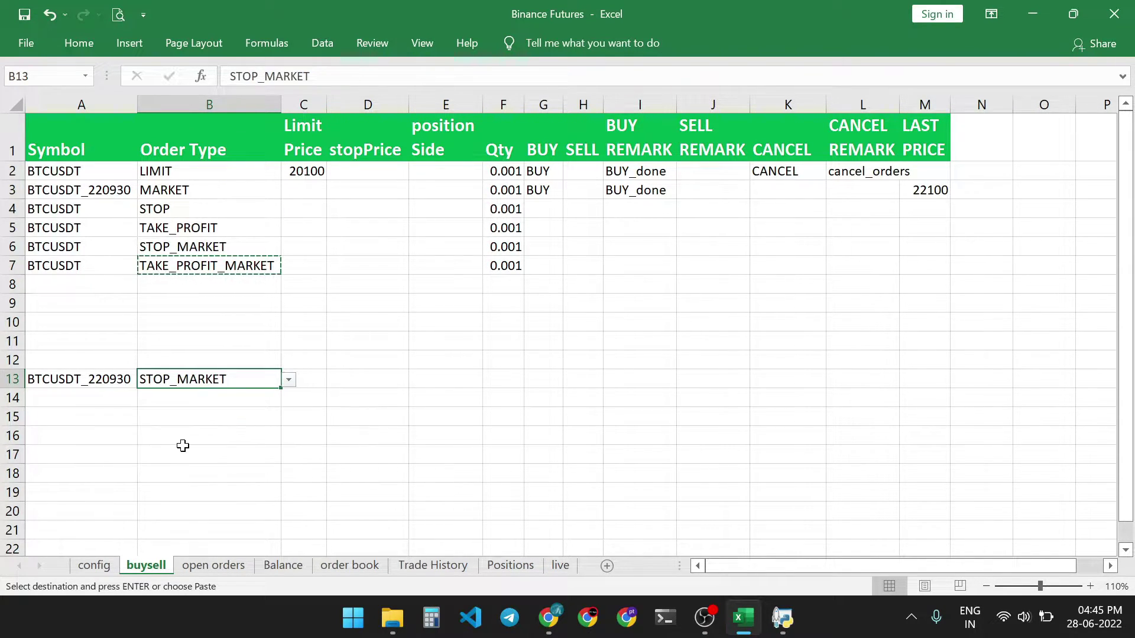
Add a second order in row 14 with order type TAKE_PROFIT_MARKET and the symbol filled down from A13.
drag(284, 391, 278, 401)
click(246, 398)
click(288, 398)
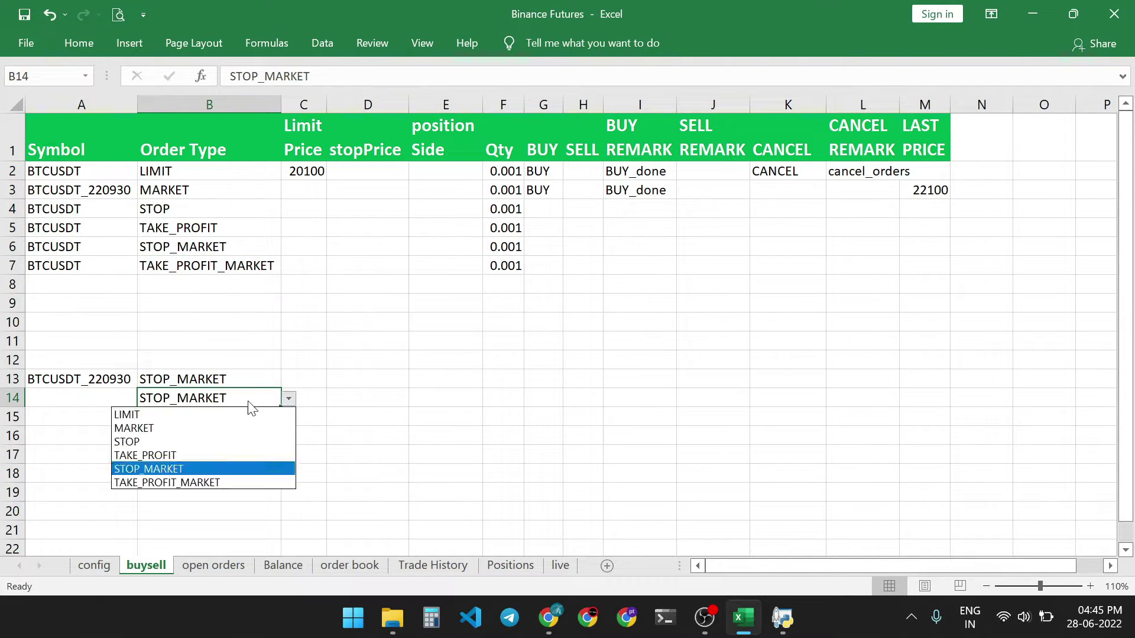
click(167, 482)
click(135, 402)
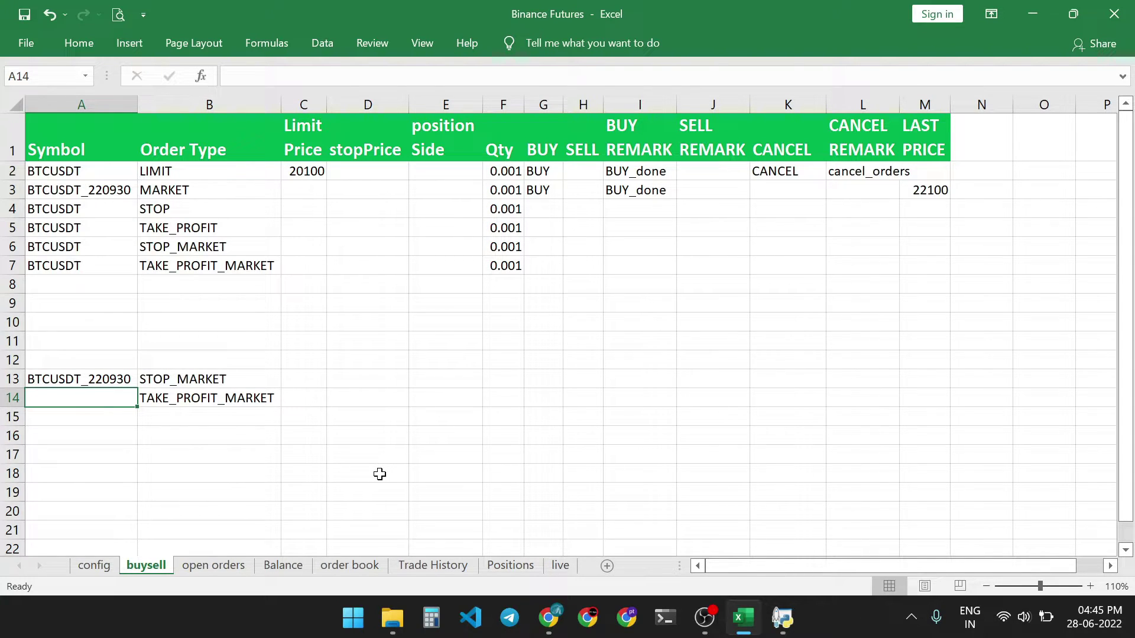
key(ctrl+d)
Set the quantity to 0.001 for both orders in cells F13 and F14.
click(514, 382)
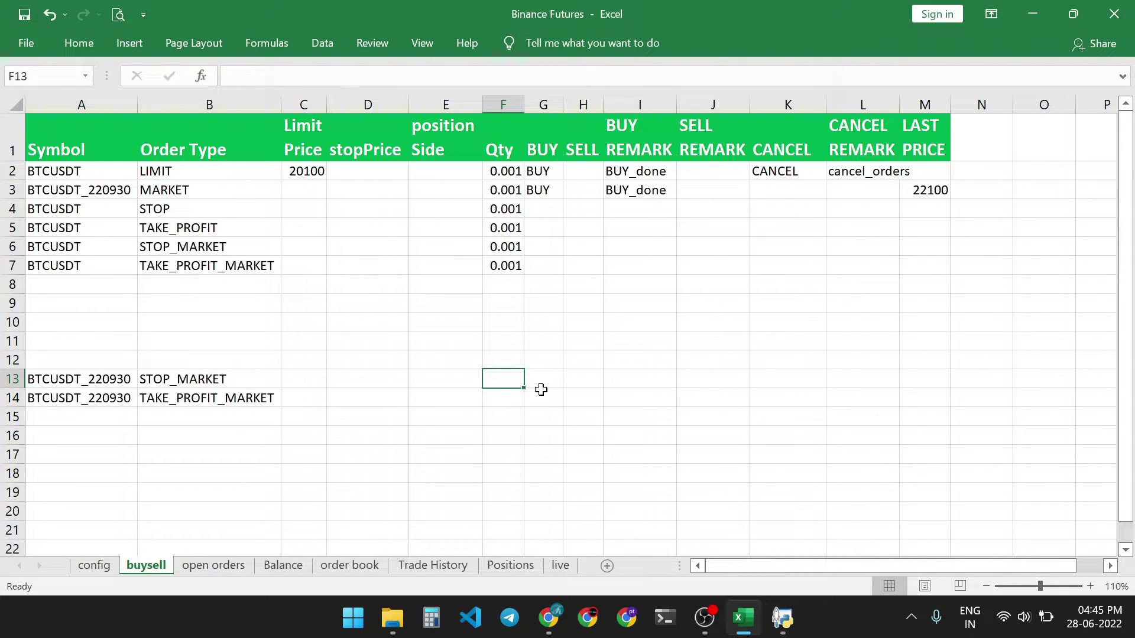
text(0.001)
key(Return)
key(ctrl+d)
Enter stop prices of 20900 for the STOP_MARKET order in D13 and 22000 for the TAKE_PROFIT_MARKET order in D14.
key(Up)
key(Left)
key(Left)
key(Left)
key(Right)
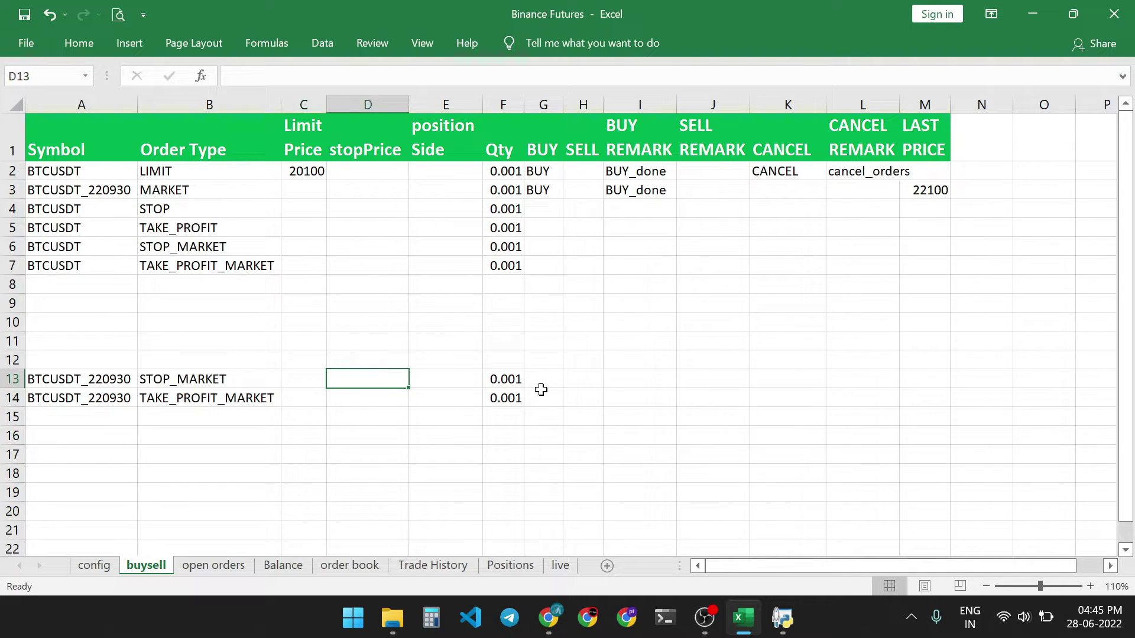
text(20900)
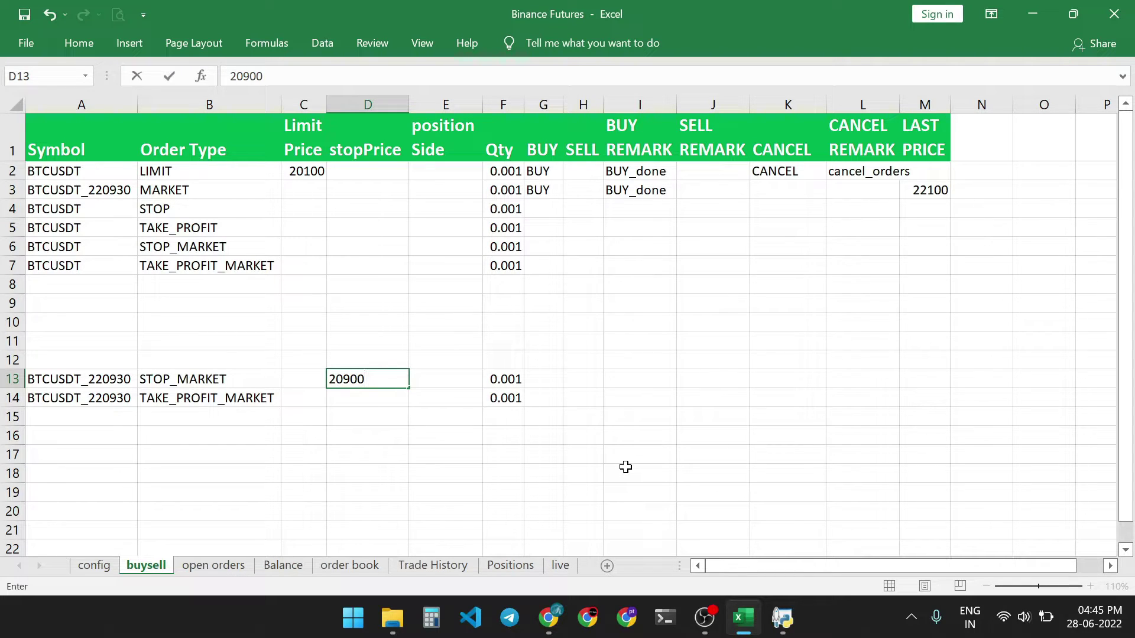
key(Return)
text(22000)
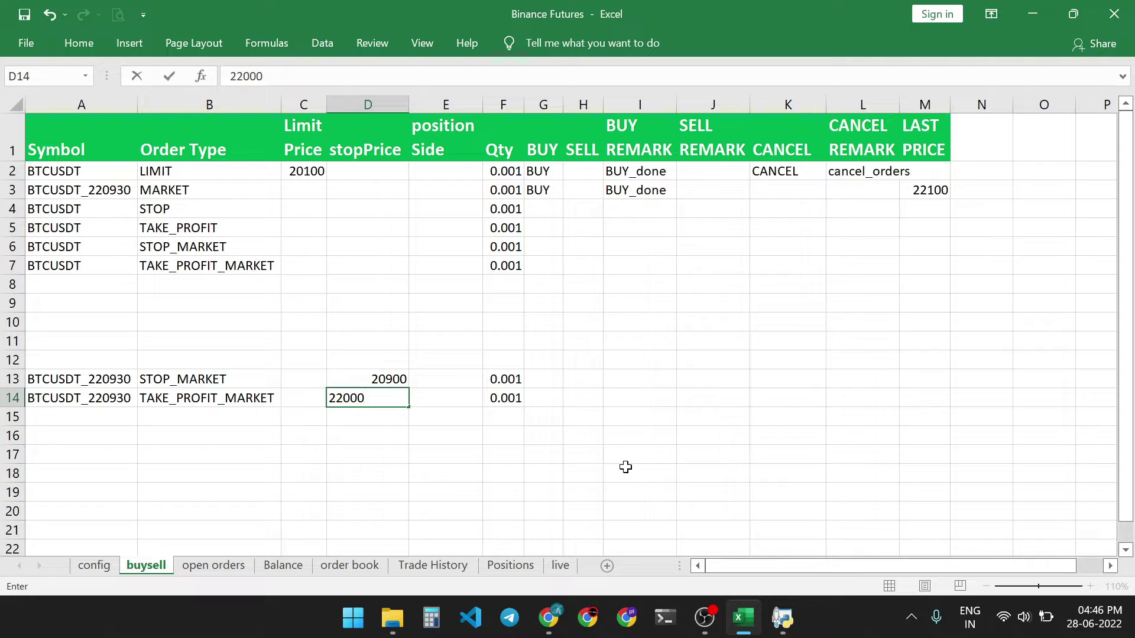
key(Return)
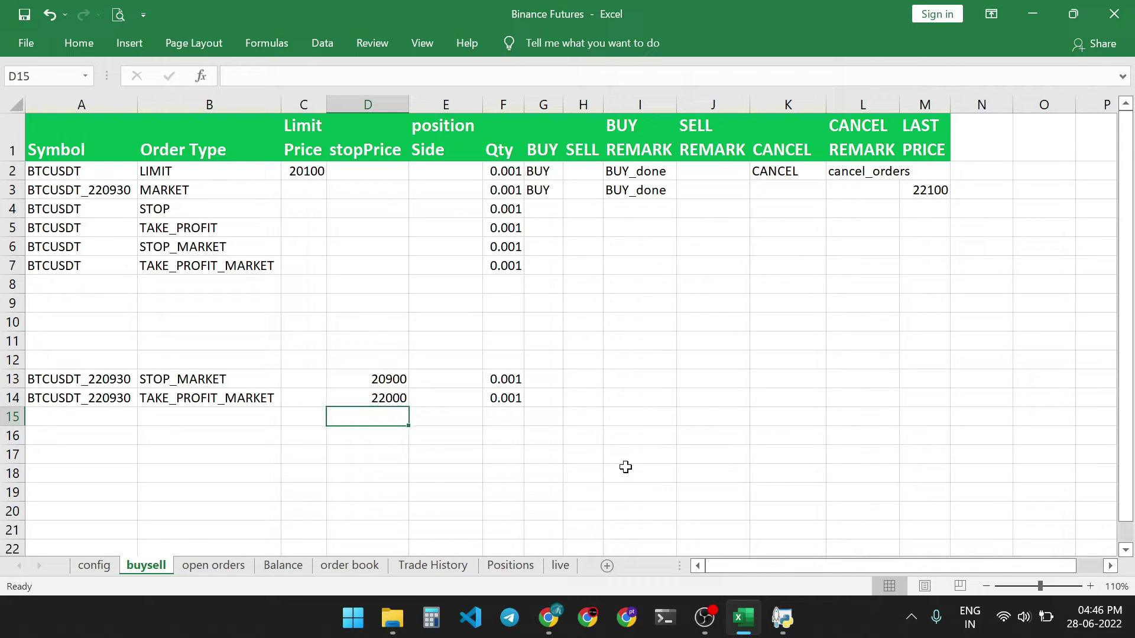
Enter SELL in cells H13 and H14 to request sell orders for both rows.
key(Up)
key(Up)
key(Right)
key(Right)
key(Right)
key(Right)
text(SELL)
key(Return)
text(SELL)
key(Return)
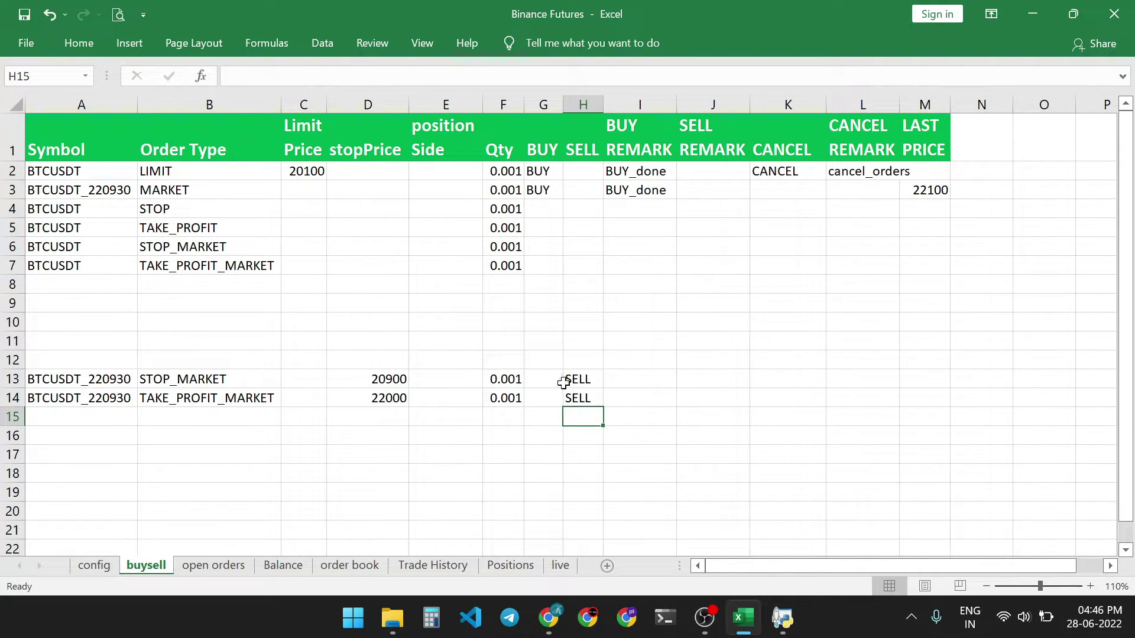
click(734, 378)
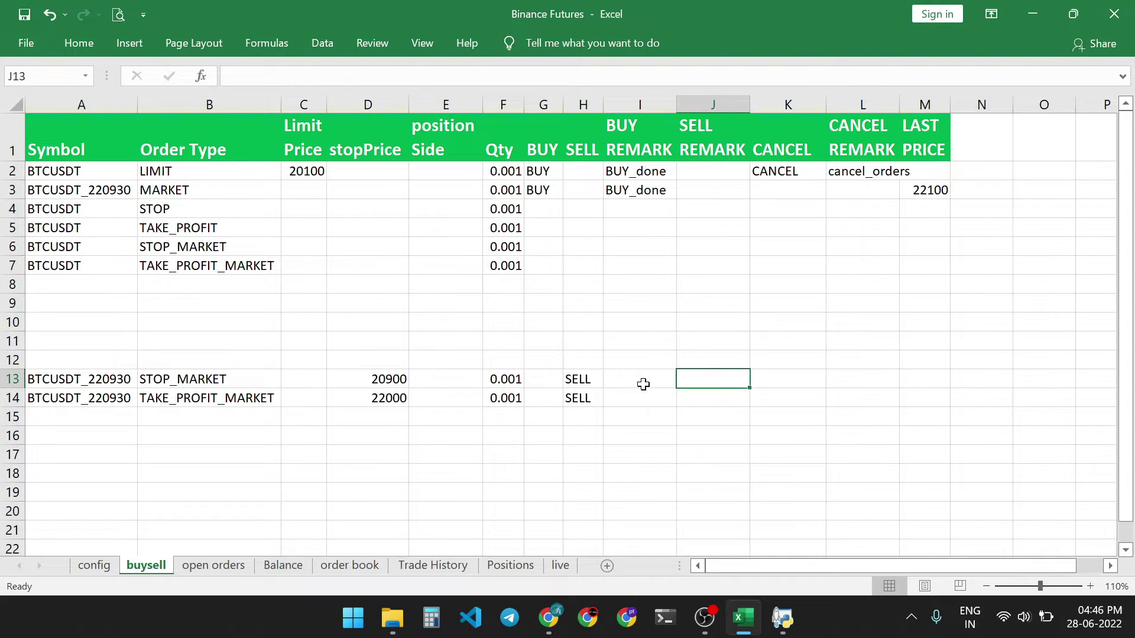
Stop the running Python order tool by closing its console window.
click(11, 379)
click(12, 398)
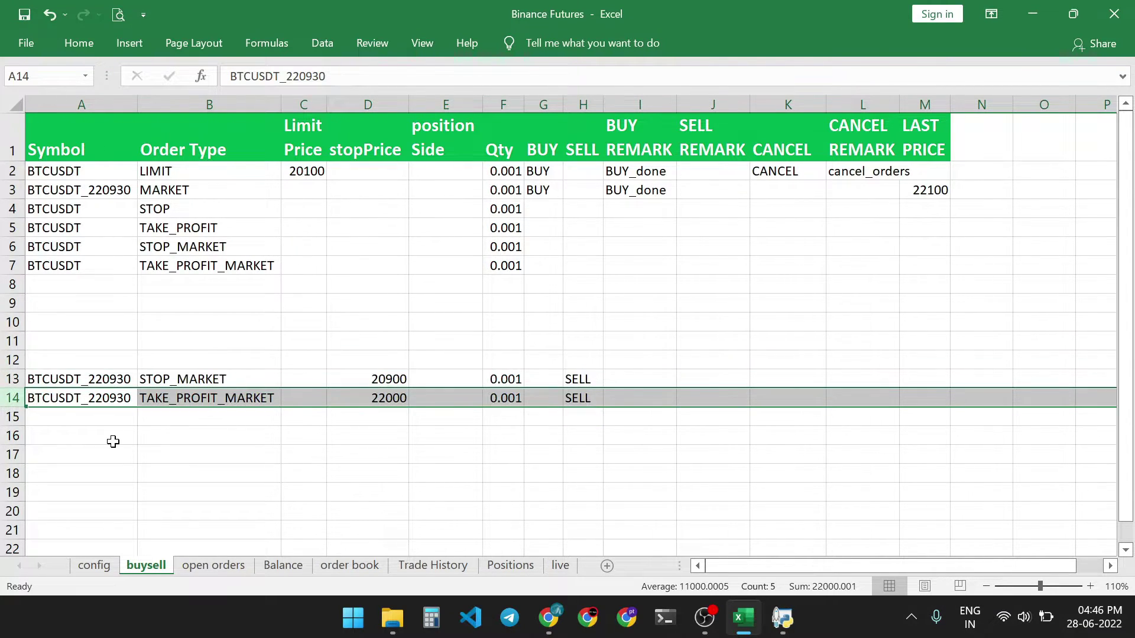
click(387, 630)
key(Return)
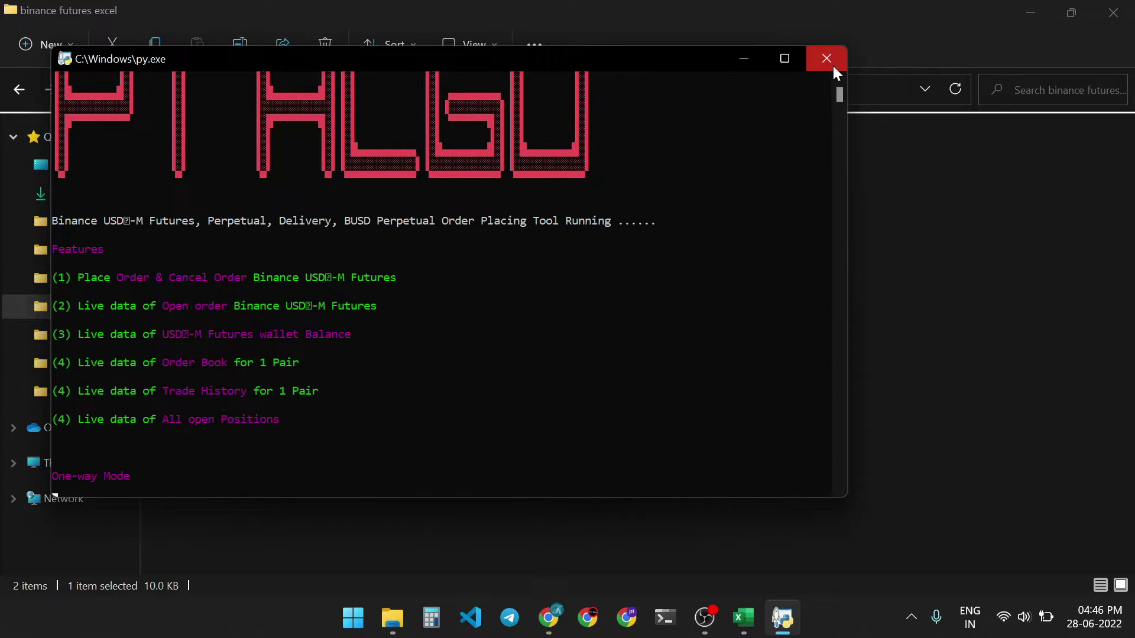
click(827, 58)
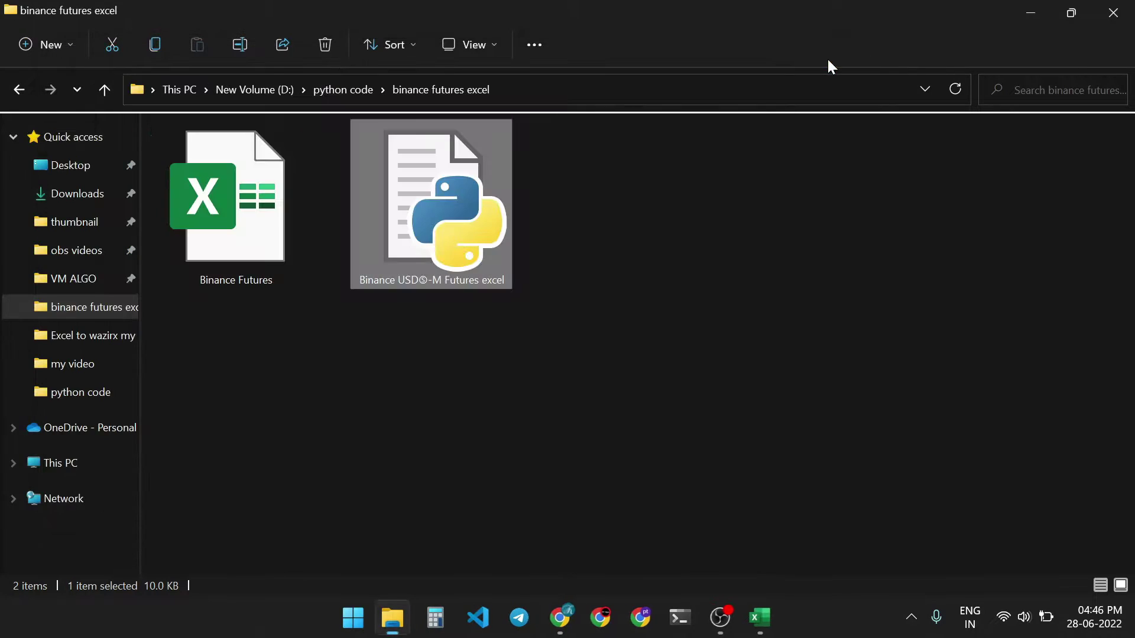
Open the Binance USDⓈ-M Futures excel script in IDLE, set buy_sell_row to 20, save it and close the editor.
right_click(435, 207)
click(542, 440)
click(655, 106)
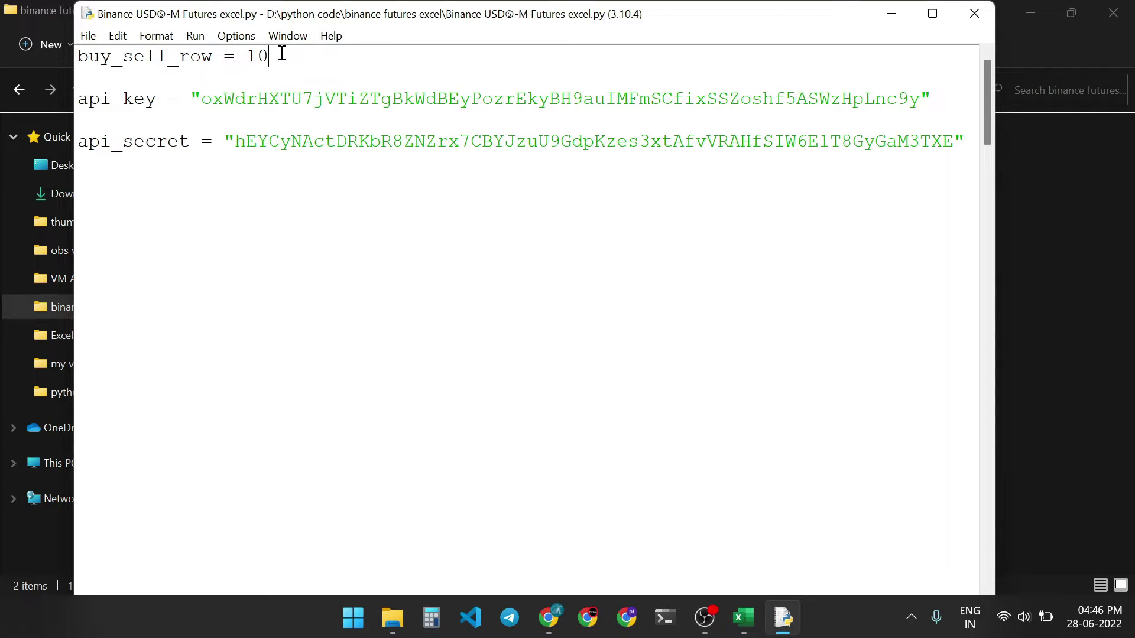
drag(281, 54, 247, 52)
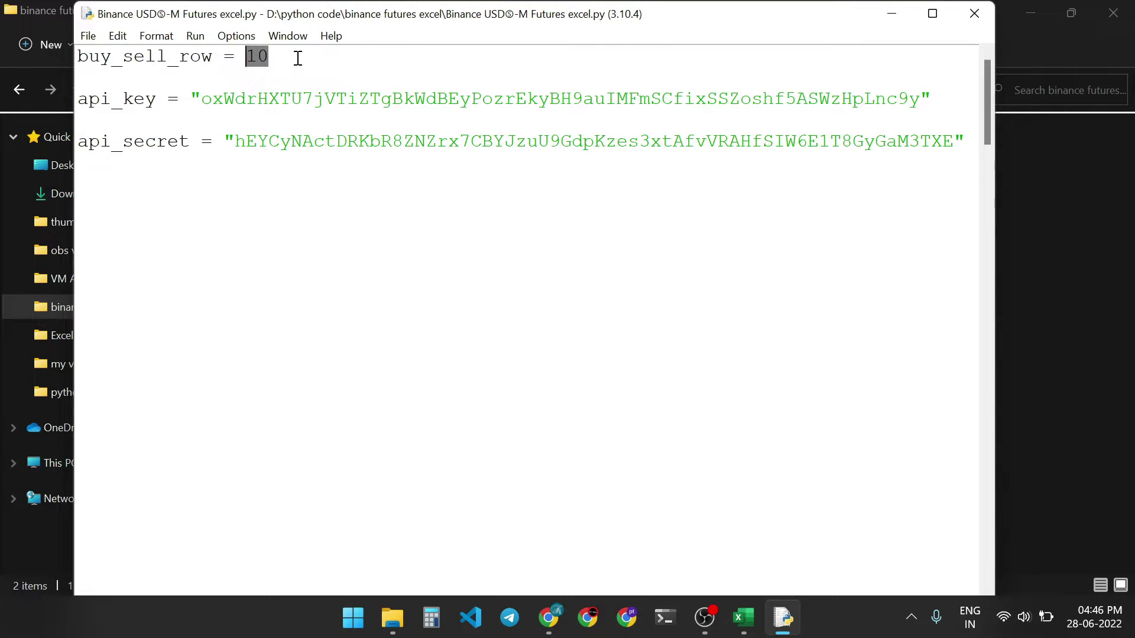
text(20)
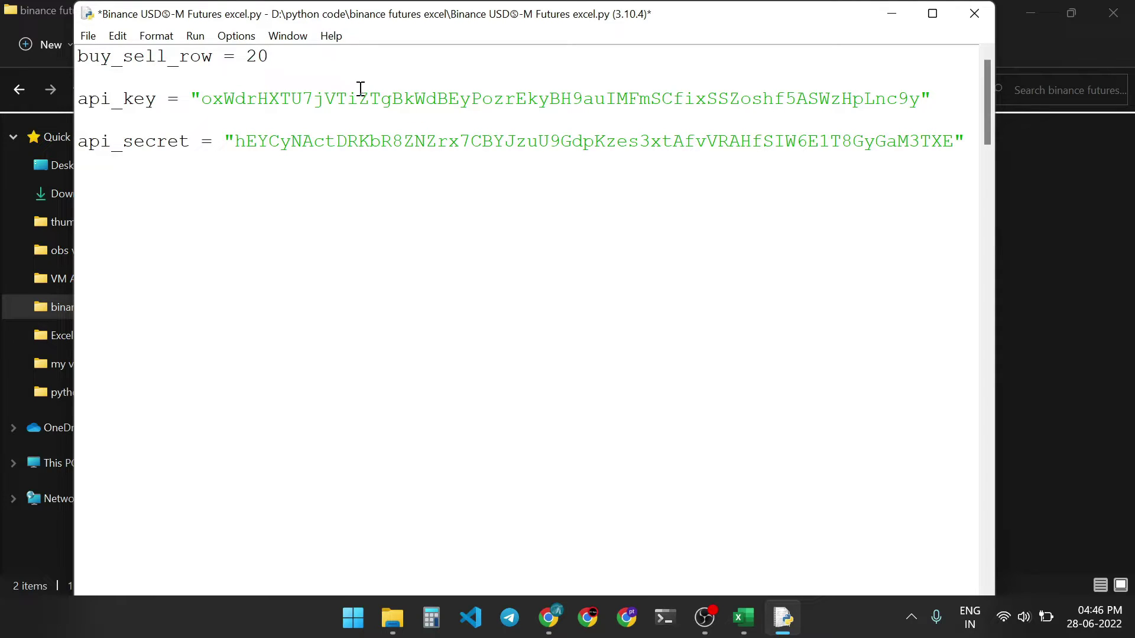
click(88, 35)
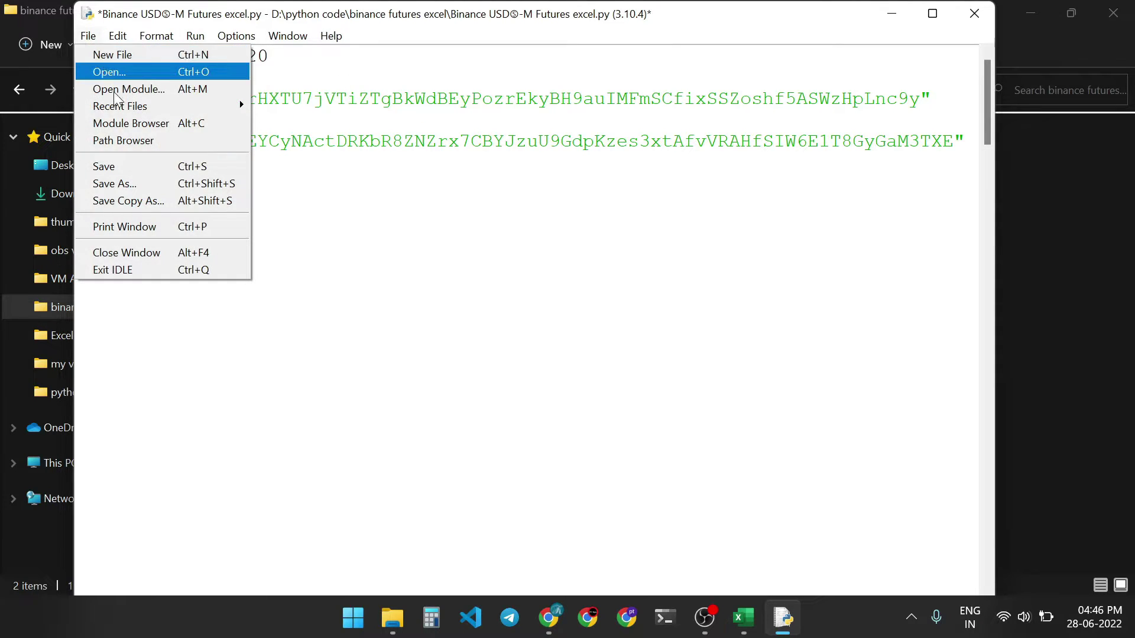
click(119, 169)
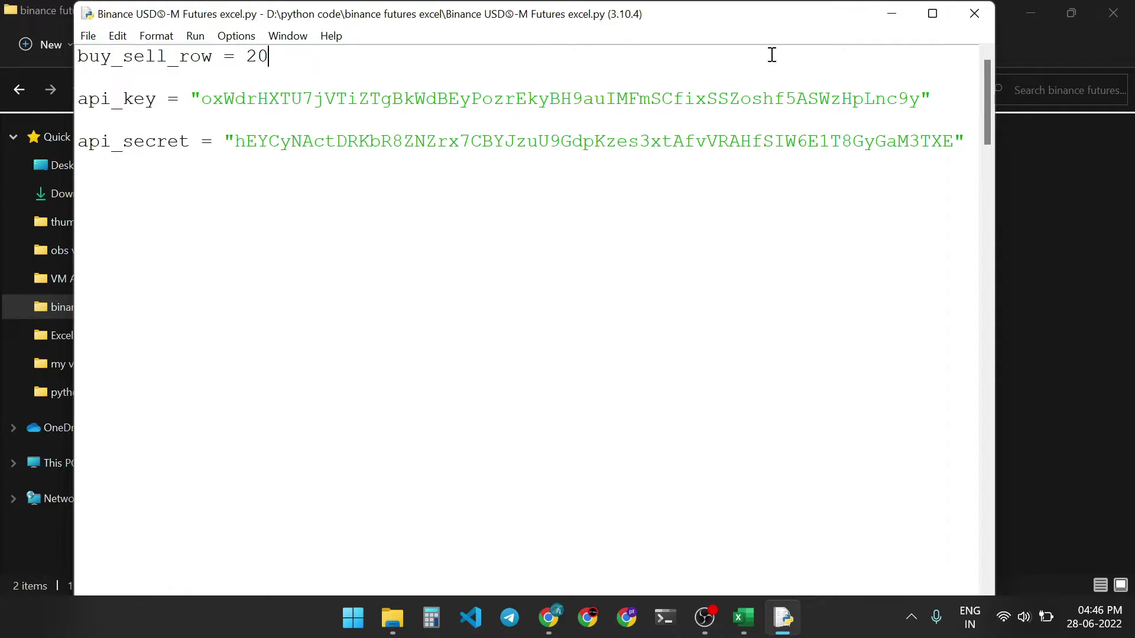
click(987, 15)
Run the Binance USDⓈ-M Futures excel script again and return to the SELL cell of row 13 in Excel.
double_click(445, 169)
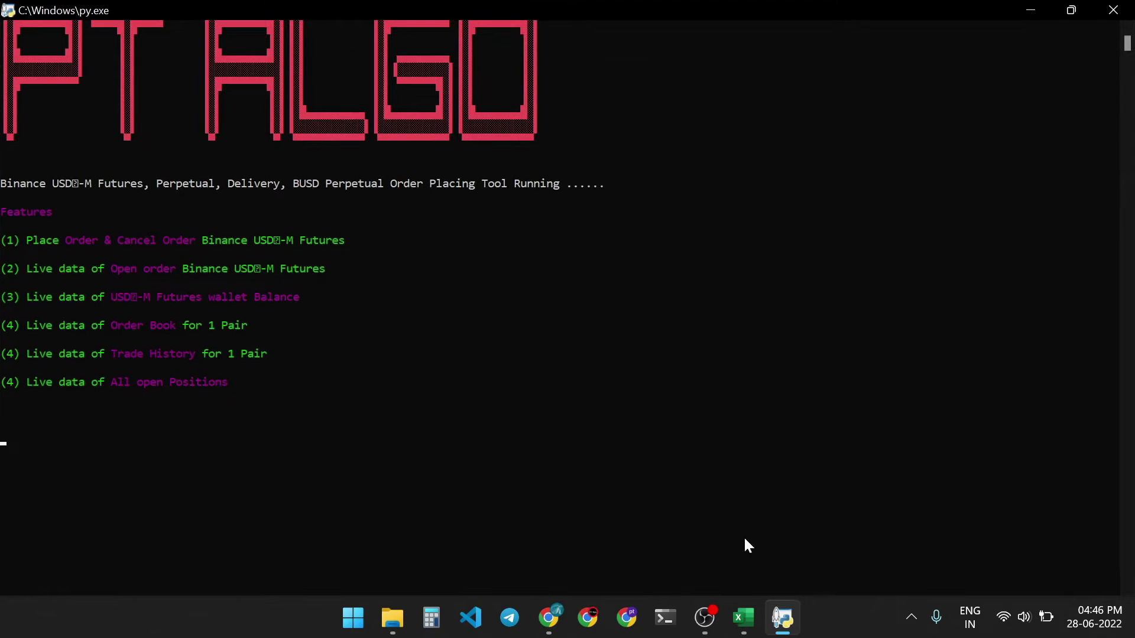
click(743, 617)
click(577, 380)
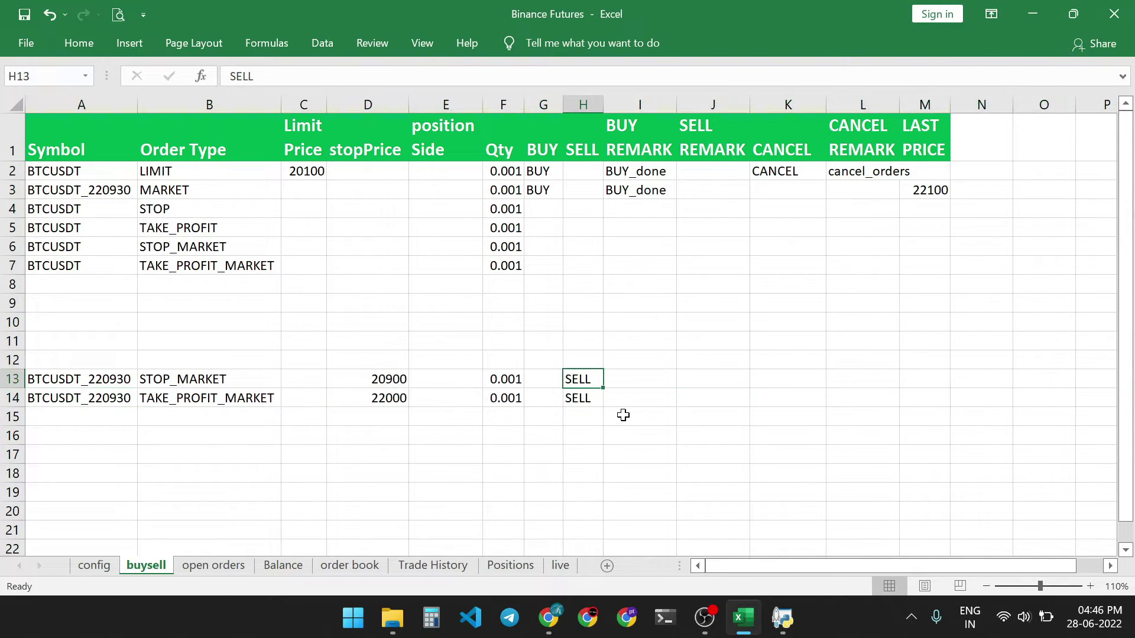
Check the Take Profit Market and Stop Market sell orders among Binance's open orders, and return to Excel.
key(alt+Tab)
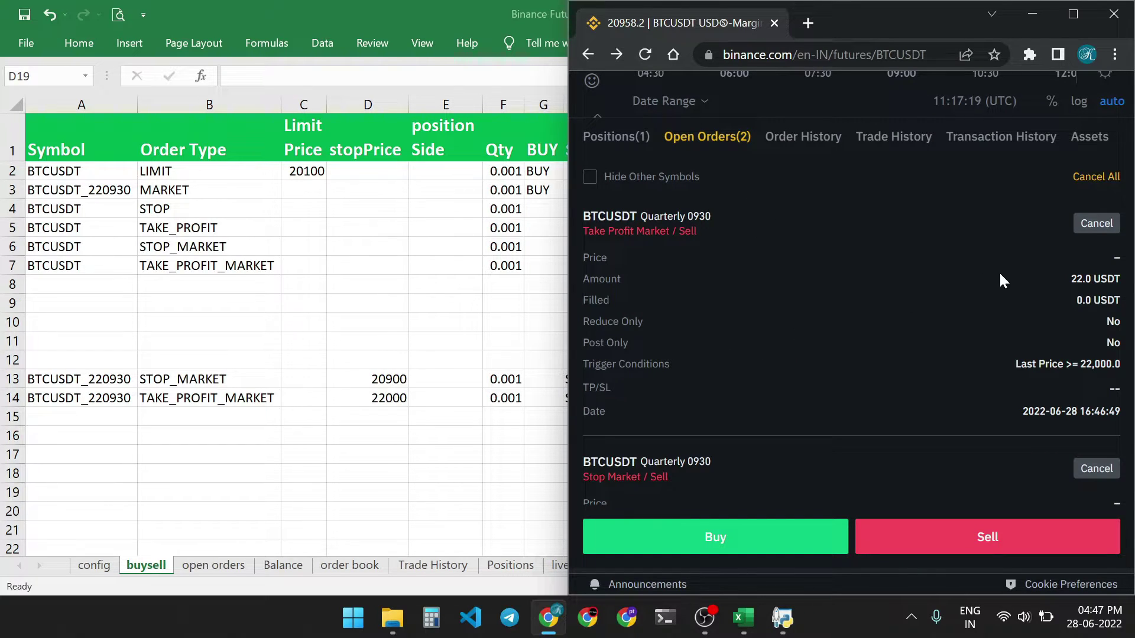
double_click(606, 478)
key(alt+Tab)
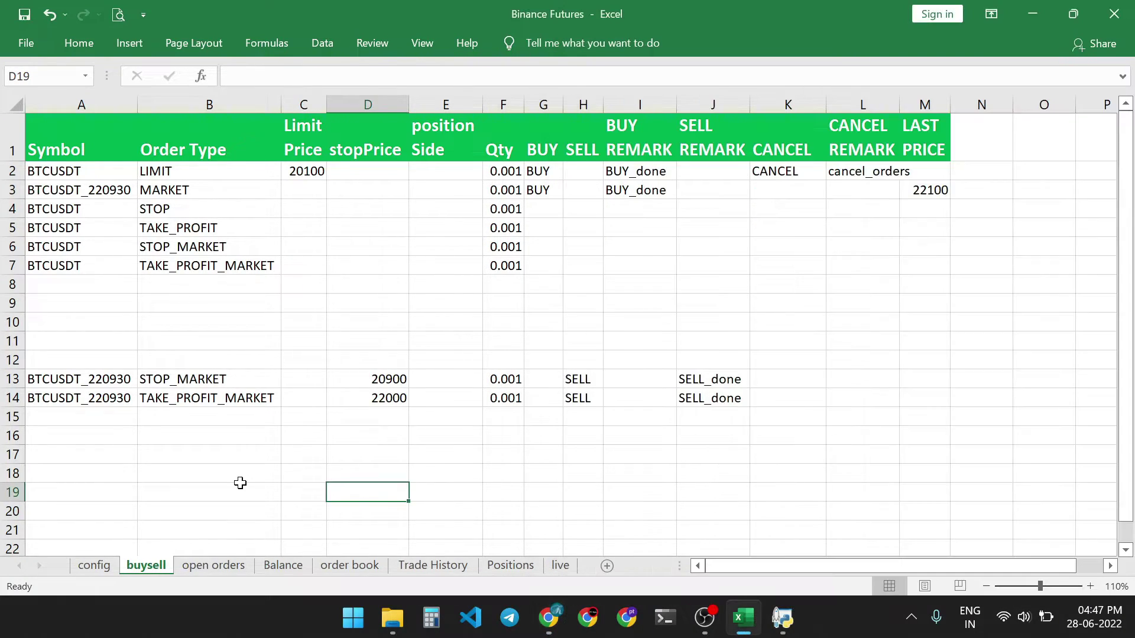
Set the open orders permission to True on the config sheet.
click(219, 568)
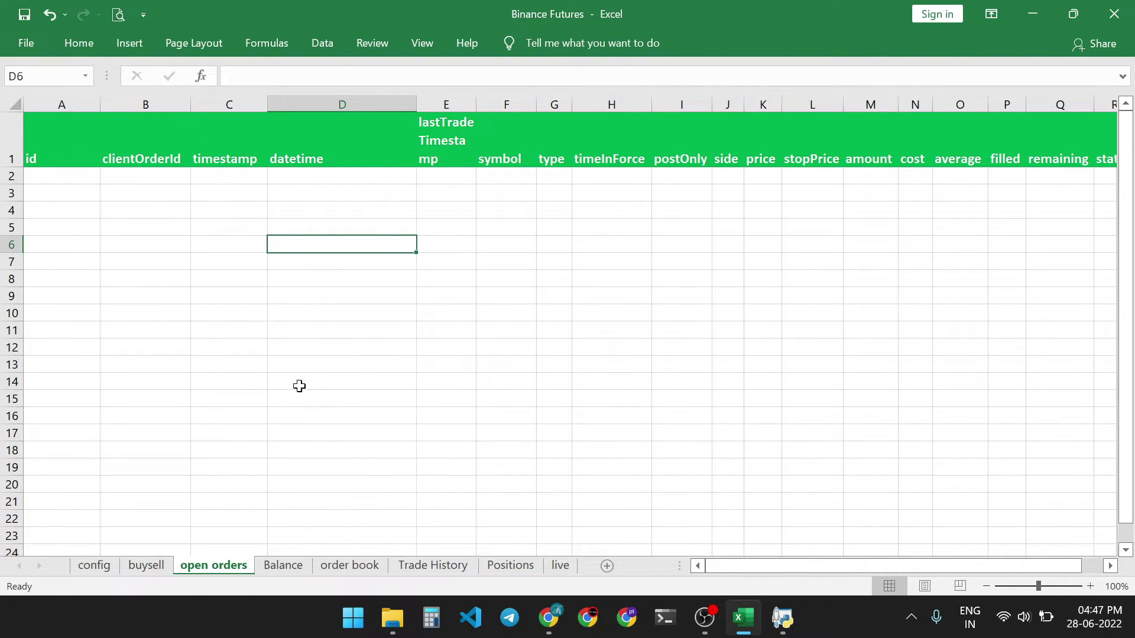
click(89, 563)
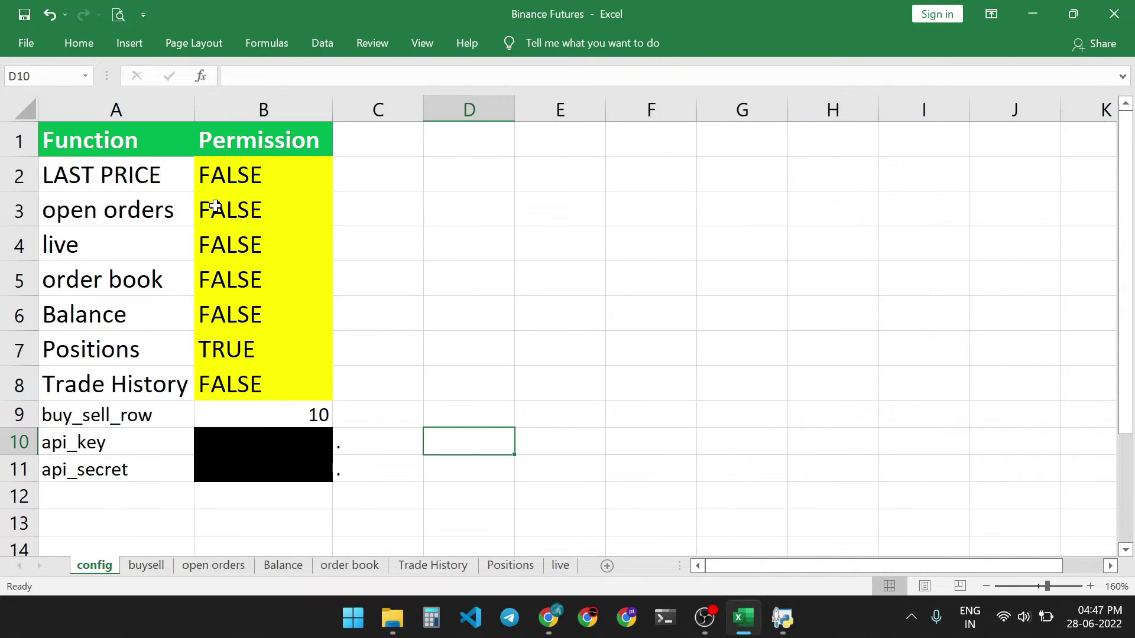
click(220, 210)
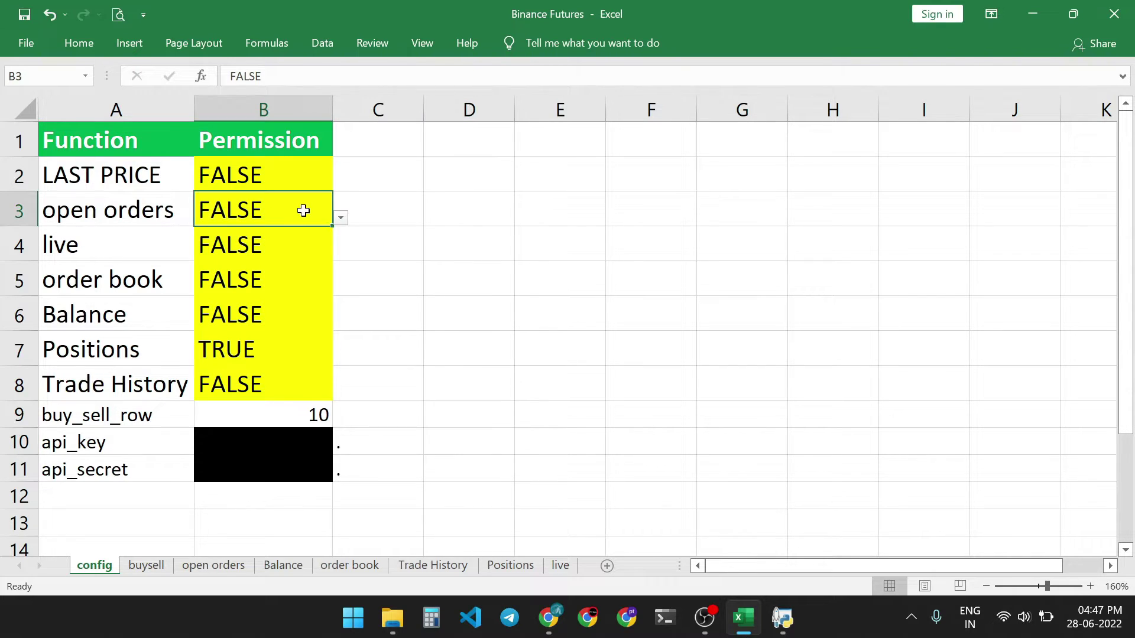
click(341, 218)
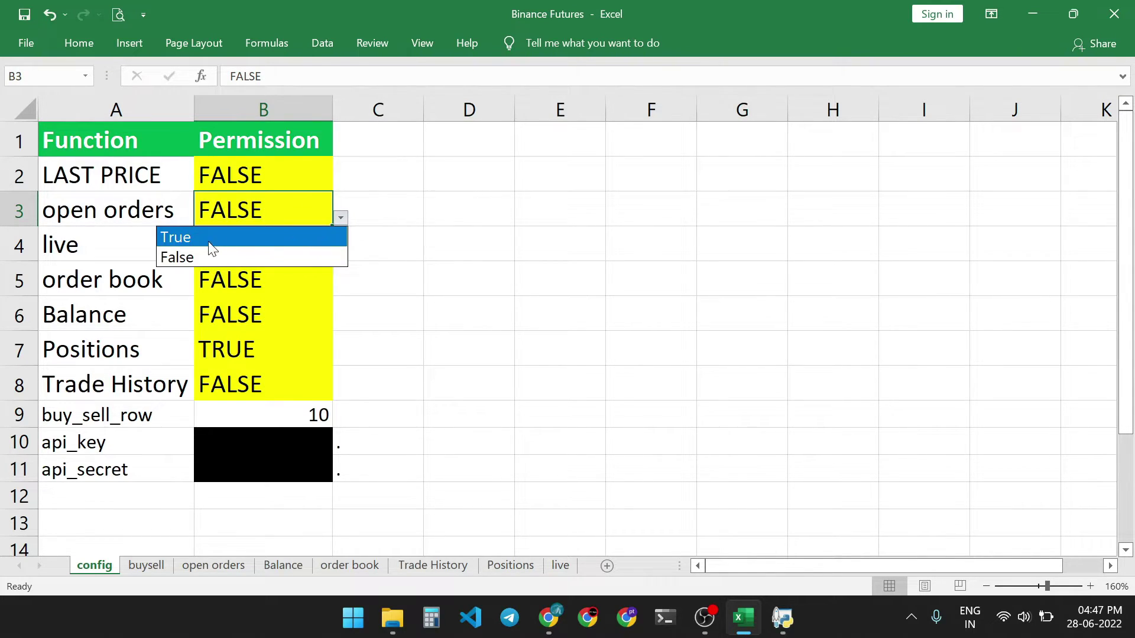
click(184, 239)
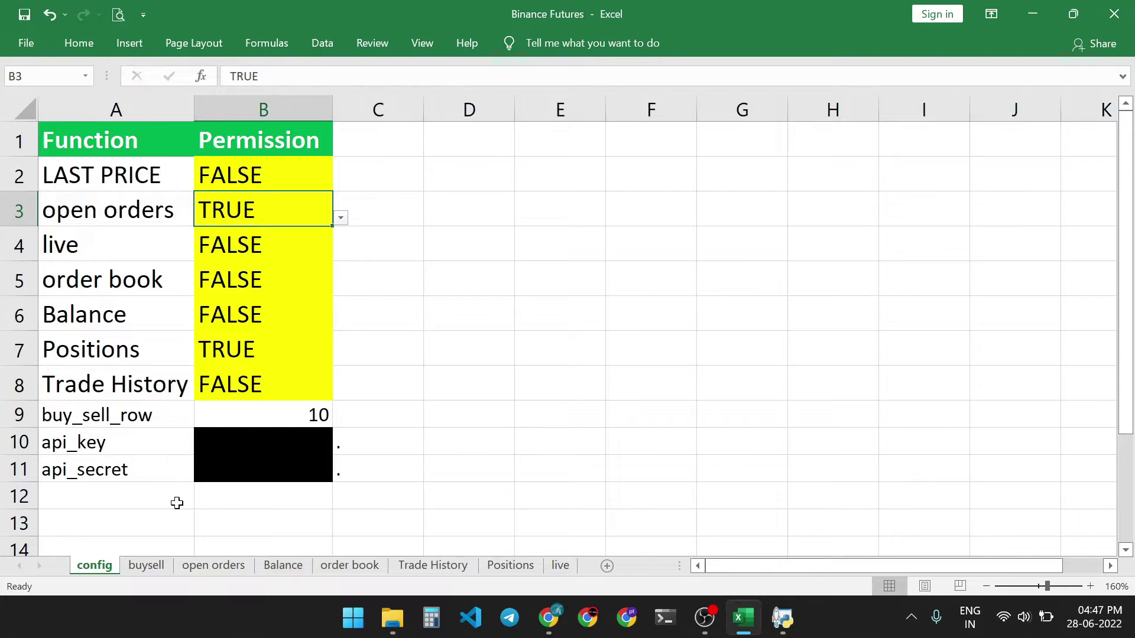
Examine the types of the two orders listed on the open orders sheet.
click(213, 566)
click(579, 190)
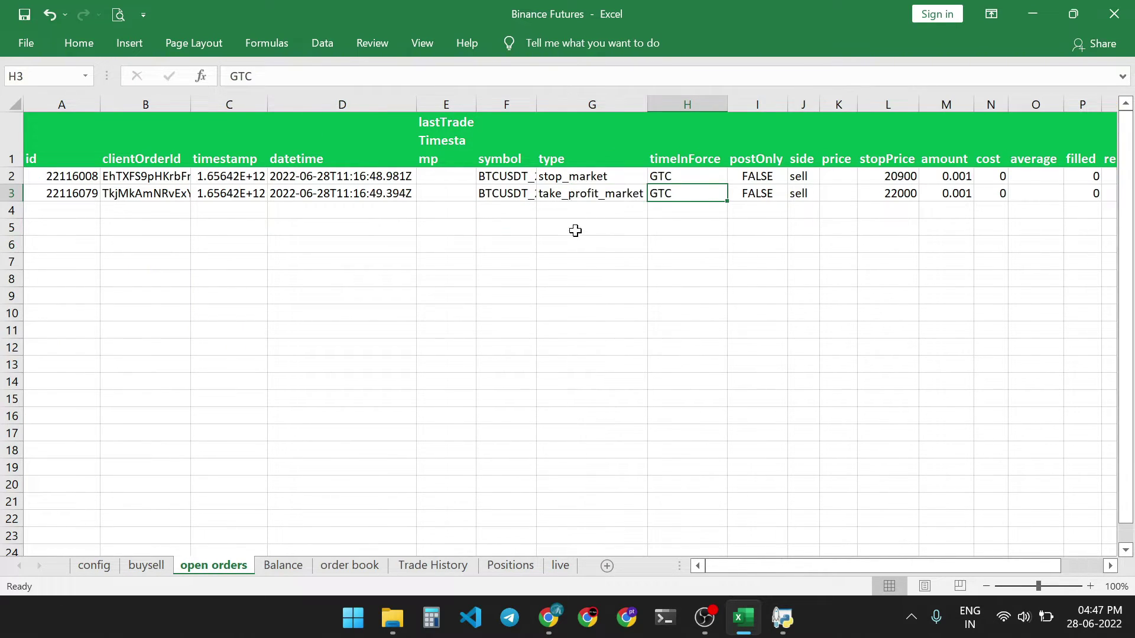
click(580, 180)
click(620, 193)
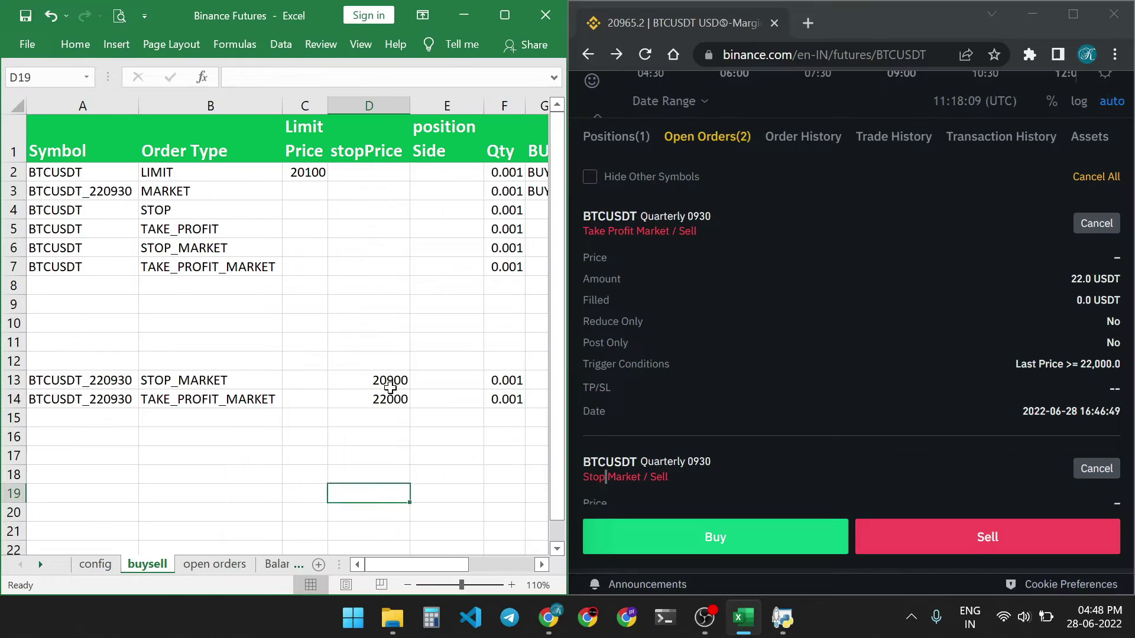
Enter CANCEL in the CANCEL column of the STOP_MARKET order in row 13 on the buysell sheet.
click(404, 383)
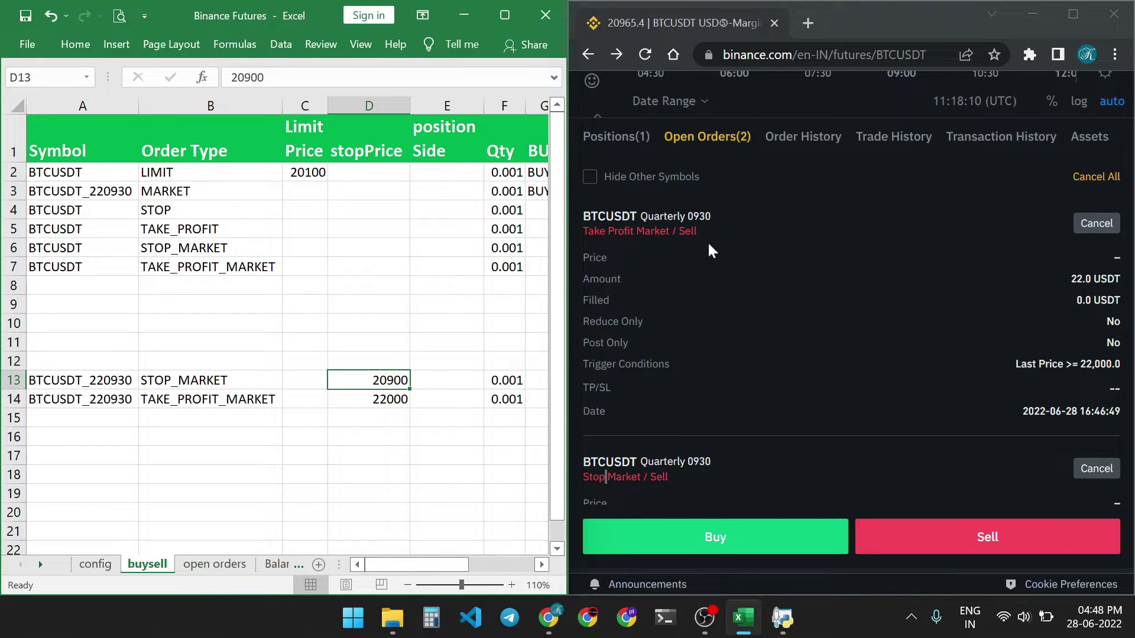
key(Right)
key(Right)
key(Right)
key(Right)
key(Right)
key(Right)
key(Right)
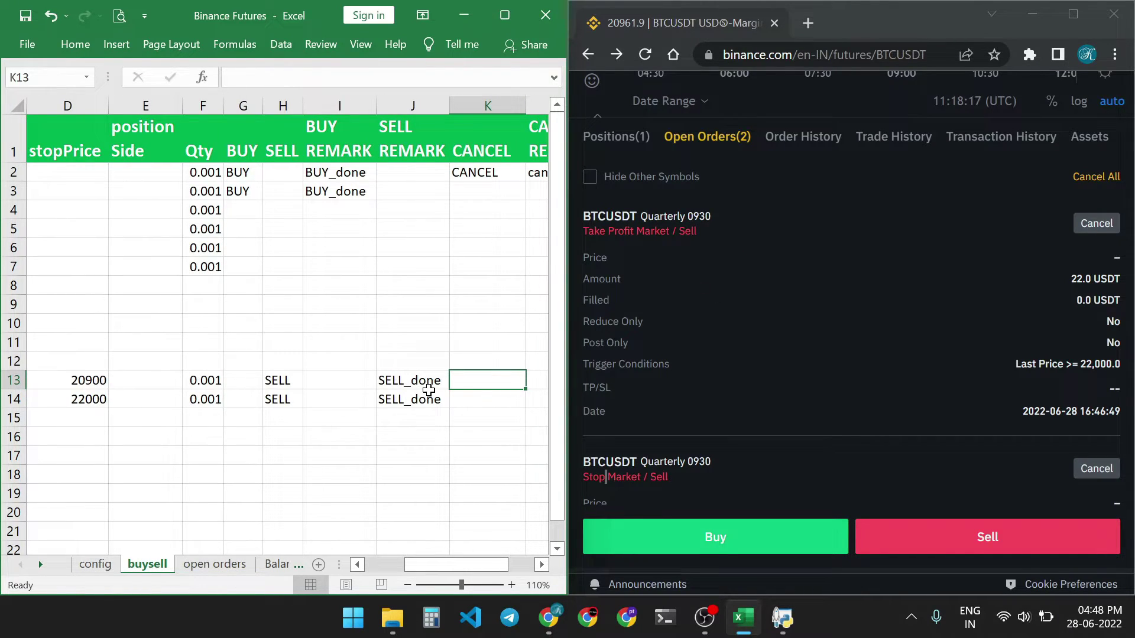
text(CA)
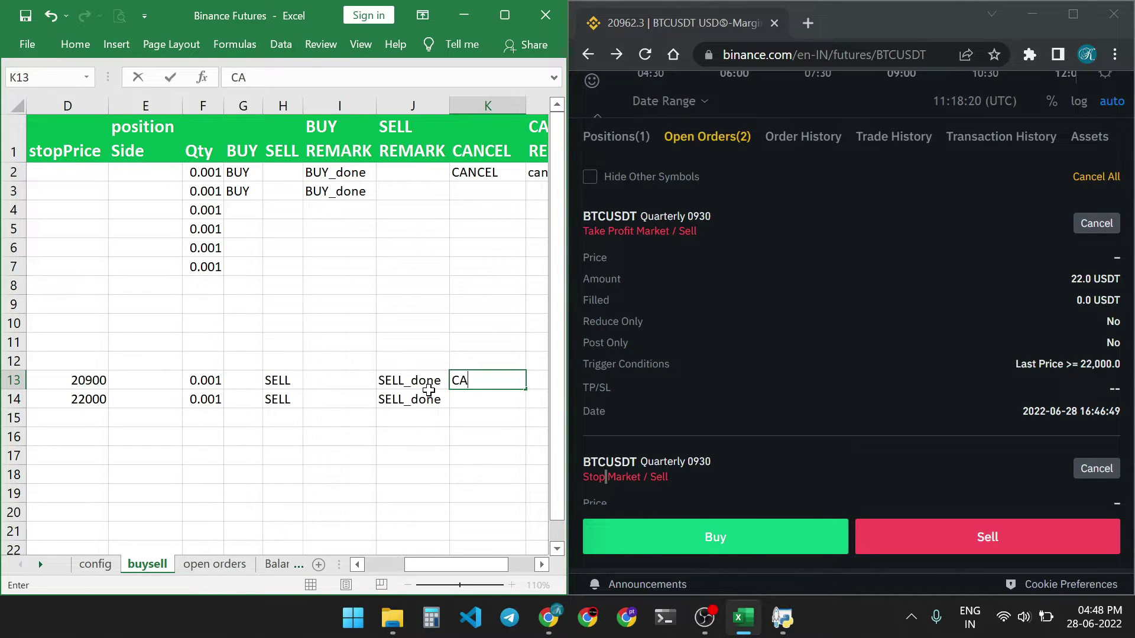
text(NCEL)
key(Return)
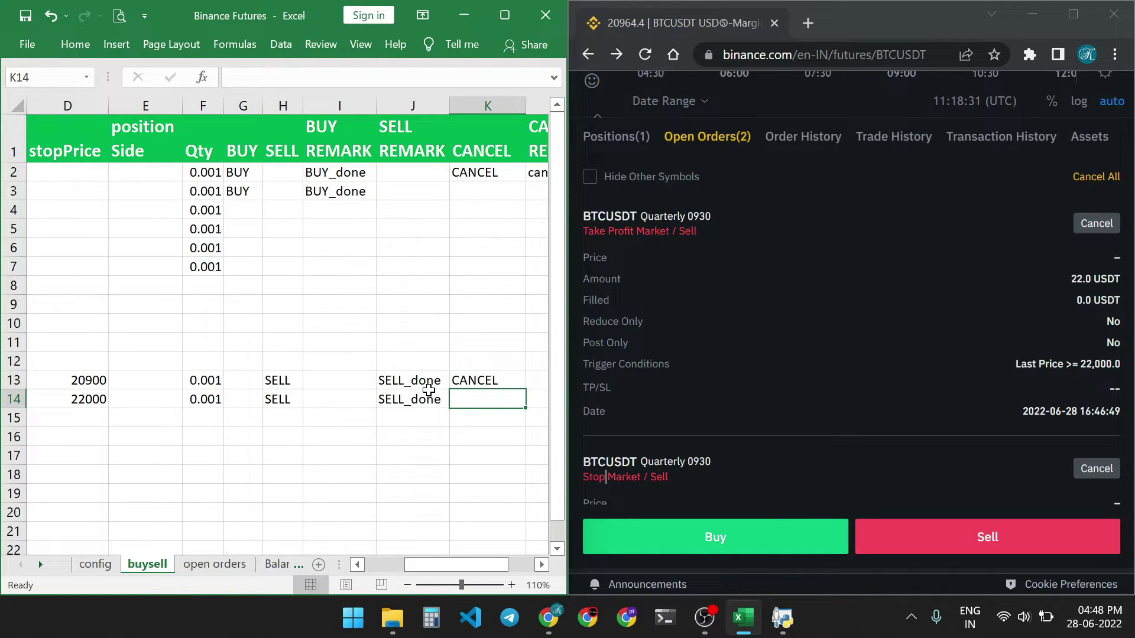
Review the CANCEL and SELL entries of row 13, and check the open orders sheet.
click(511, 377)
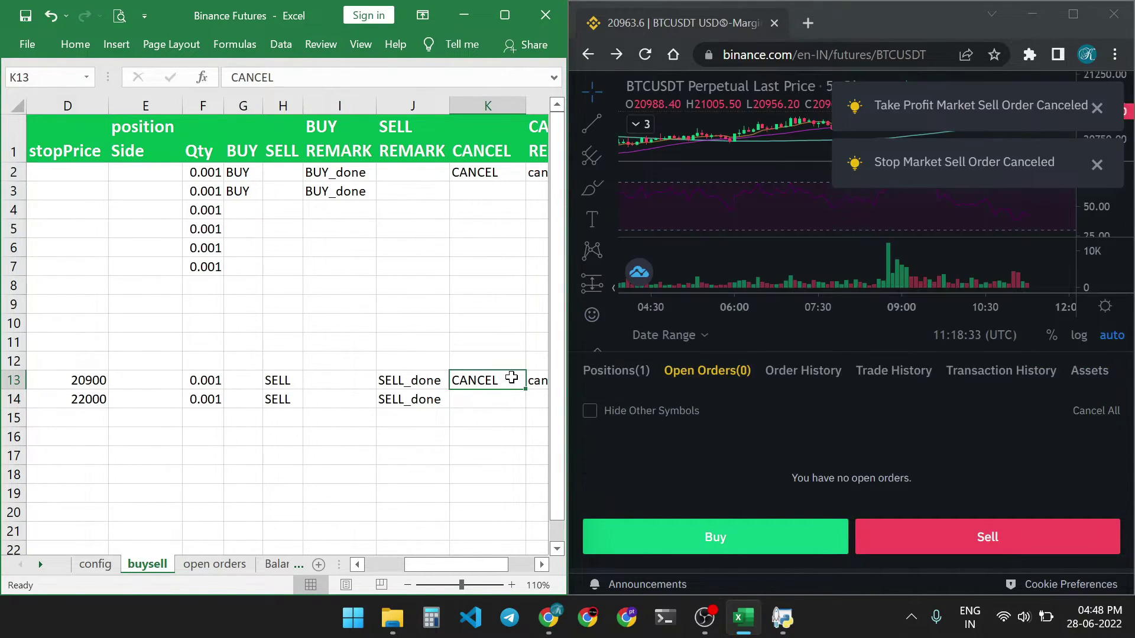
key(Left)
key(Left)
key(Left)
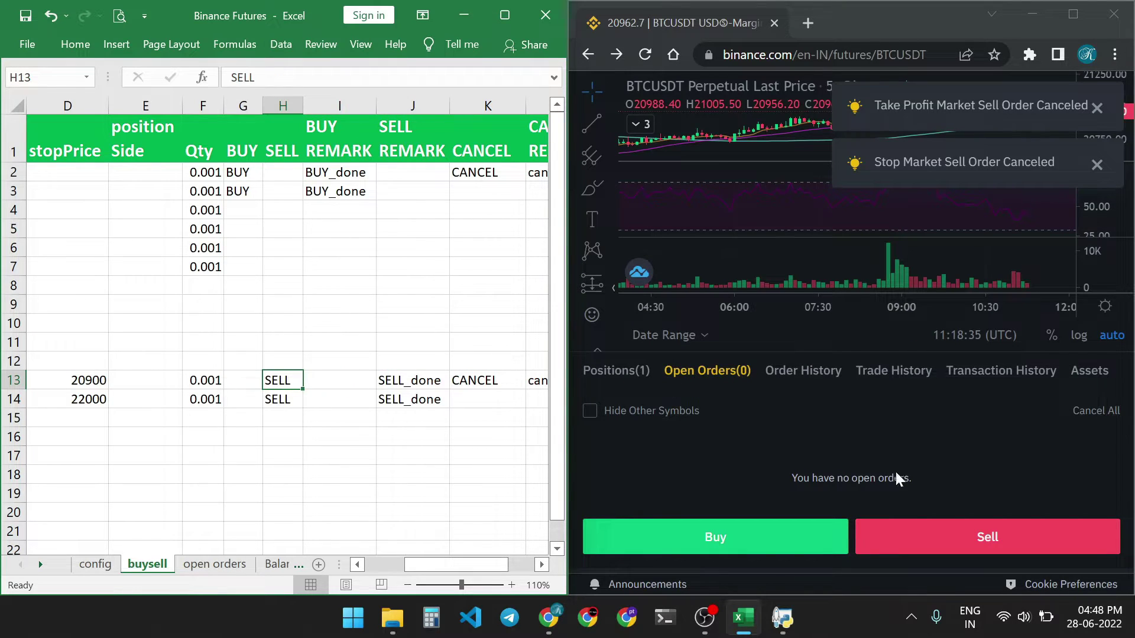
click(214, 565)
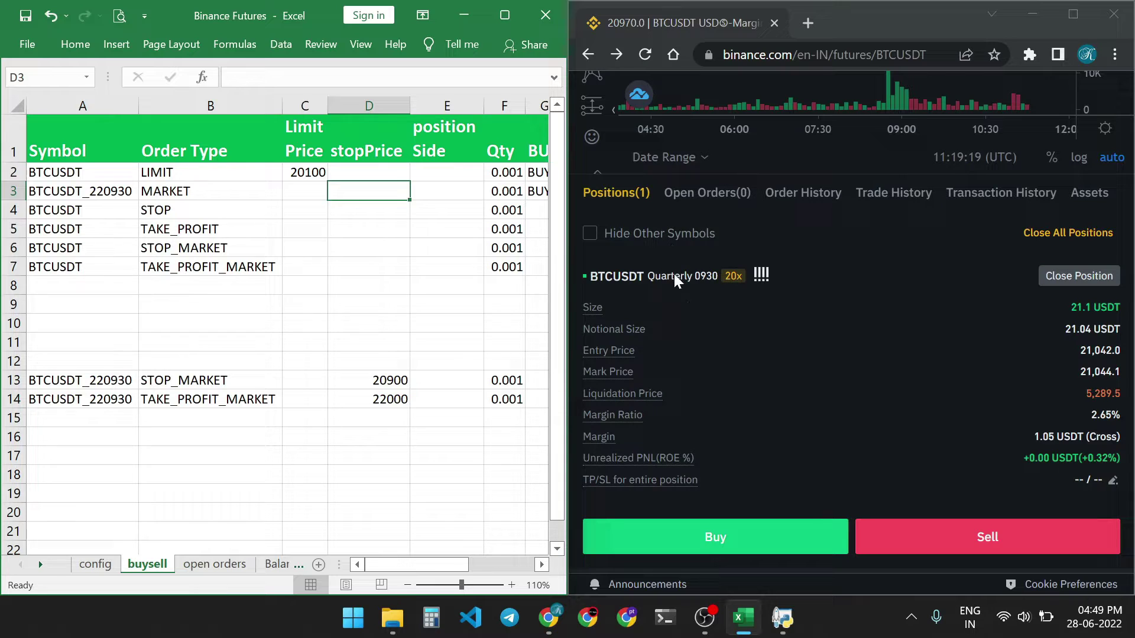
Enter SELL for the BTCUSDT_220930 MARKET order in row 3 of the buysell sheet.
scroll(455, 195, right, 1)
click(455, 195)
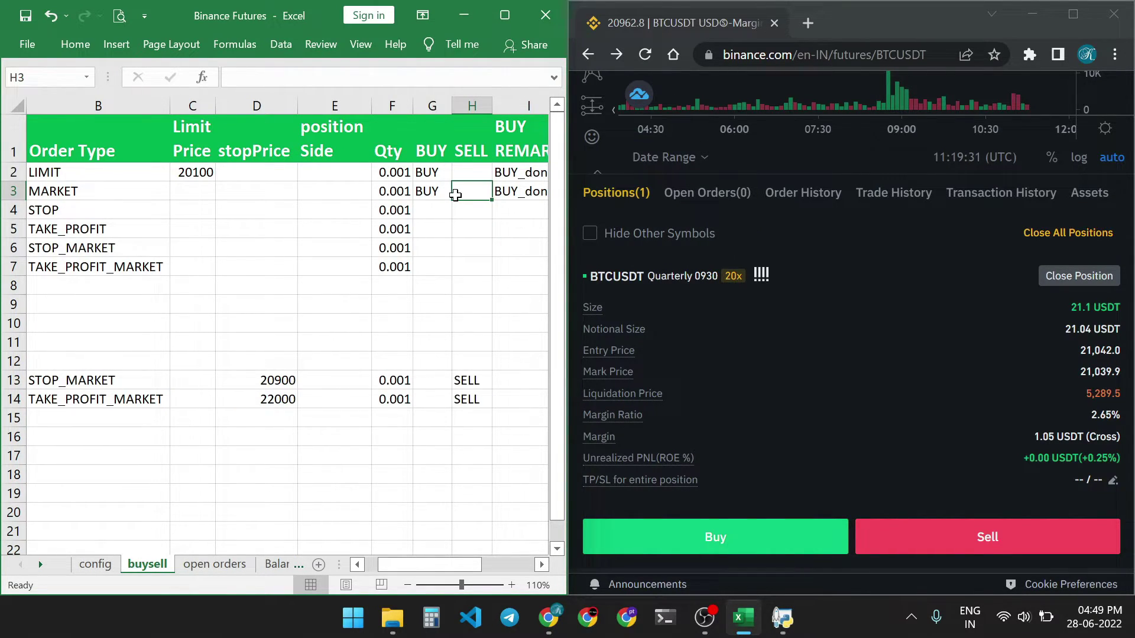
text(SELL)
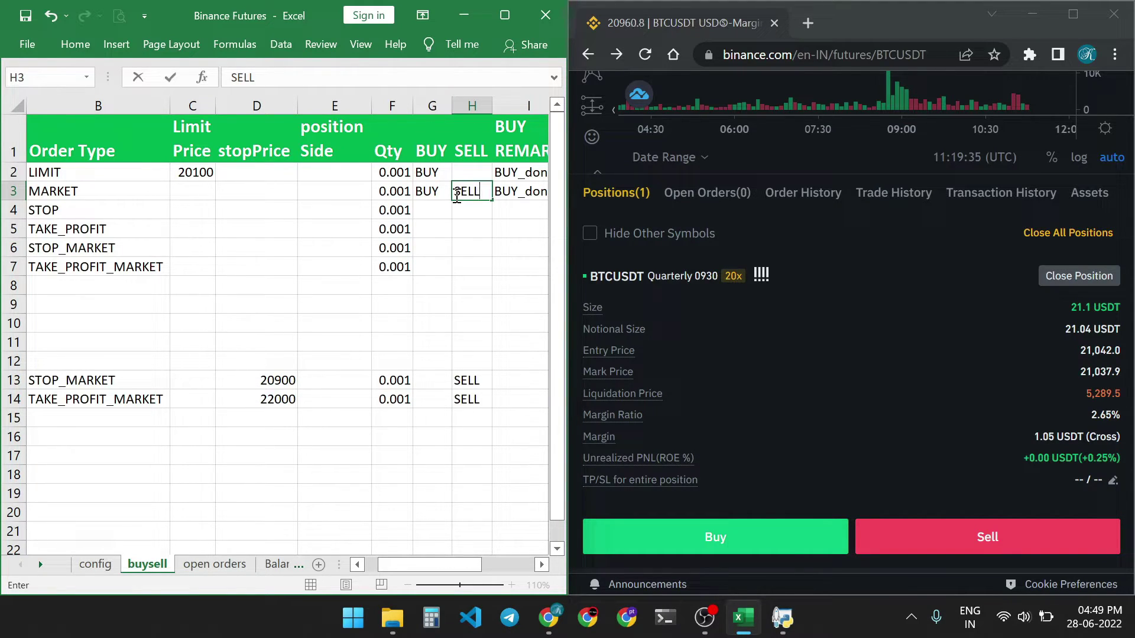
key(Return)
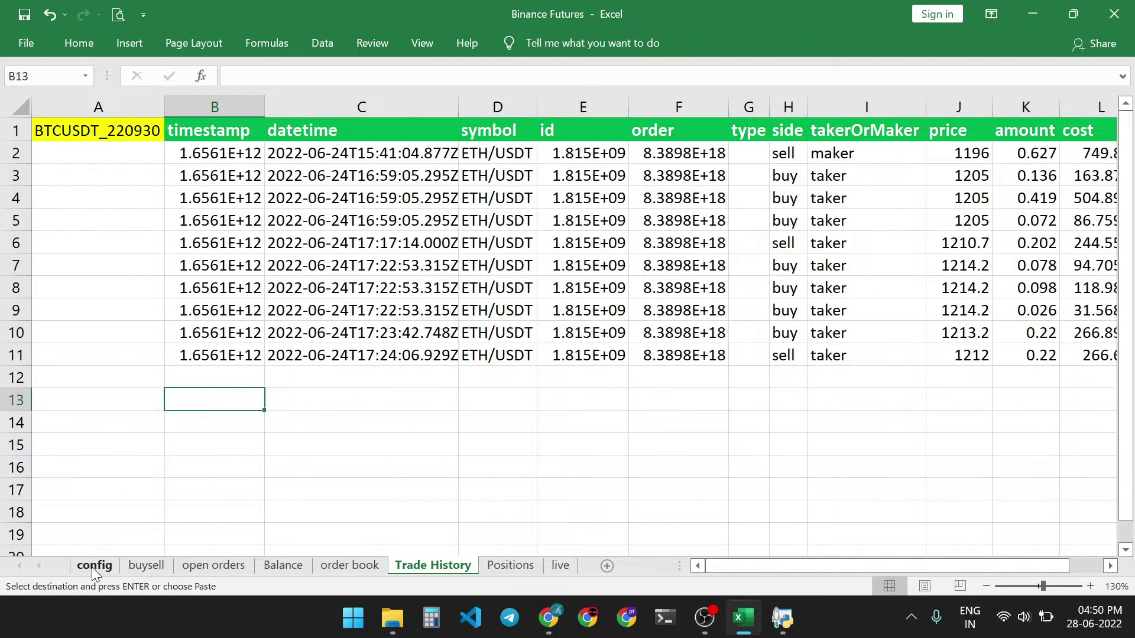
Set the Trade History permission to TRUE on the config sheet.
click(94, 566)
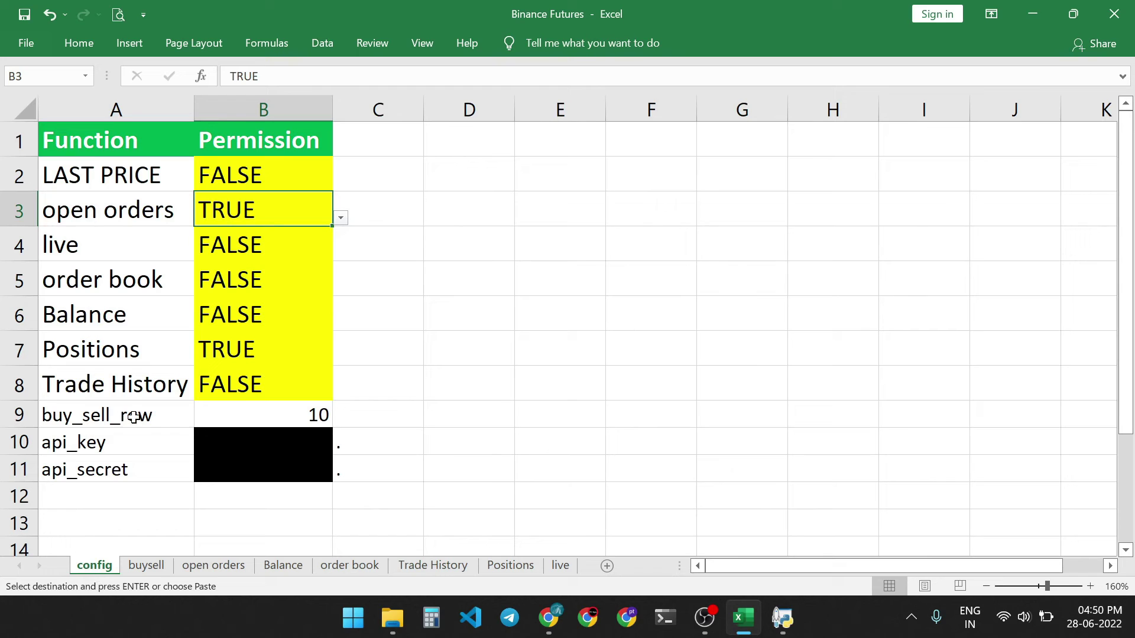
click(230, 385)
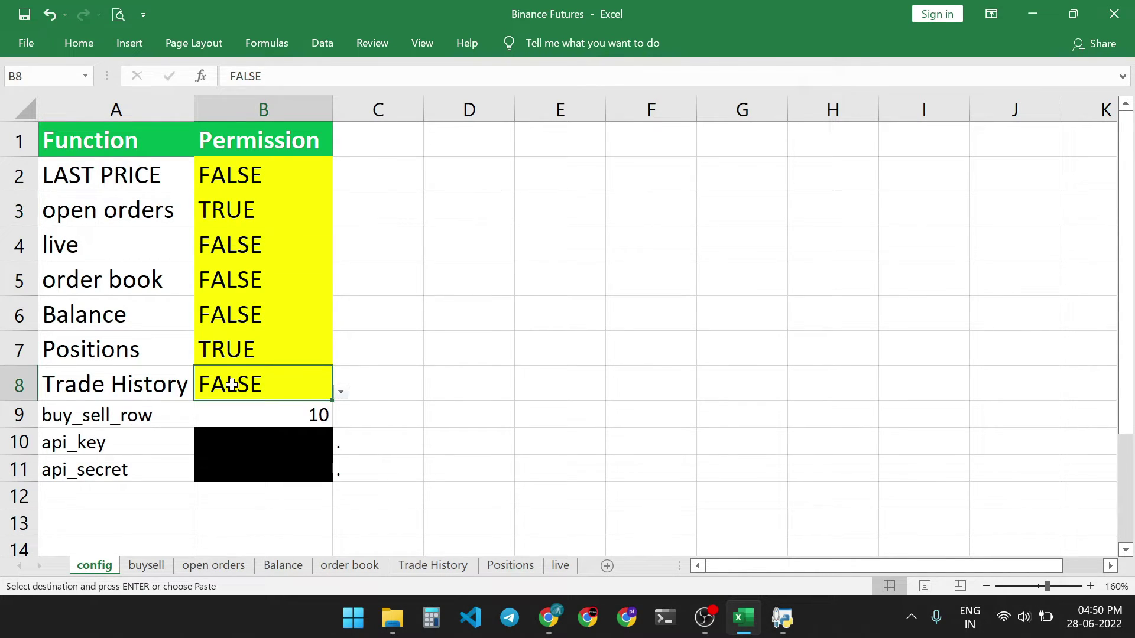
click(341, 392)
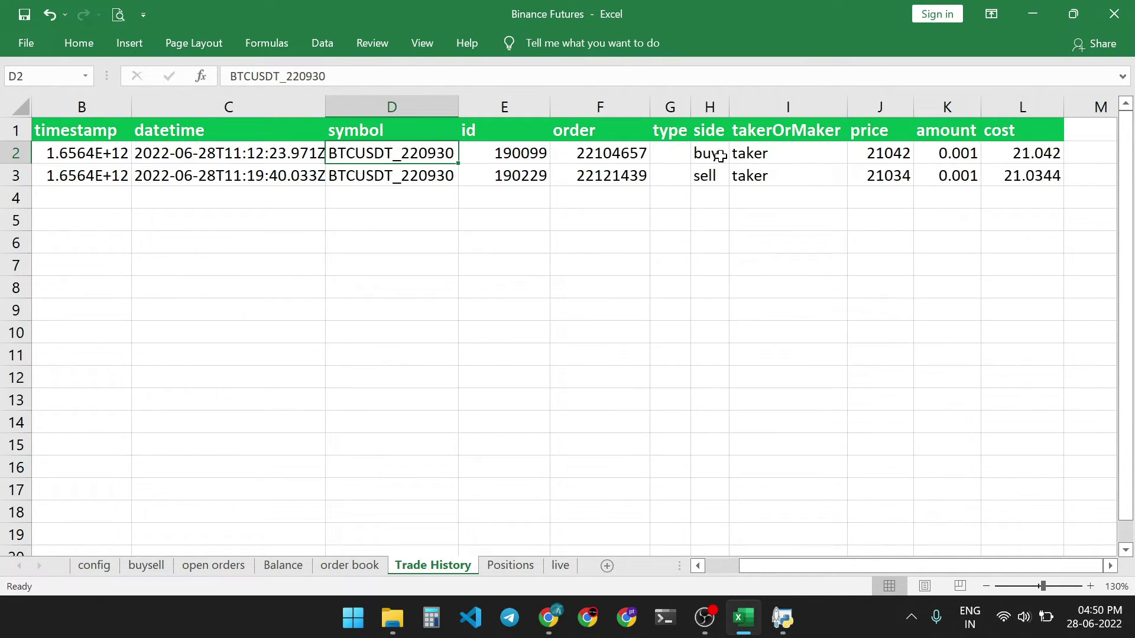
Examine the side and price of the buy and sell trades on the Trade History sheet.
click(720, 155)
click(885, 151)
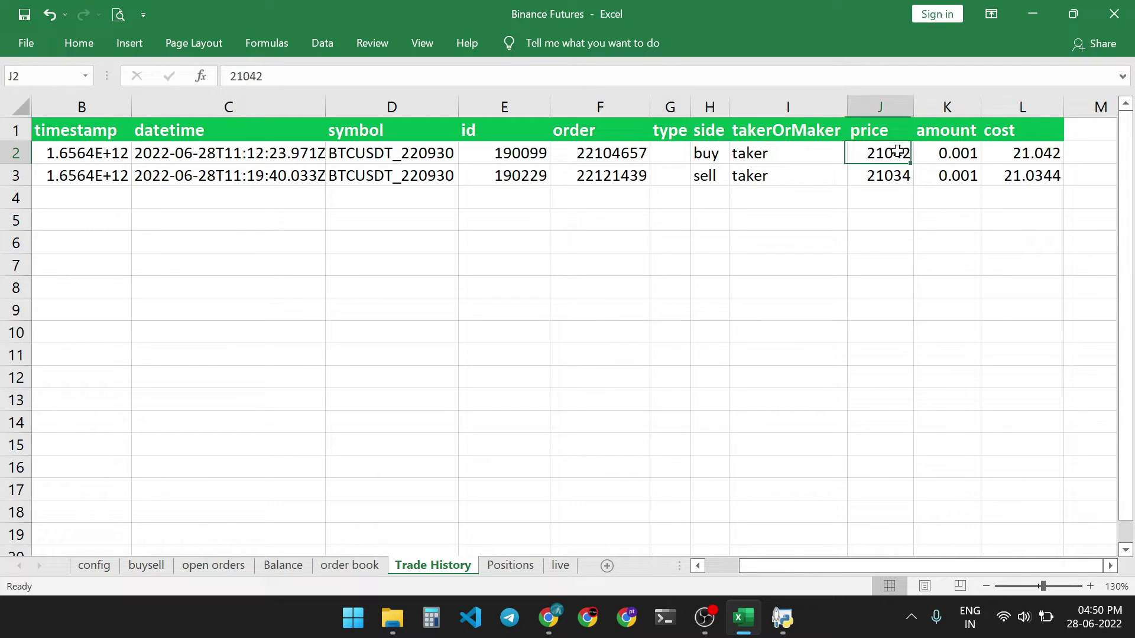
click(726, 178)
click(879, 177)
click(885, 260)
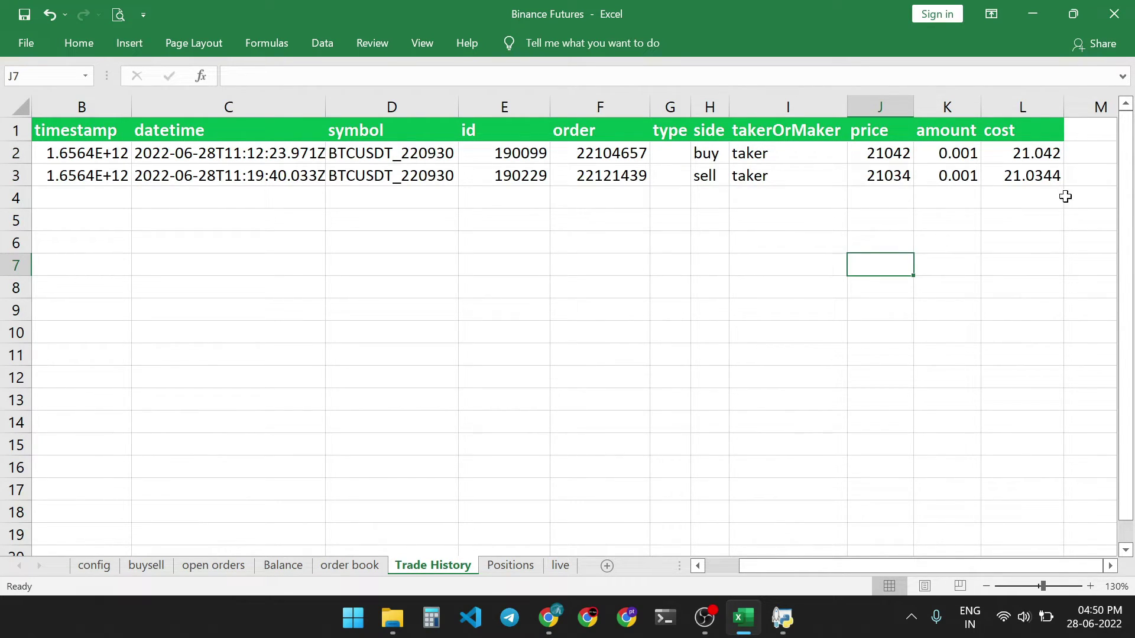
drag(1086, 153, 1092, 175)
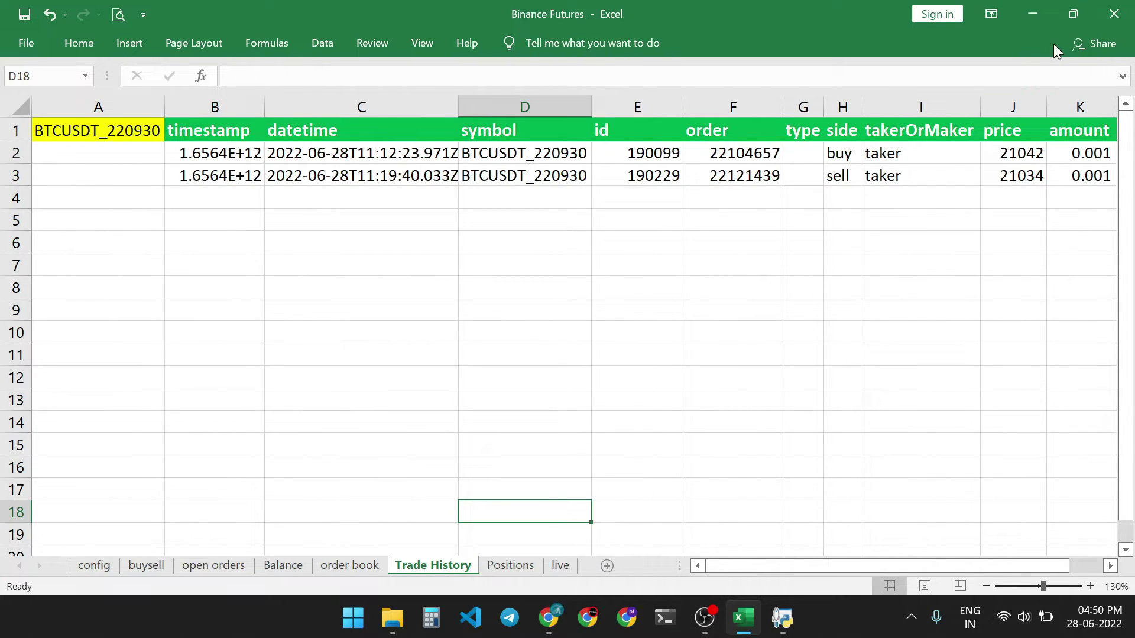
Switch to Binance Futures in Chrome, maximize its window and change the position mode preference to Hedge Mode.
click(549, 618)
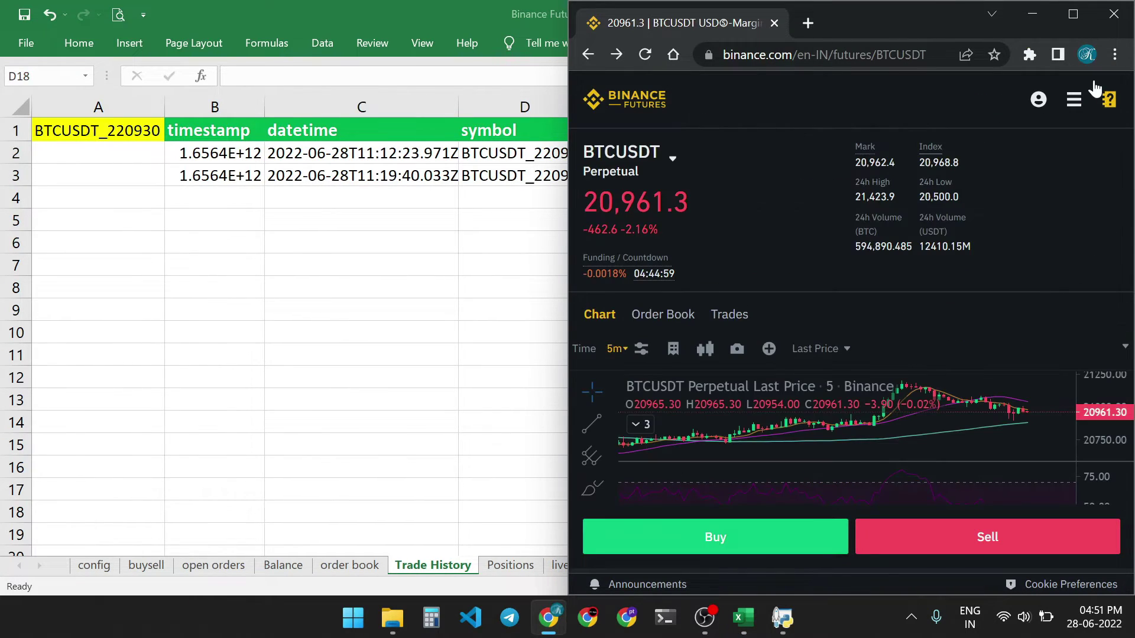
click(1073, 15)
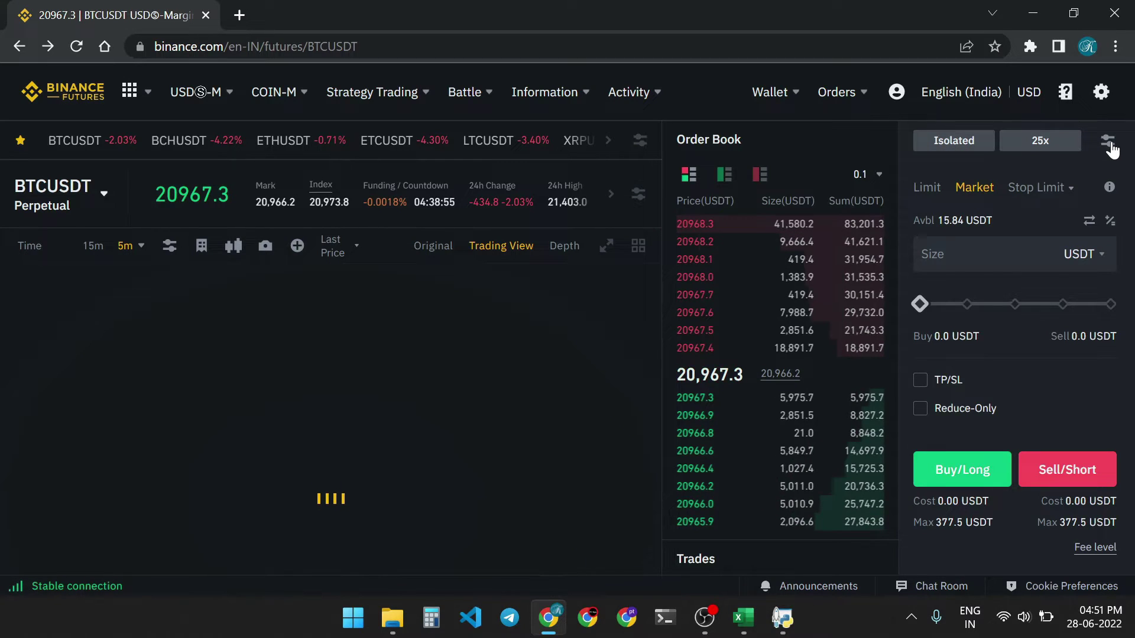
click(1107, 142)
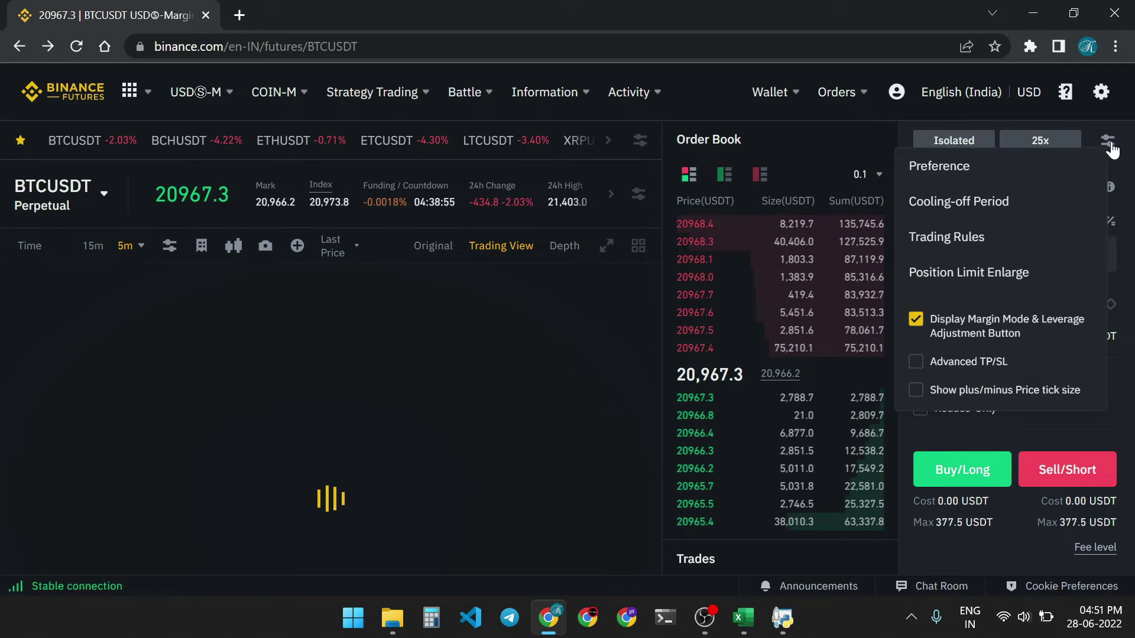
click(936, 168)
click(326, 207)
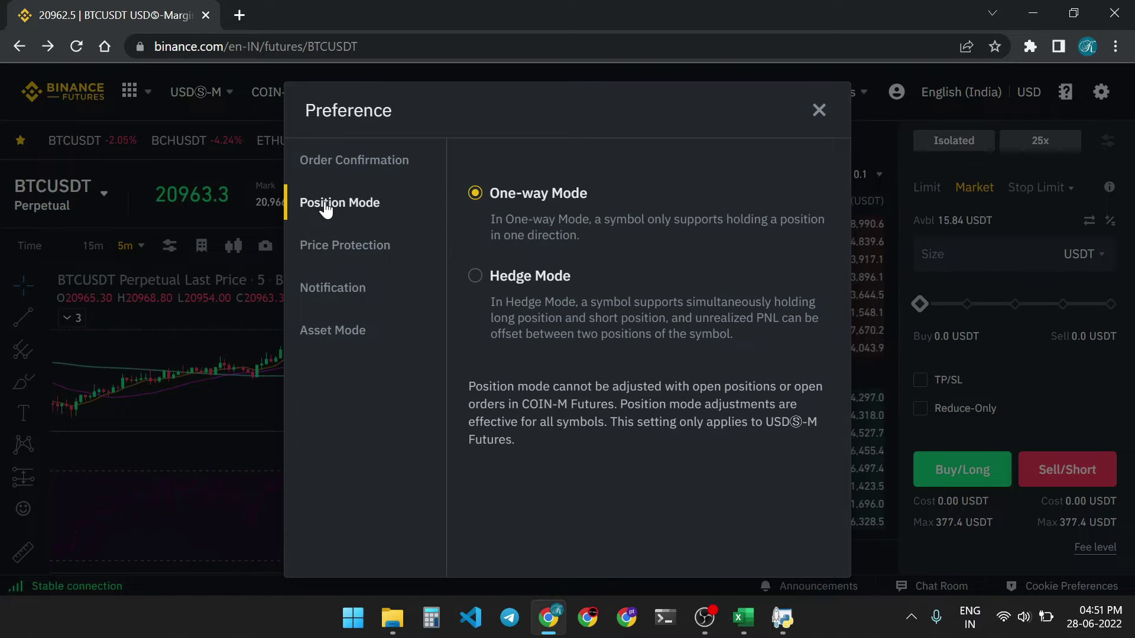
click(475, 275)
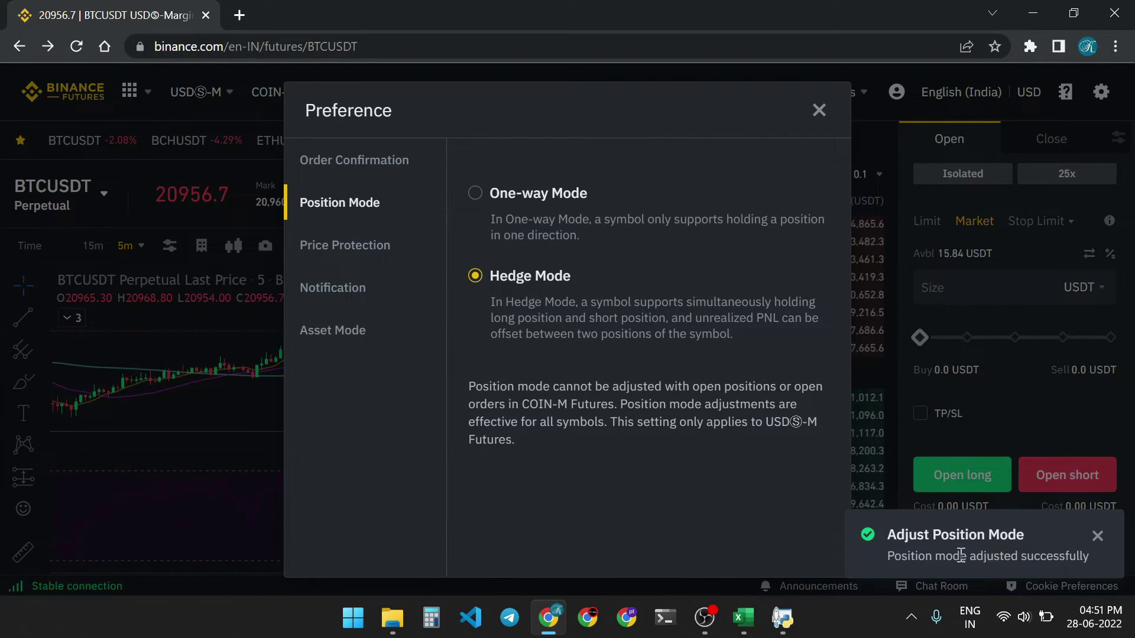
Return to the buysell sheet in Excel and look at the positionSide column.
key(alt+Tab)
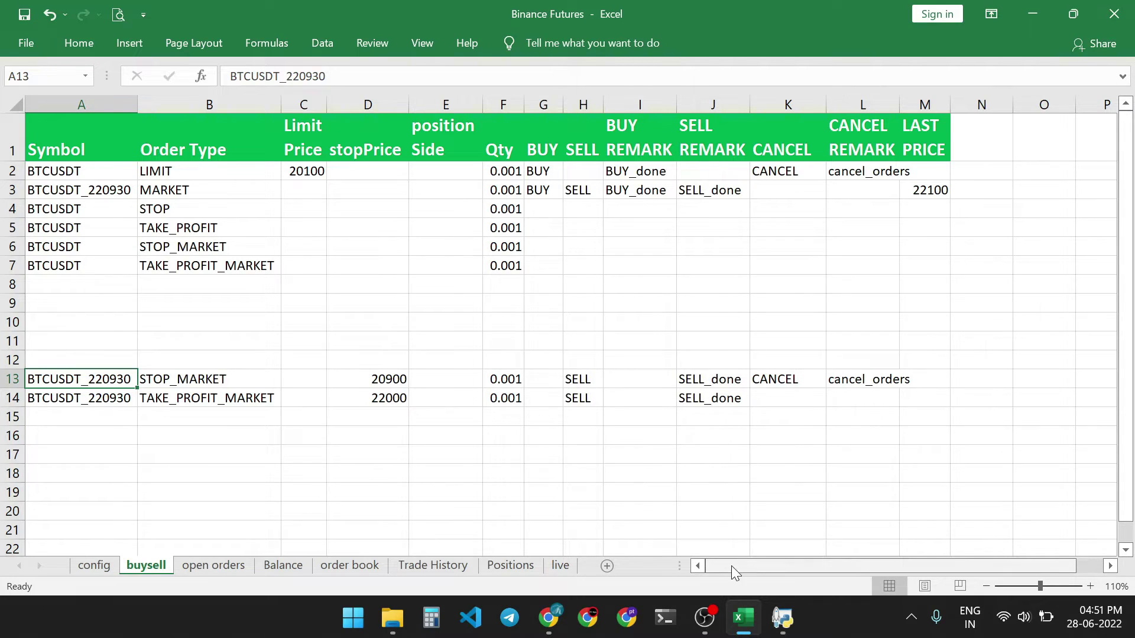
click(440, 140)
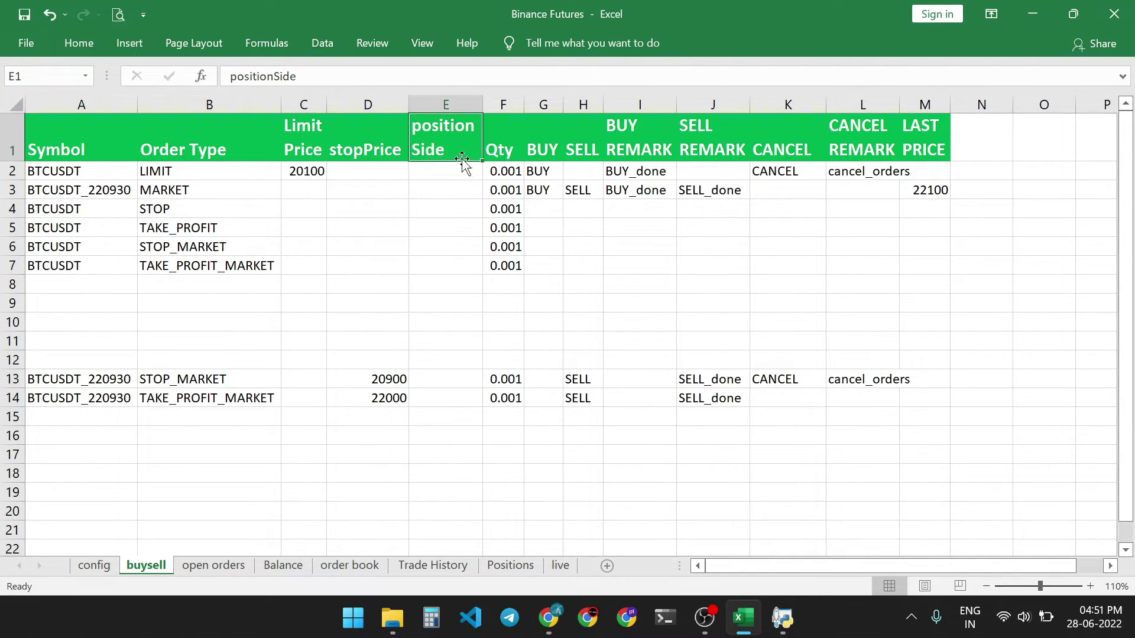
click(451, 225)
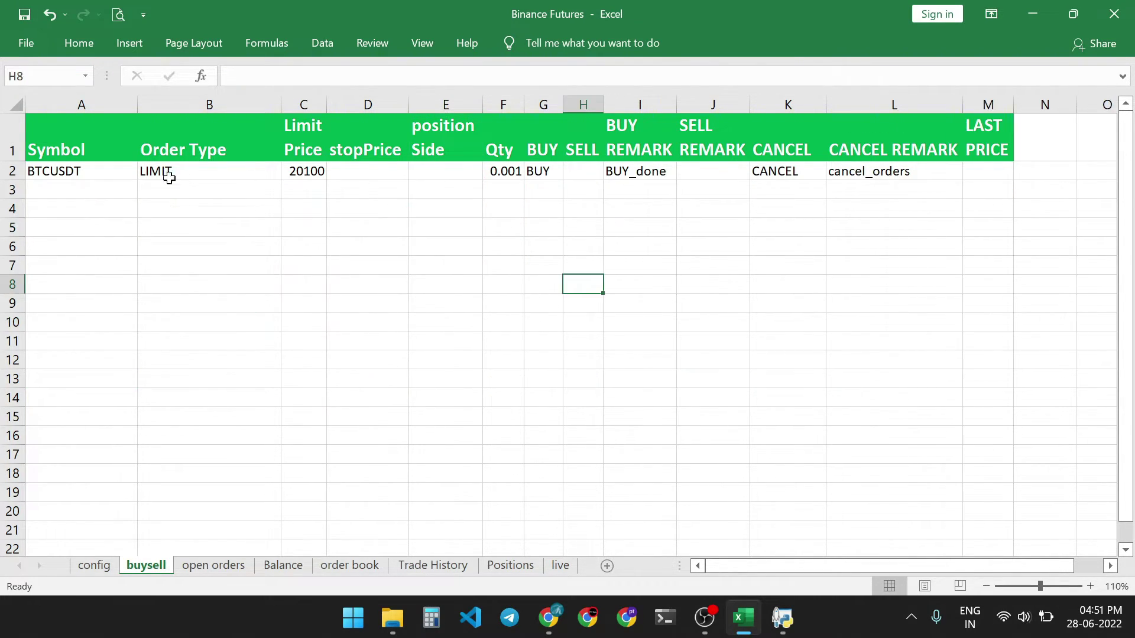
Set the position side to LONG for the BTCUSDT LIMIT order in row 2 and to SHORT in row 3.
click(85, 172)
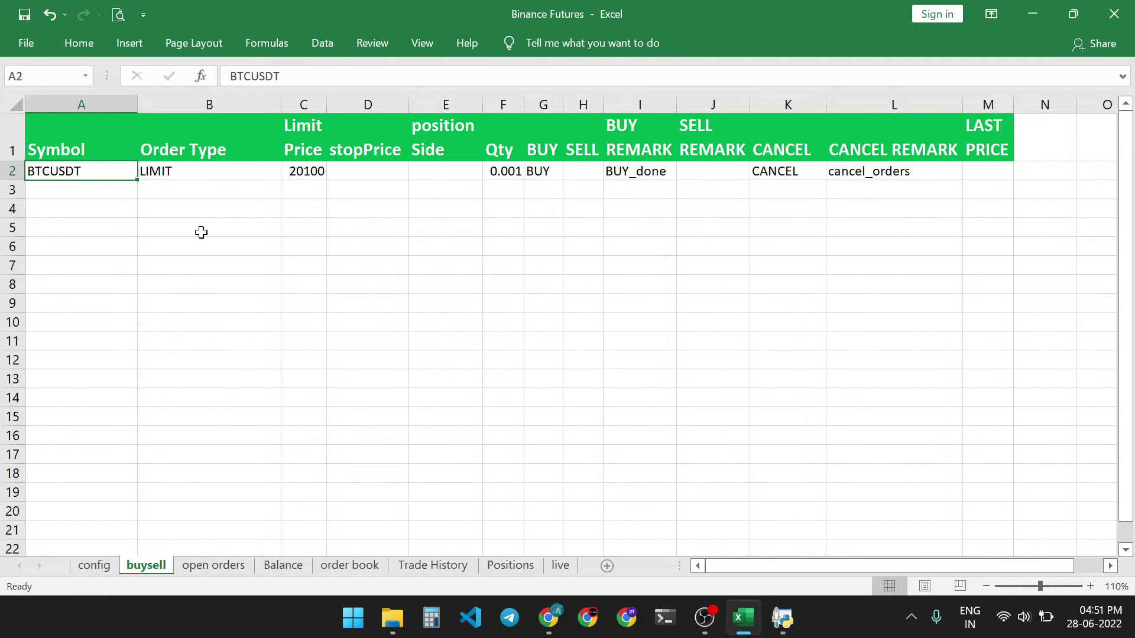
click(200, 171)
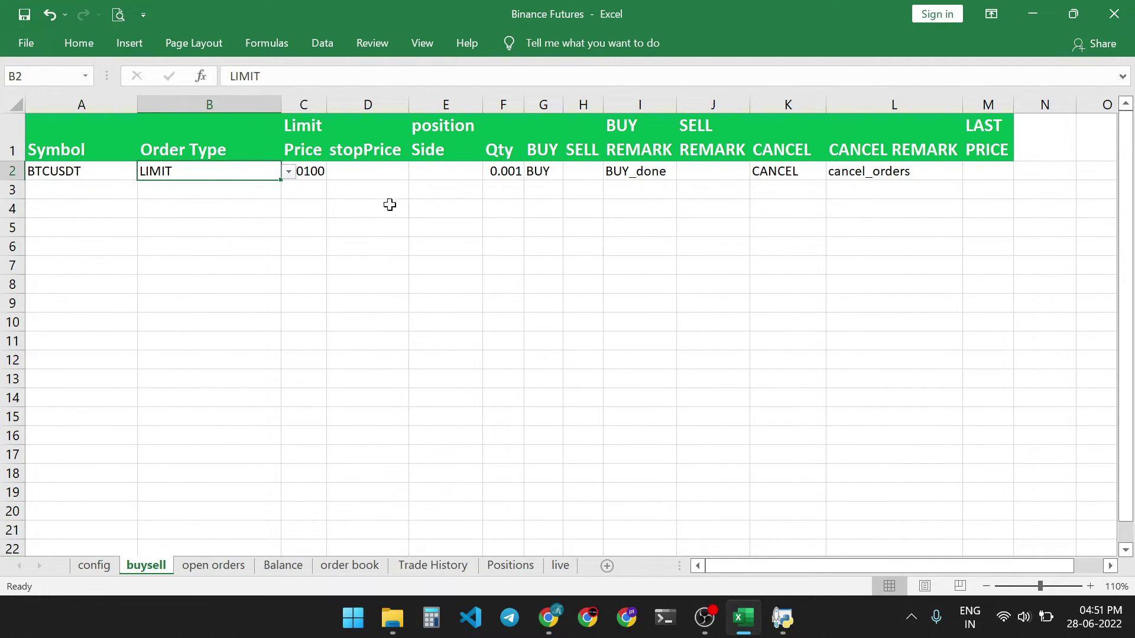
click(315, 171)
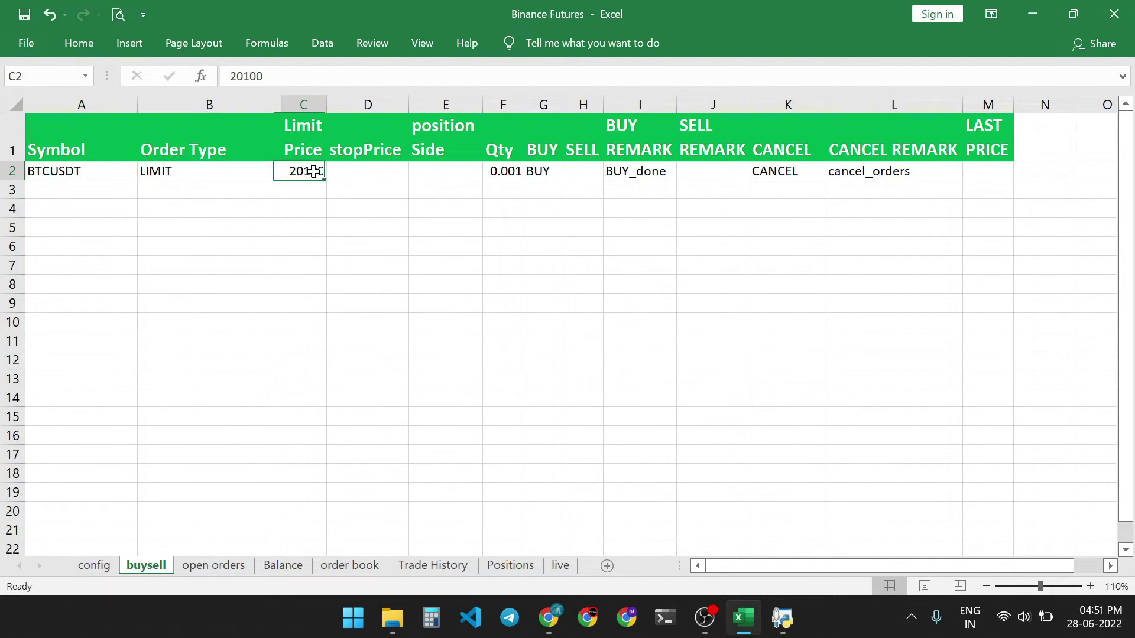
click(469, 169)
click(491, 173)
click(431, 186)
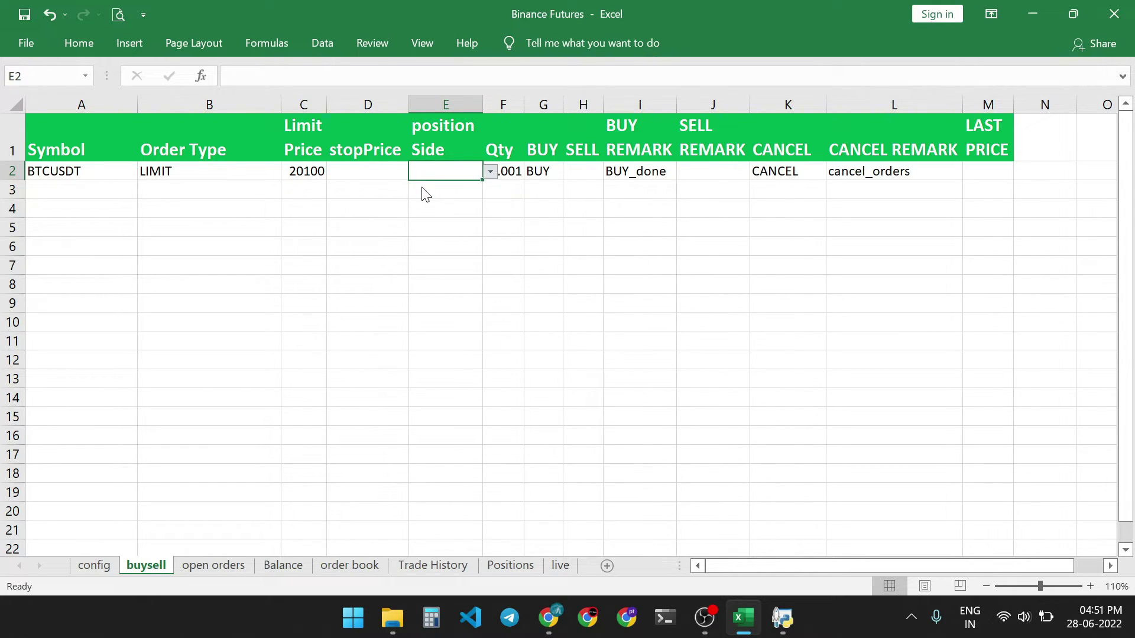
click(440, 193)
click(493, 189)
click(406, 218)
Fill the symbol, order type and limit price of row 2 down into row 3.
drag(61, 175, 299, 188)
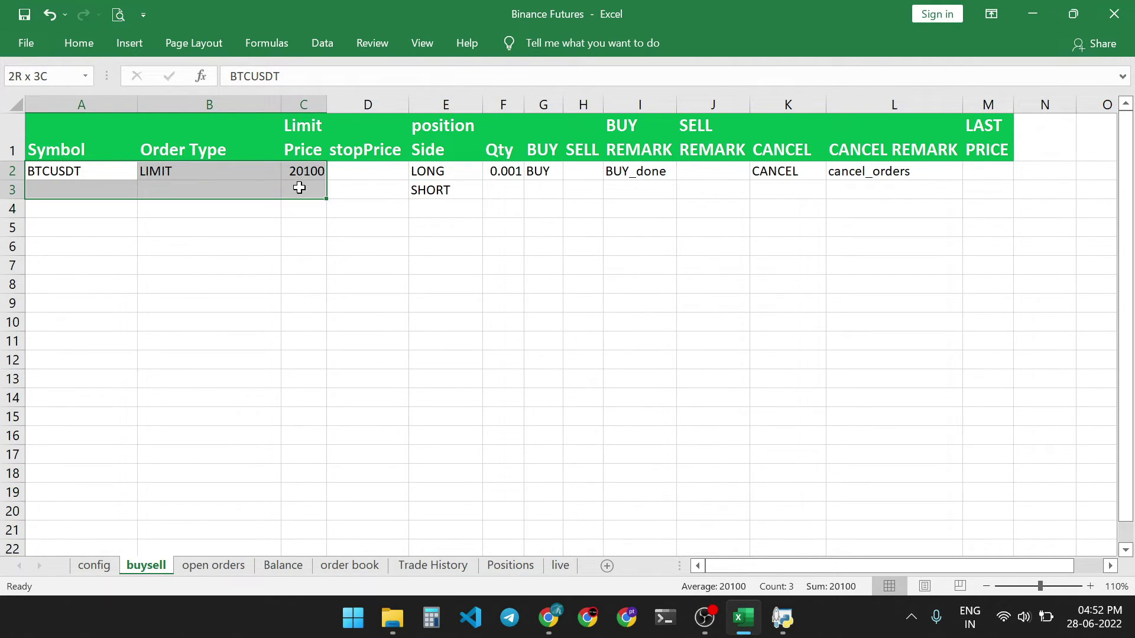
key(ctrl+d)
click(402, 251)
Set the limit price to 20000 in row 2 and 22000 in row 3, and copy the quantity 0.001 down to row 3.
click(308, 174)
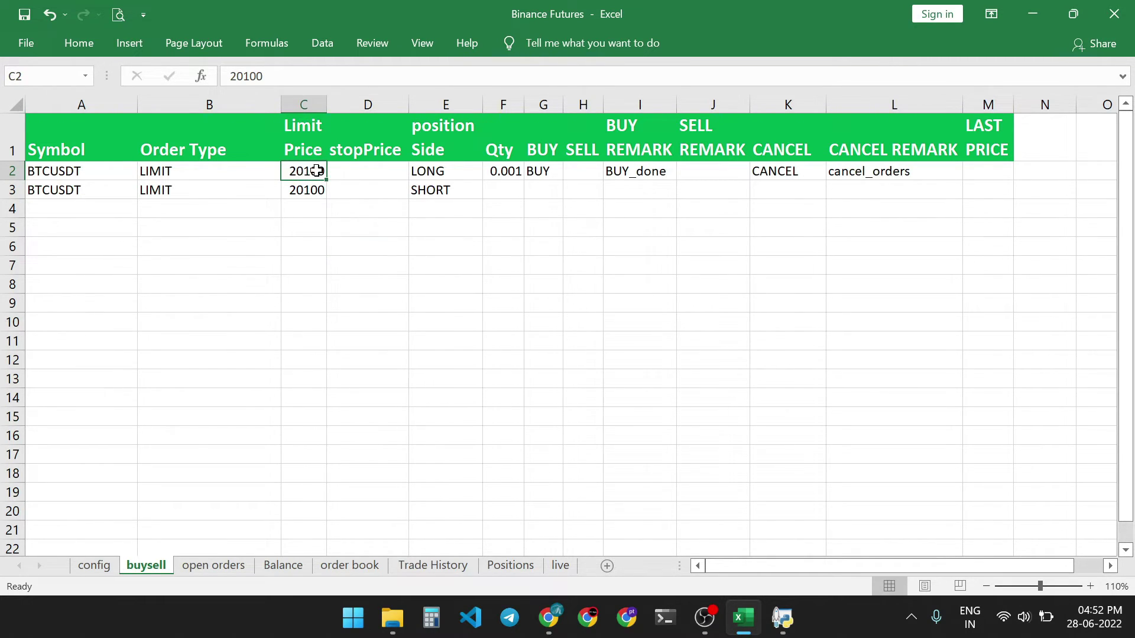
text(20000)
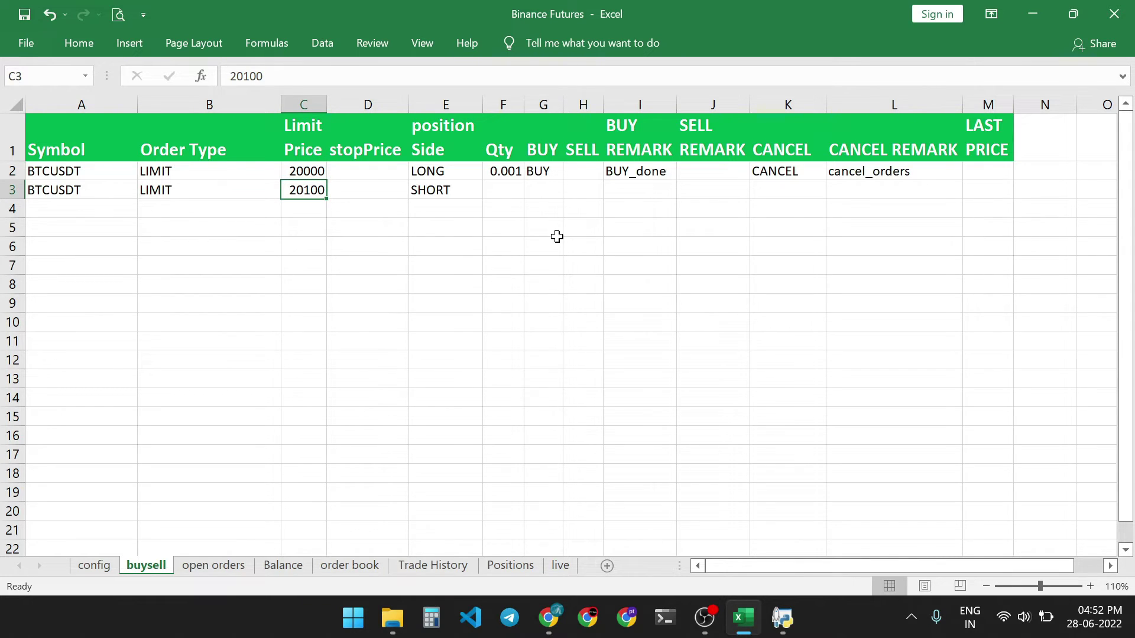
text(22)
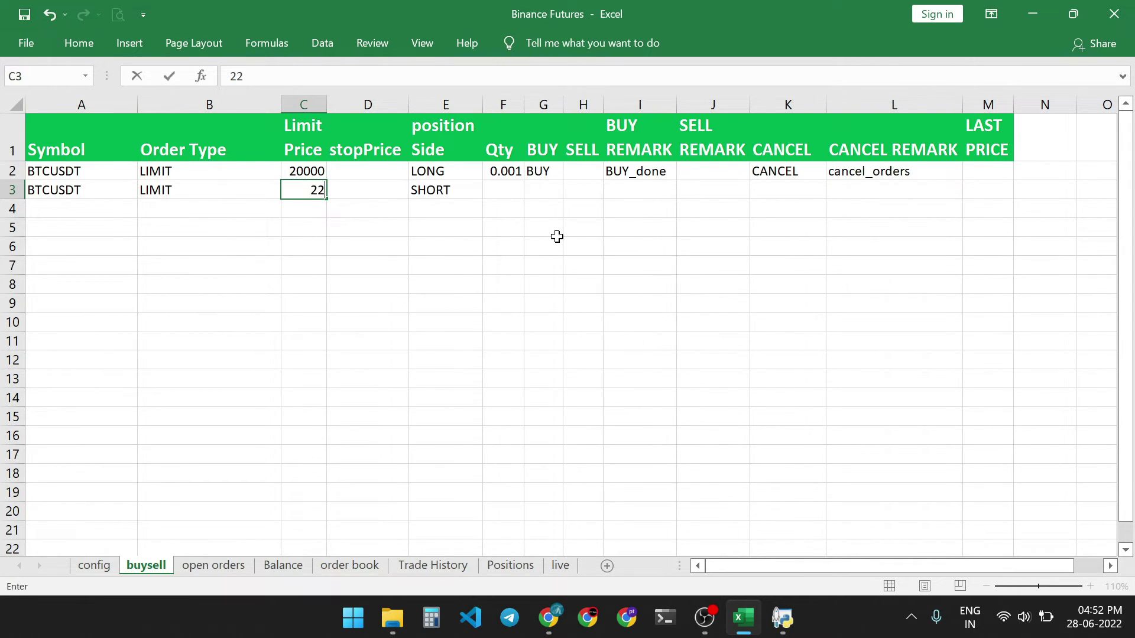
text(000)
key(Return)
click(520, 198)
key(ctrl+d)
Clear the cells of row 2 from BUY REMARK through LAST PRICE.
drag(615, 171, 984, 171)
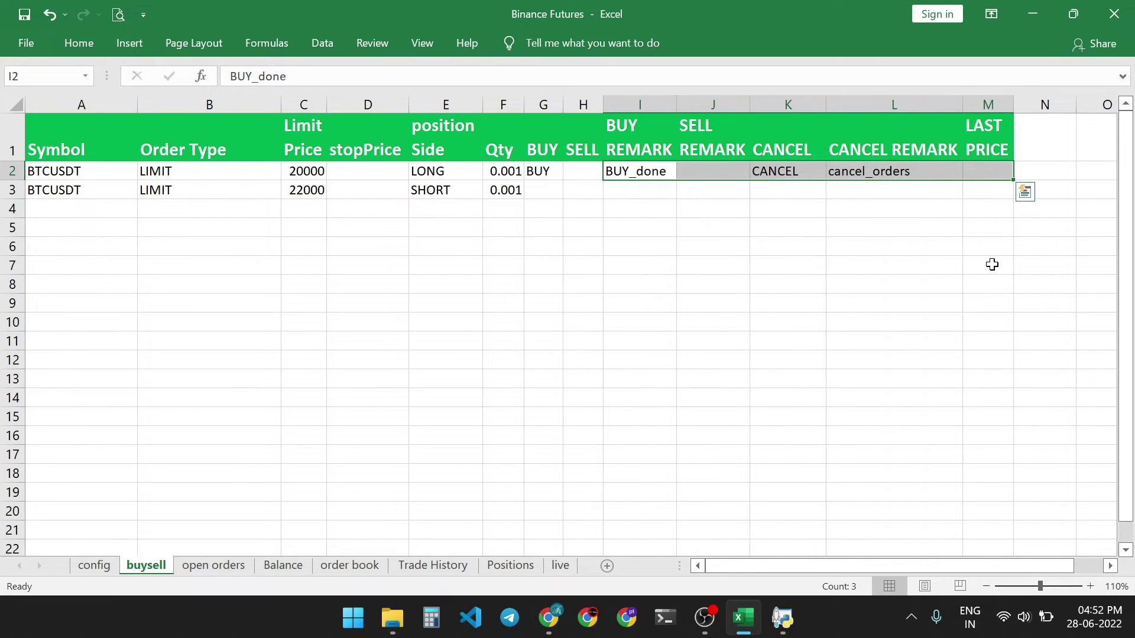
key(Delete)
click(867, 266)
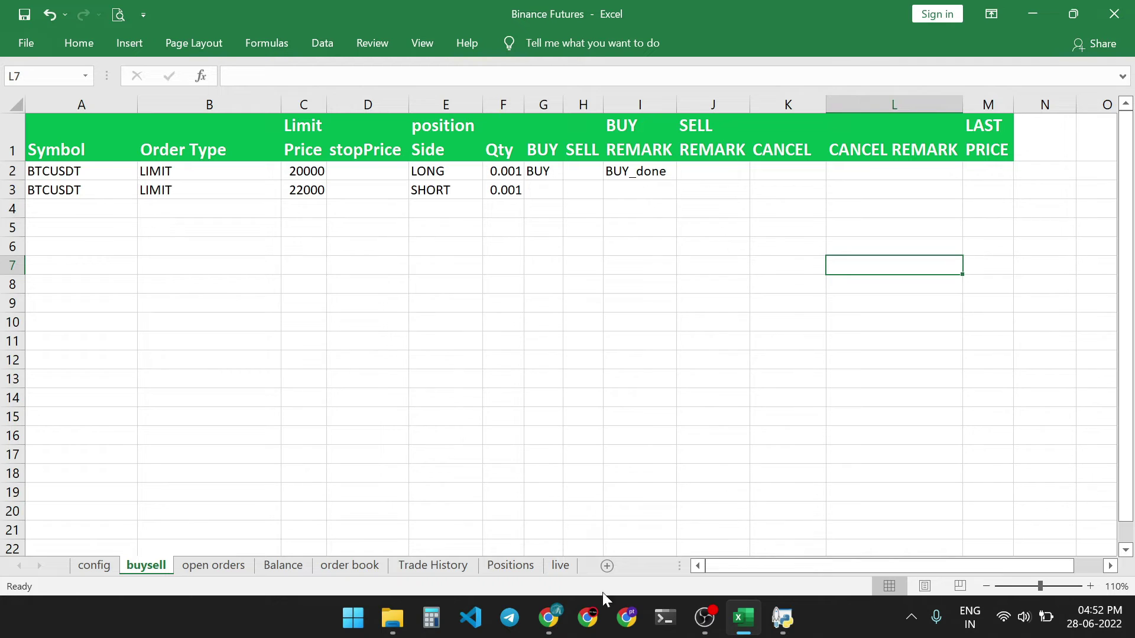
Switch to Binance Futures in Chrome and check the open orders.
click(549, 618)
click(135, 302)
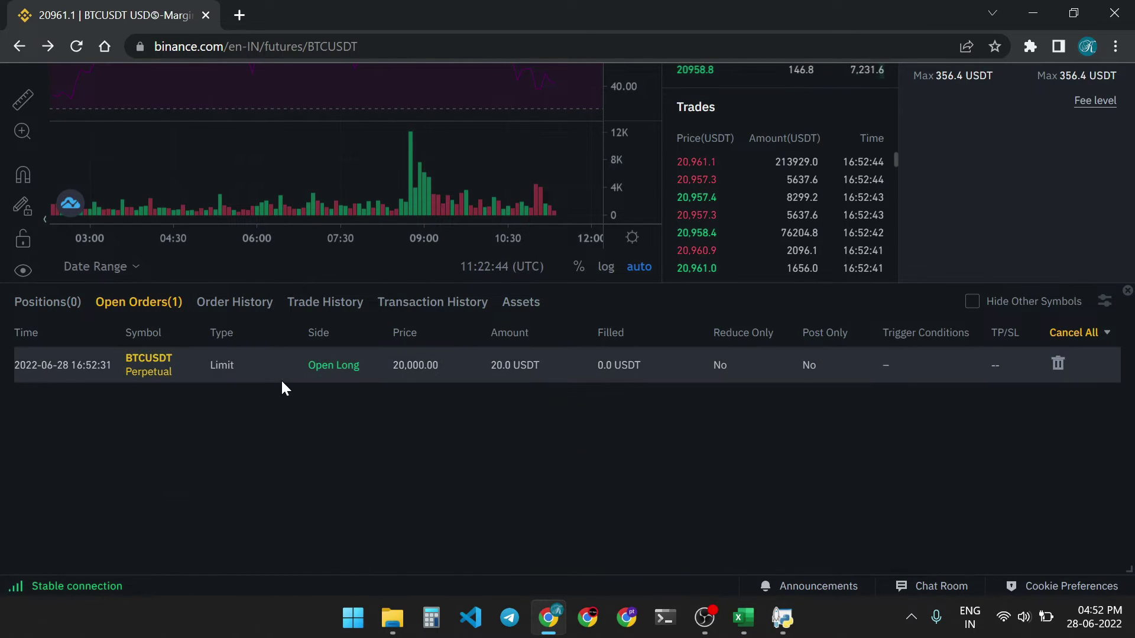
Check the side of the open BTCUSDT order, and switch to Excel to review the position side of row 3.
double_click(334, 365)
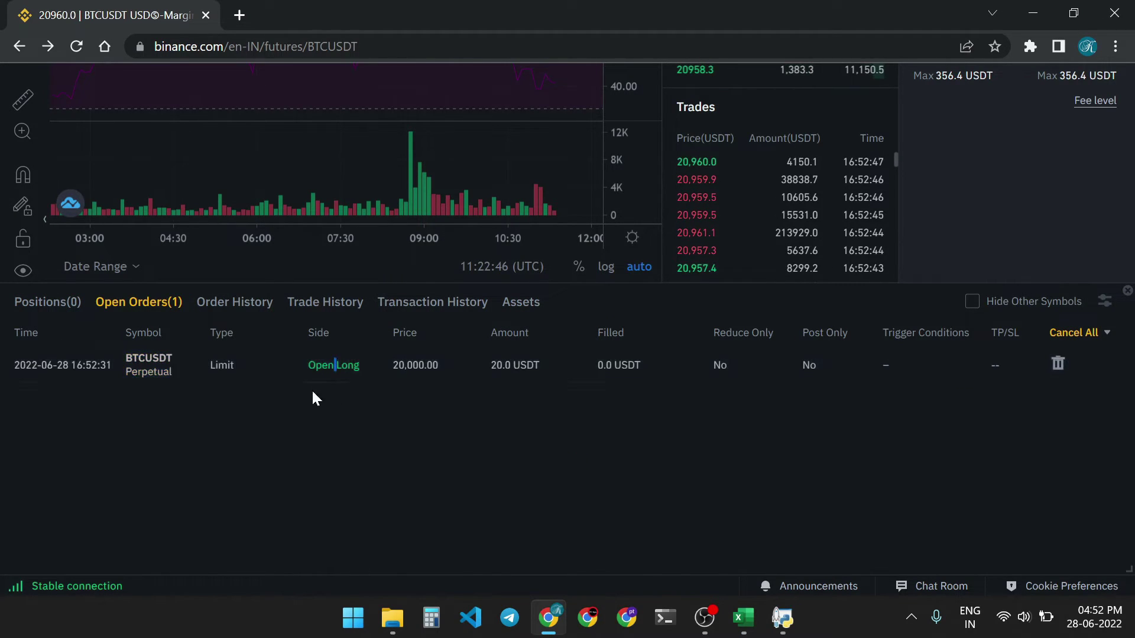
key(alt+Tab)
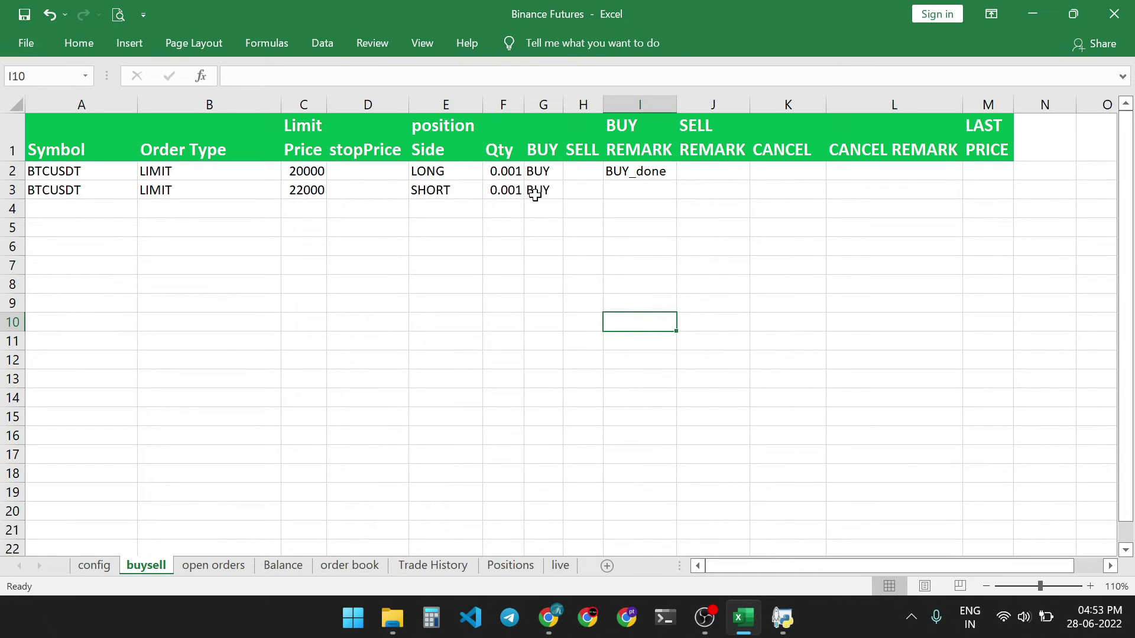
click(435, 190)
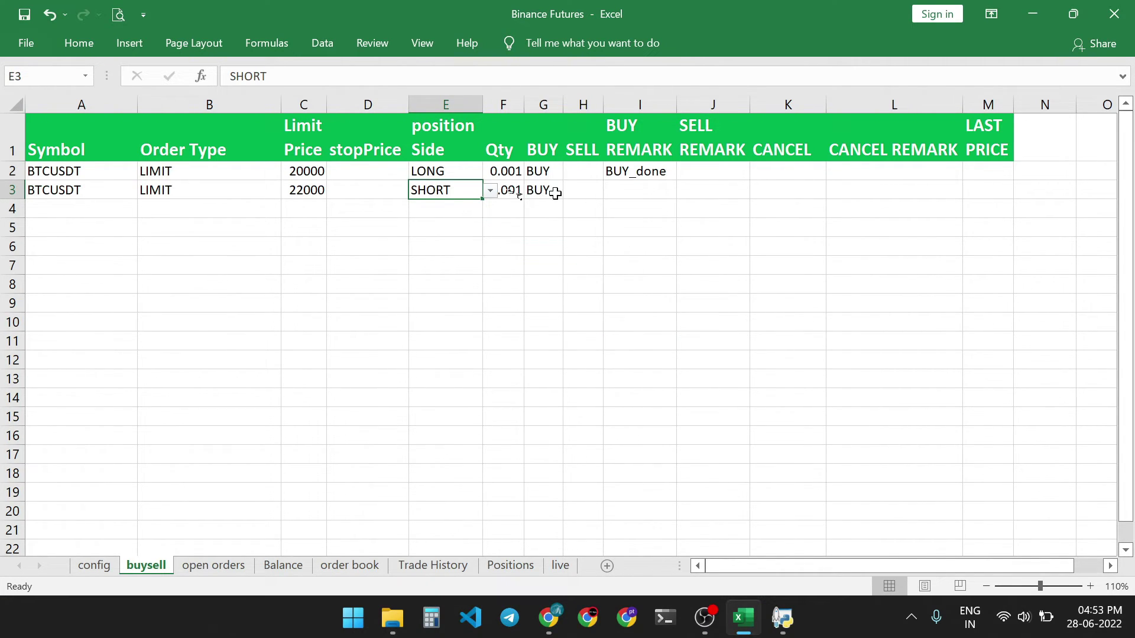
click(554, 224)
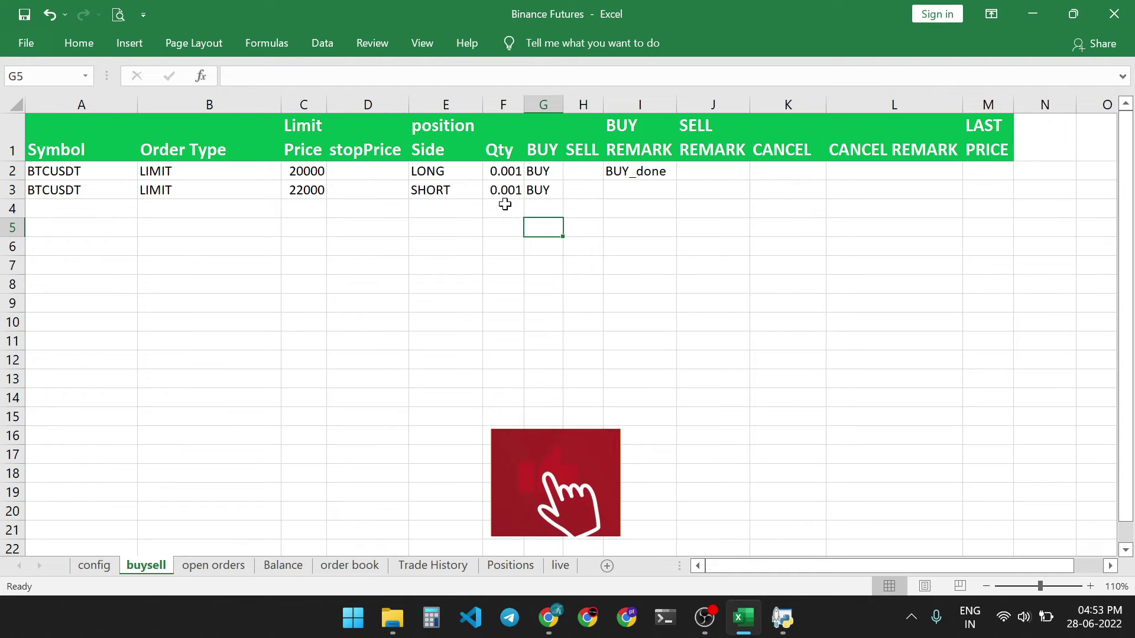
Clear the BUY cell of row 3, enter SELL in its SELL column, and check the open orders on Binance in Chrome.
click(539, 190)
key(Delete)
key(Right)
text(SELL)
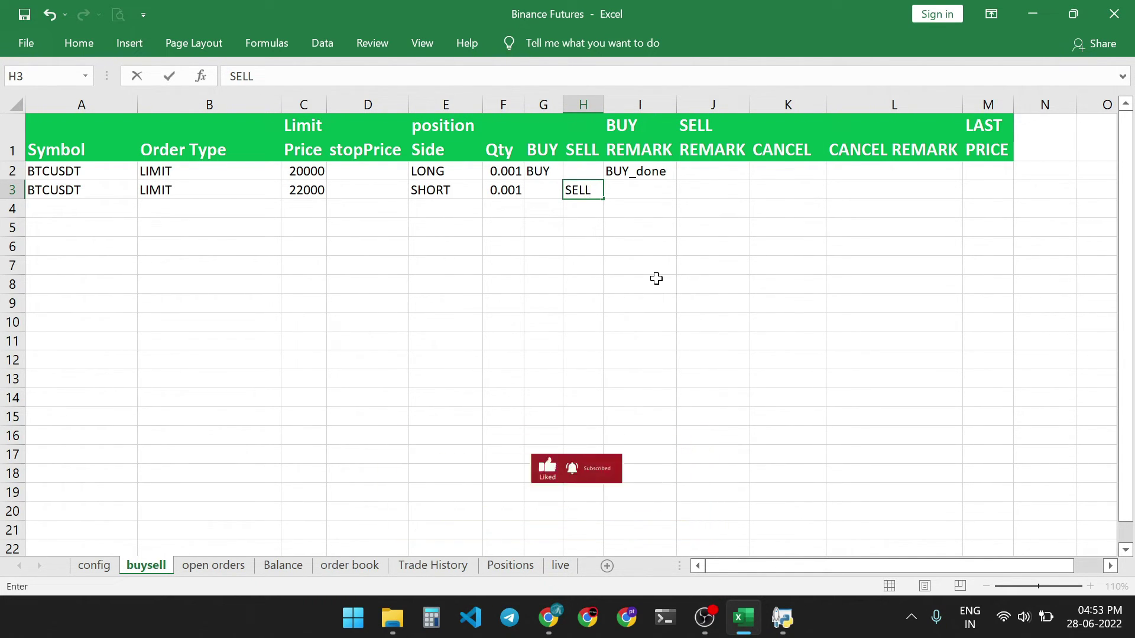
key(Return)
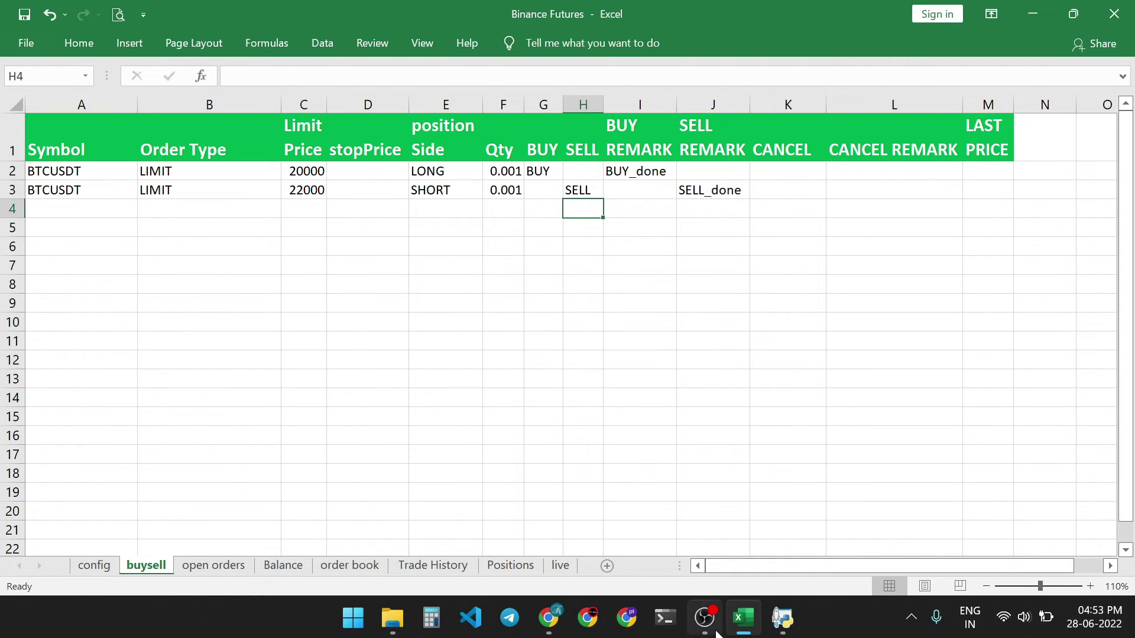
click(548, 617)
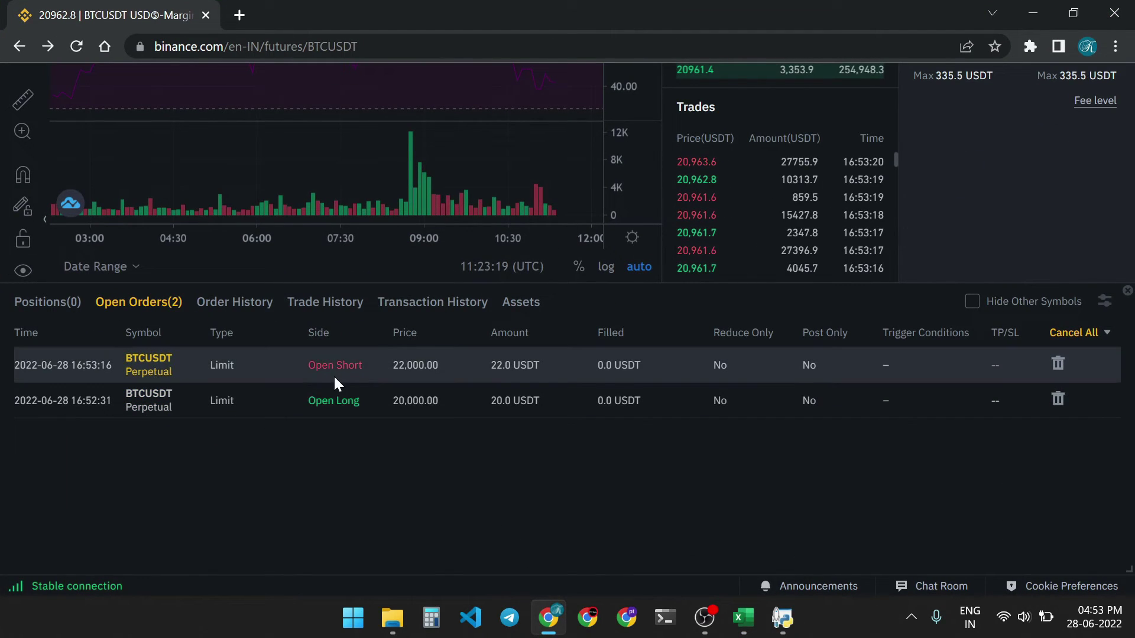
Switch to Excel, enter CANCEL in the CANCEL column of row 2, and check the open orders on Binance in Chrome.
click(743, 618)
click(790, 171)
text(CANCEL)
key(Return)
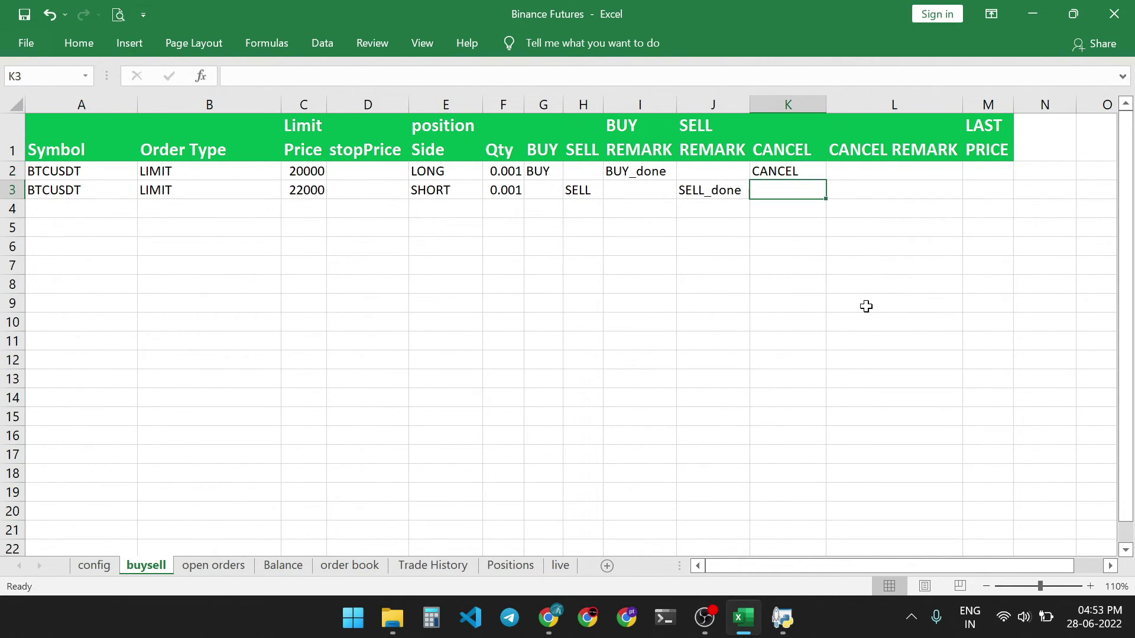
click(548, 618)
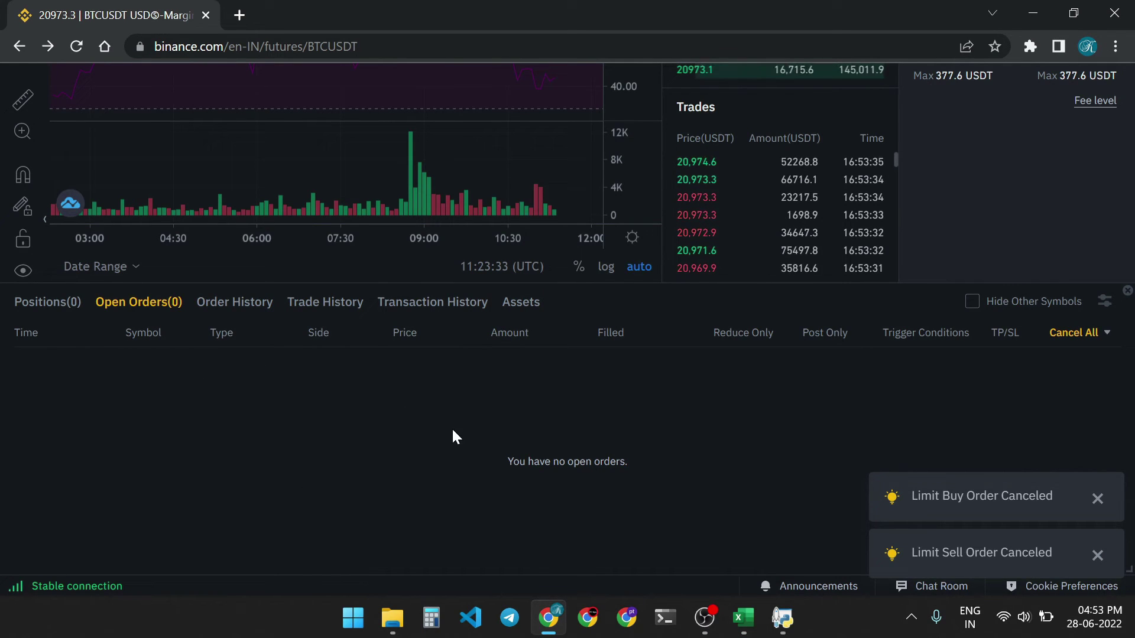
Switch to Excel and look over the order type choices and position side of row 3.
key(alt+Tab)
click(263, 190)
click(288, 190)
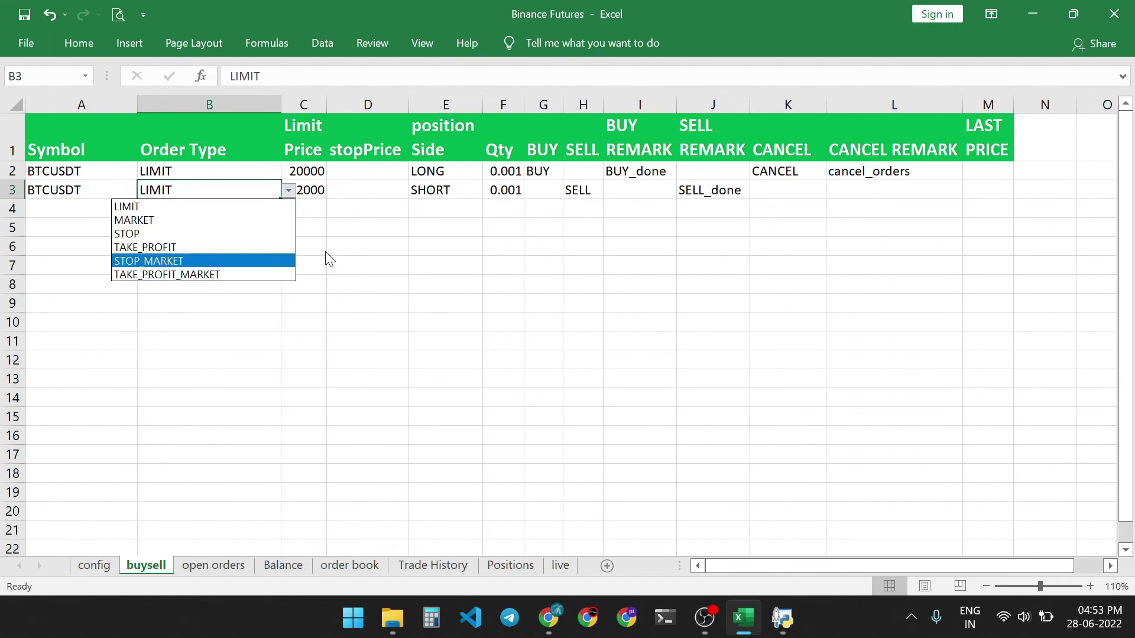
click(325, 215)
click(464, 192)
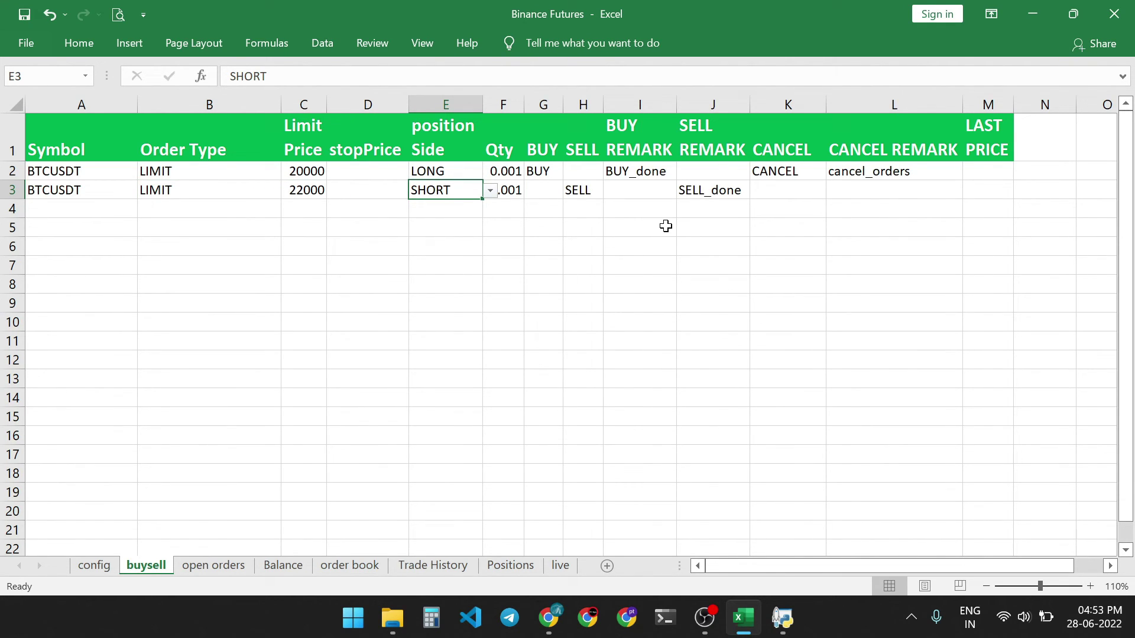
On the config sheet, set the LAST PRICE permission to TRUE and fill it down through Trade History.
click(105, 567)
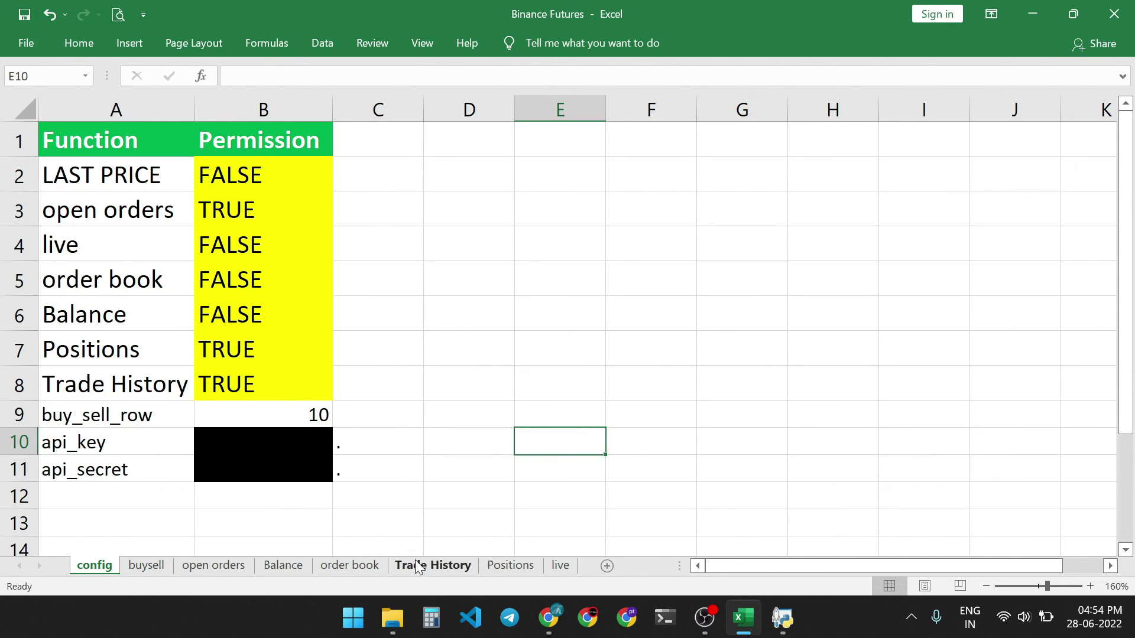
click(319, 174)
click(342, 182)
click(319, 202)
drag(332, 191, 331, 393)
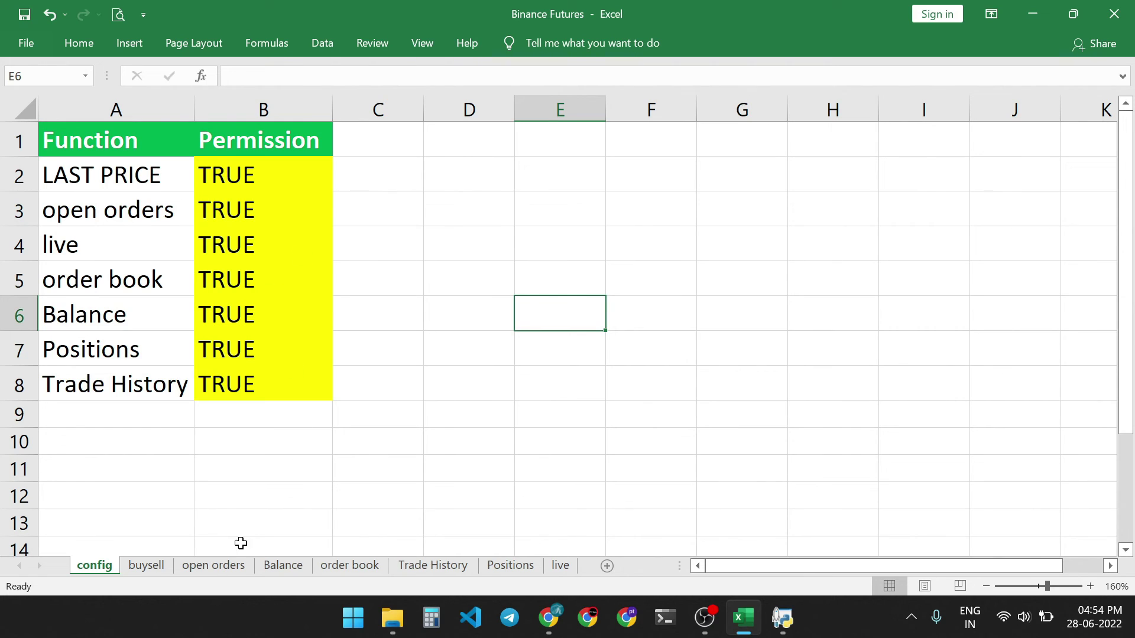
Review the open orders sheet, the USDT row of the Balance sheet, the order book sheet and the buysell sheet.
click(213, 565)
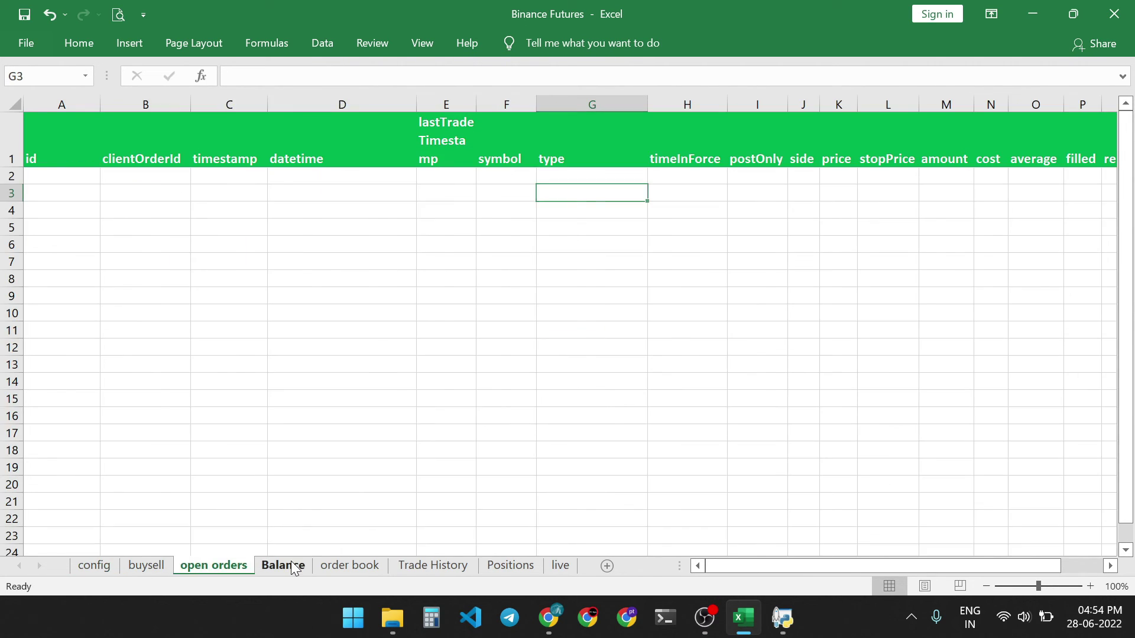
click(294, 568)
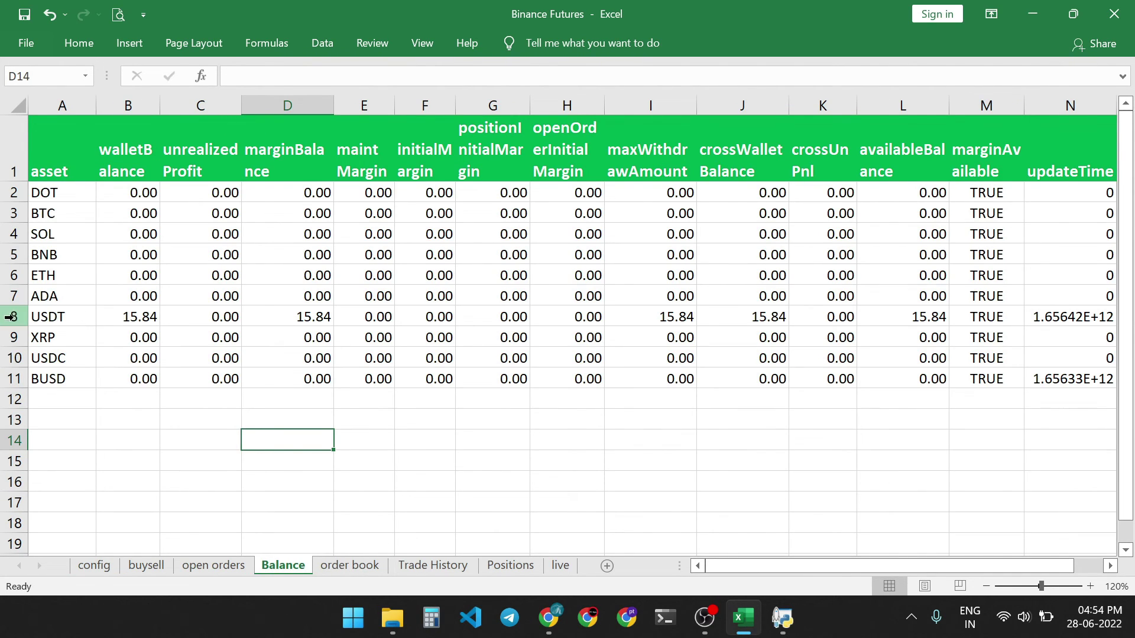
click(12, 317)
click(358, 571)
click(102, 570)
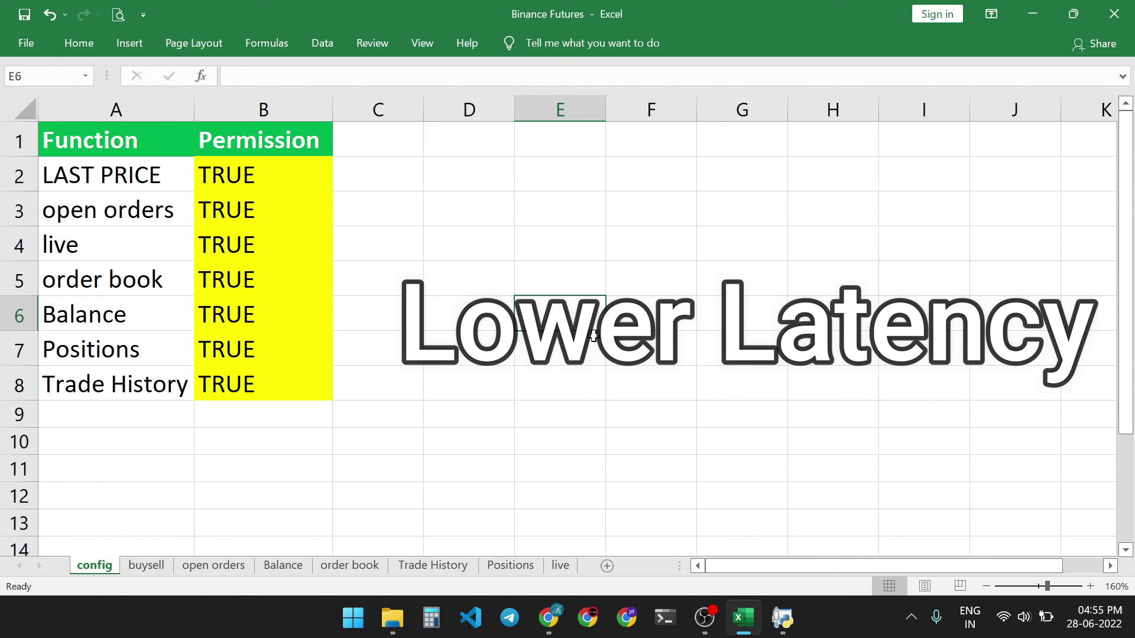
click(161, 566)
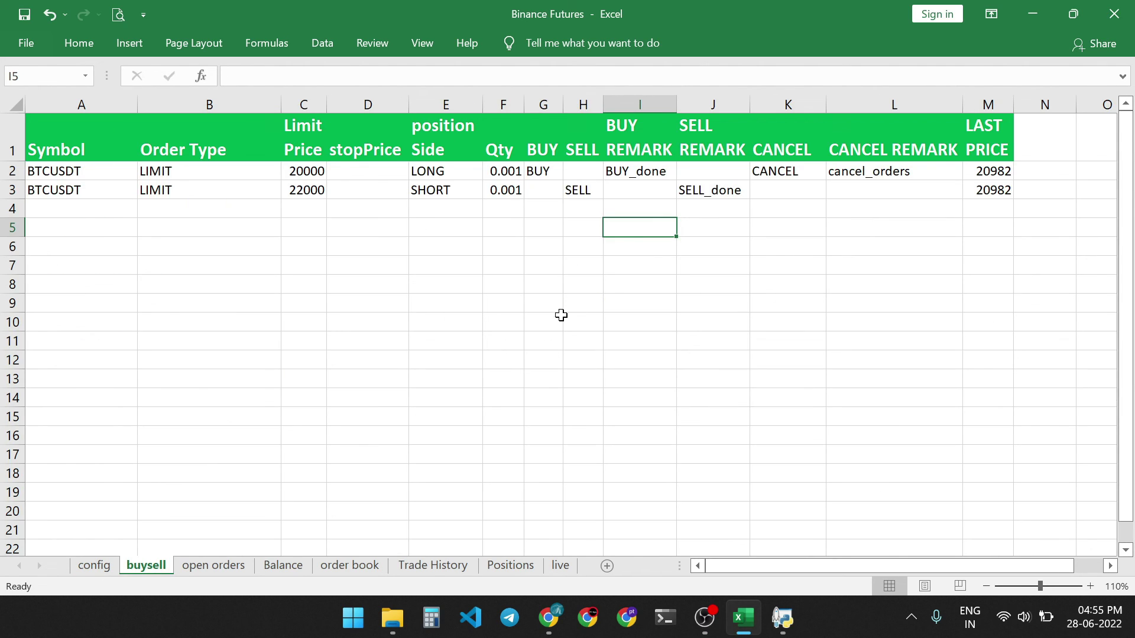
Set the LAST PRICE permission on the config sheet to FALSE, fill it down through Trade History, and return to the buysell sheet.
click(94, 566)
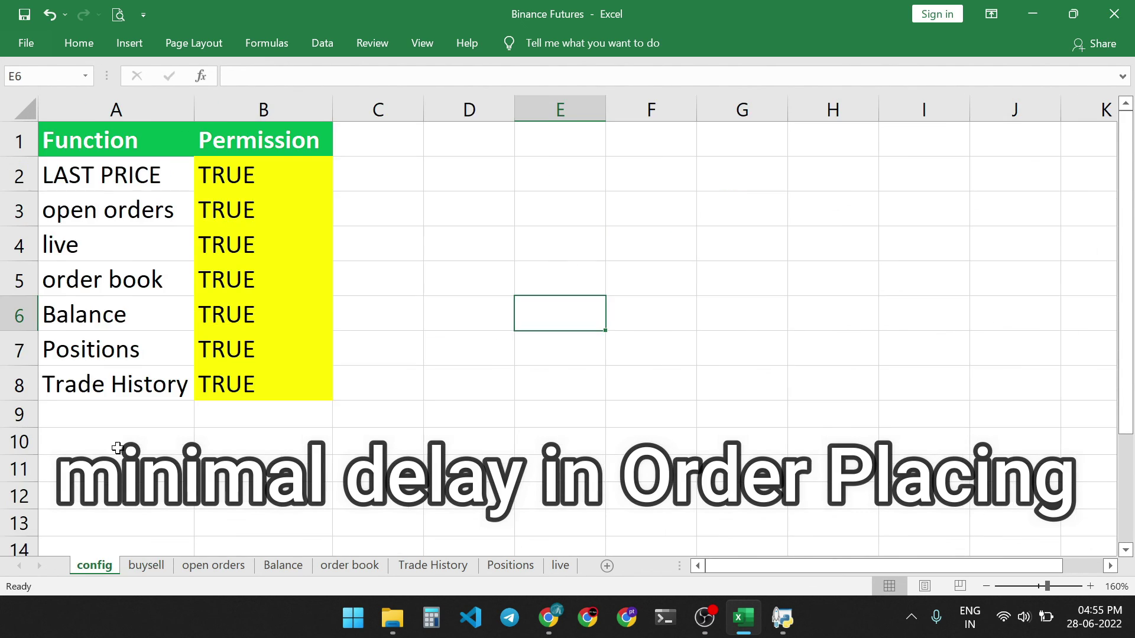
click(272, 172)
click(341, 182)
key(Down)
key(Return)
drag(332, 191, 326, 390)
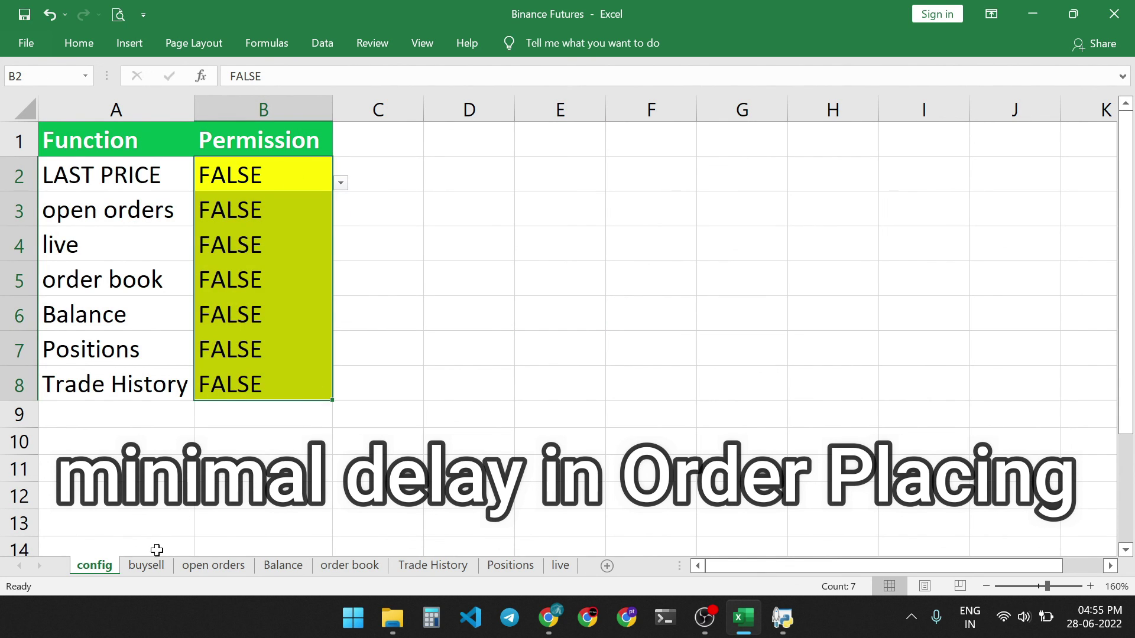
click(147, 566)
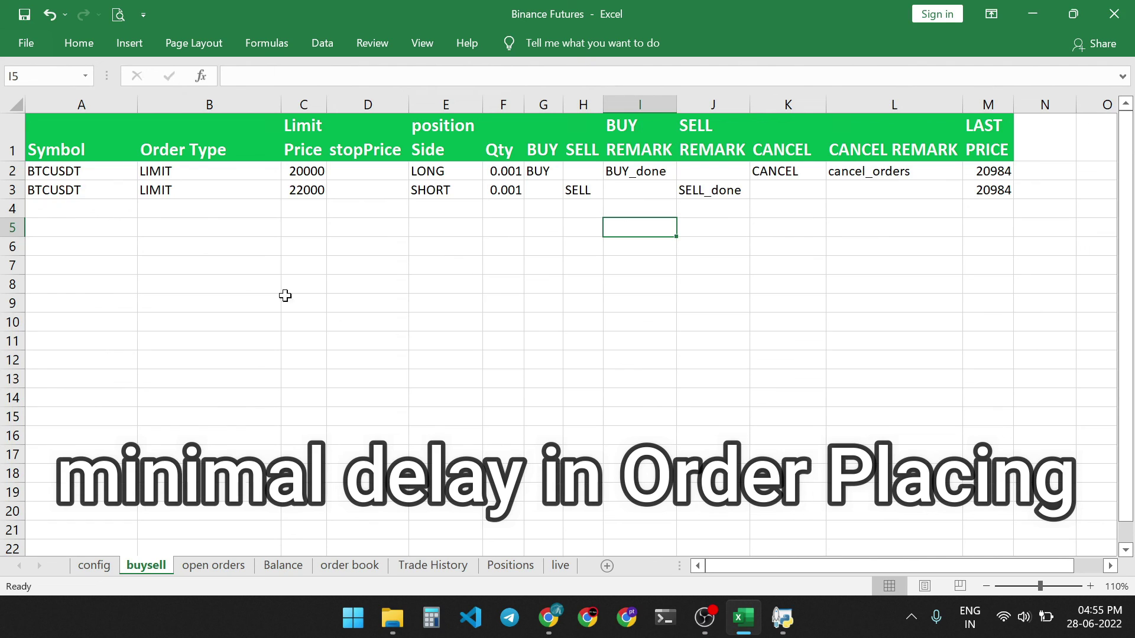